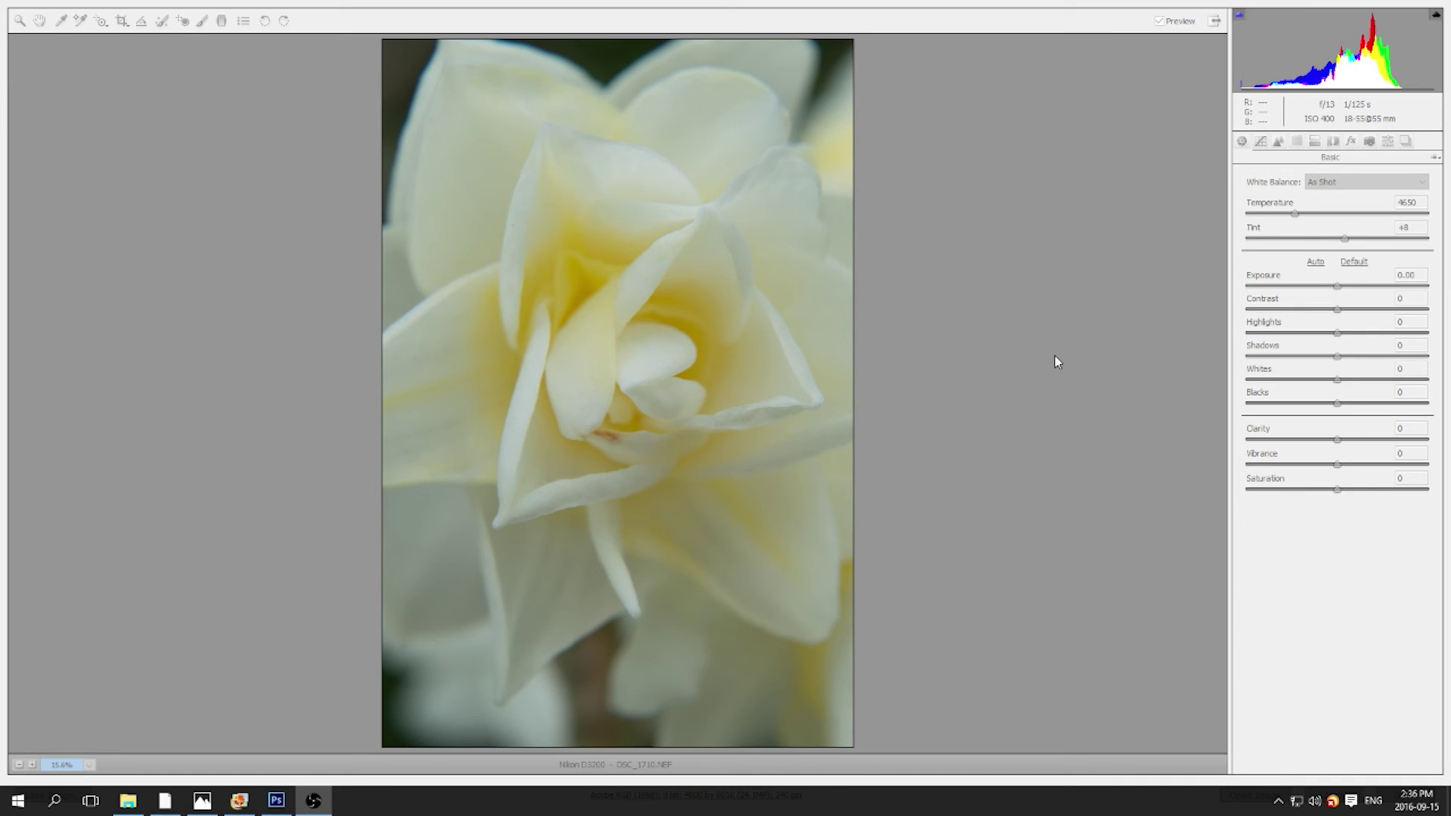
Set the raw flower photo's Highlights to -48, Contrast to +28 and Clarity to +29.
click(1061, 185)
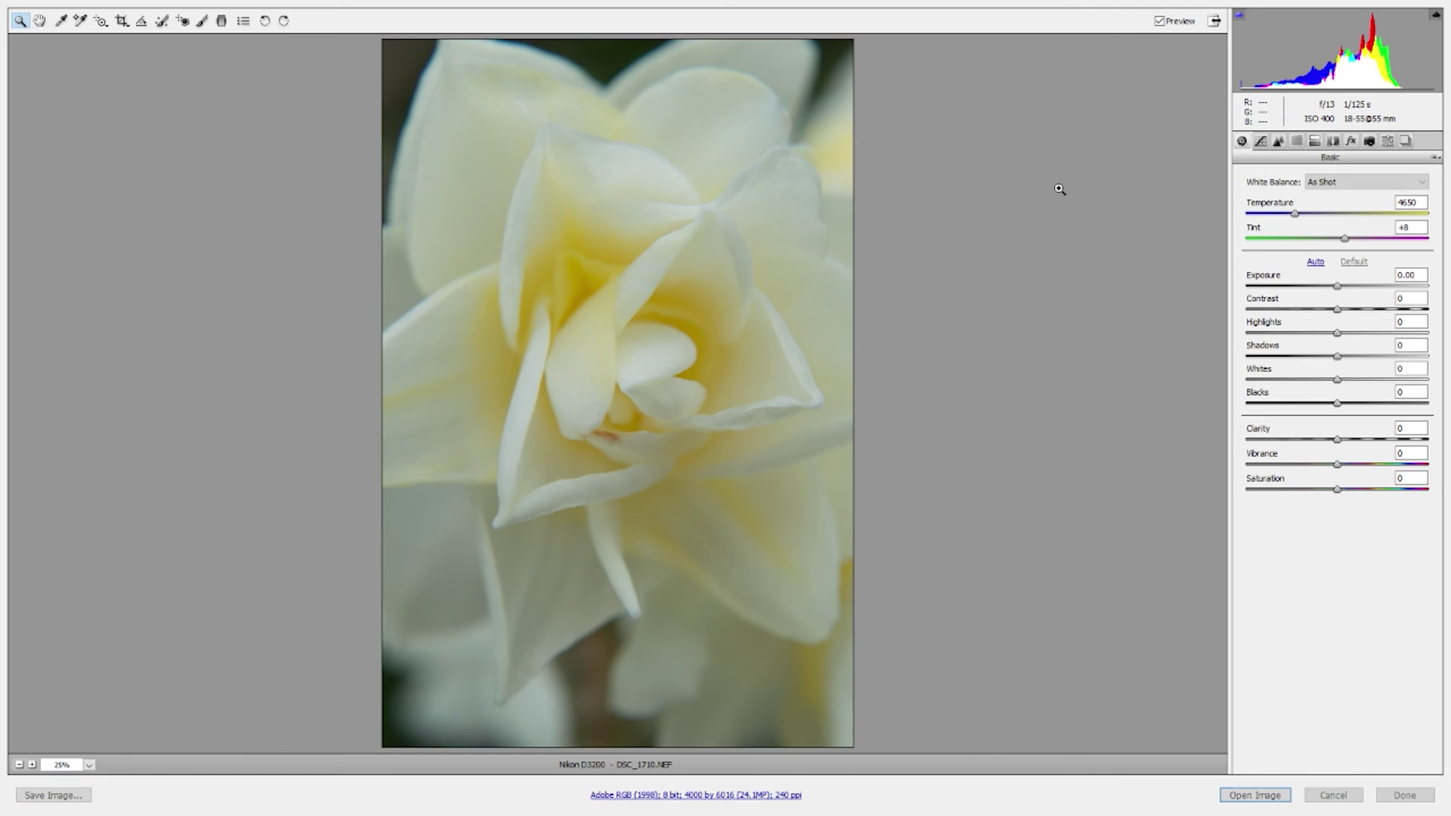
key(ctrl+plus)
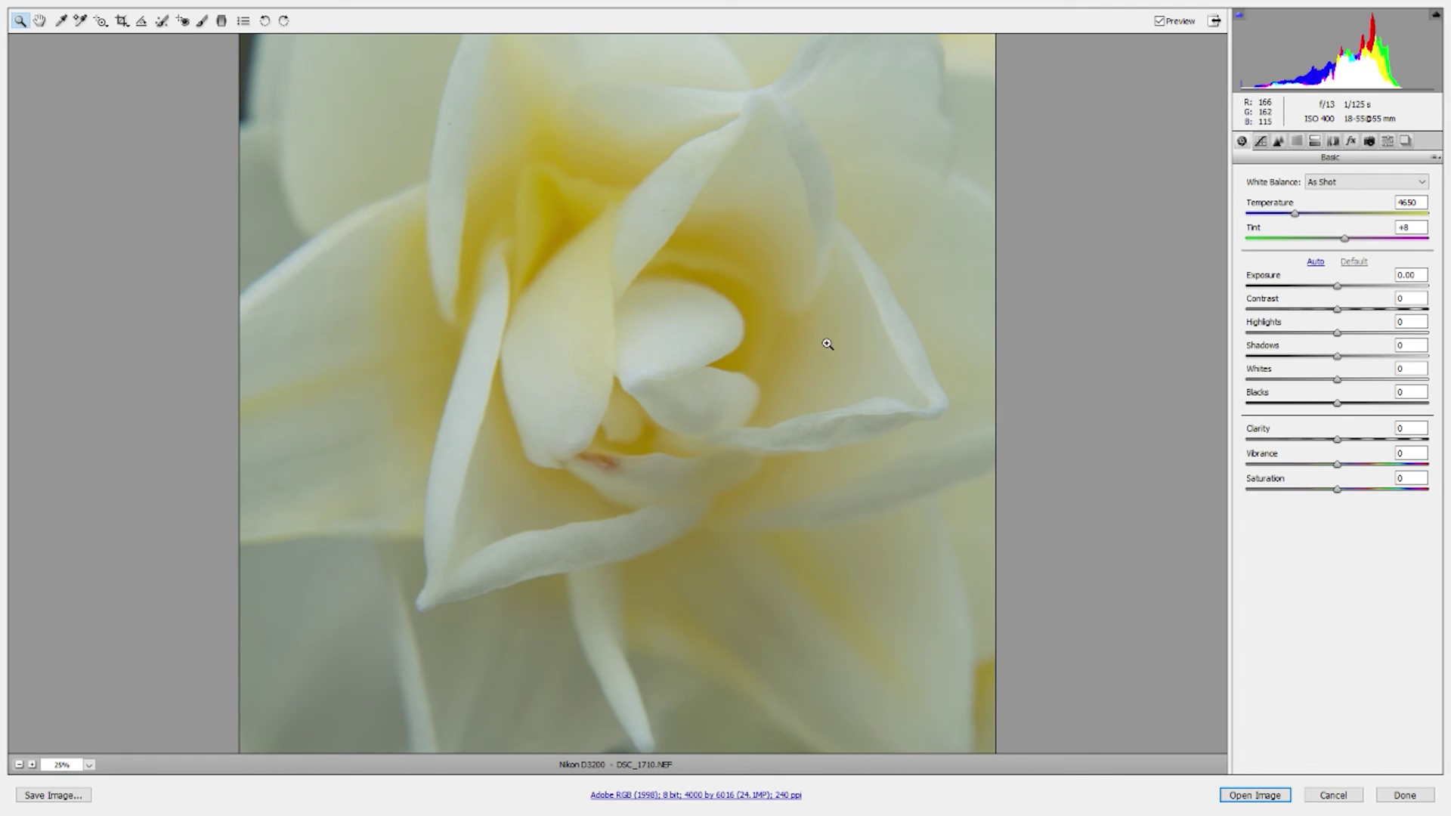
scroll(935, 303, up, 5)
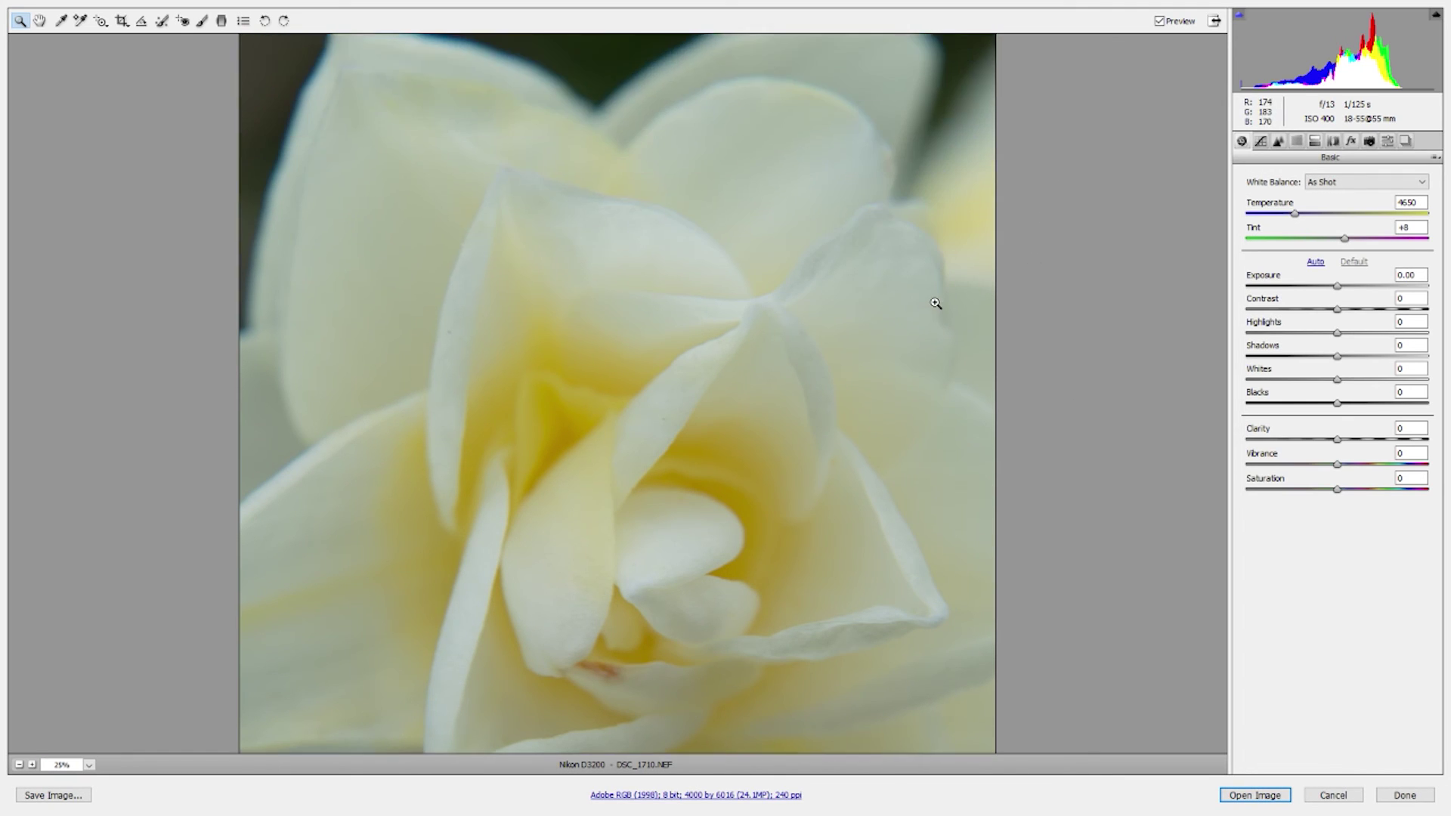
scroll(935, 303, down, 3)
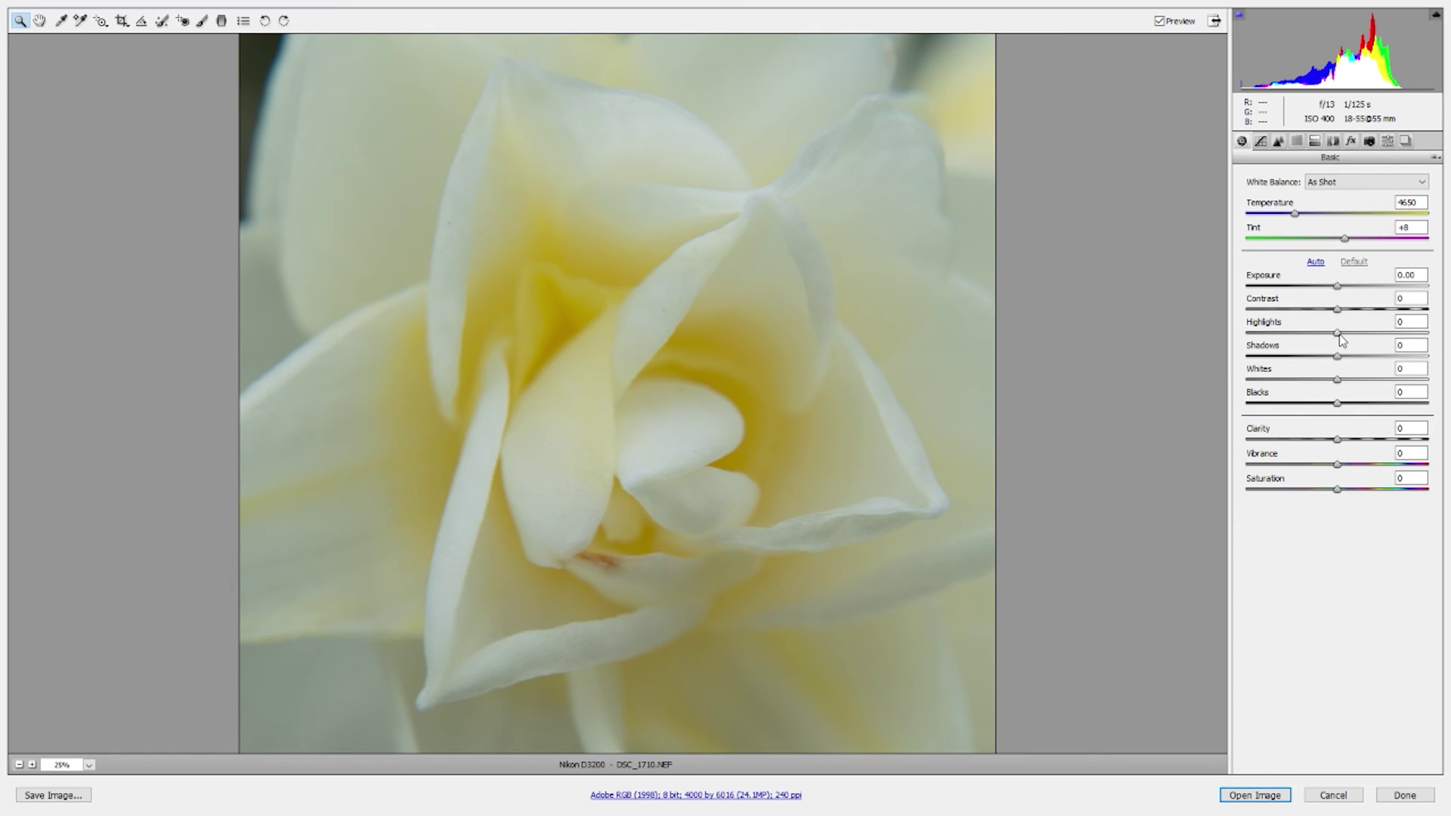
drag(1342, 340, 1365, 312)
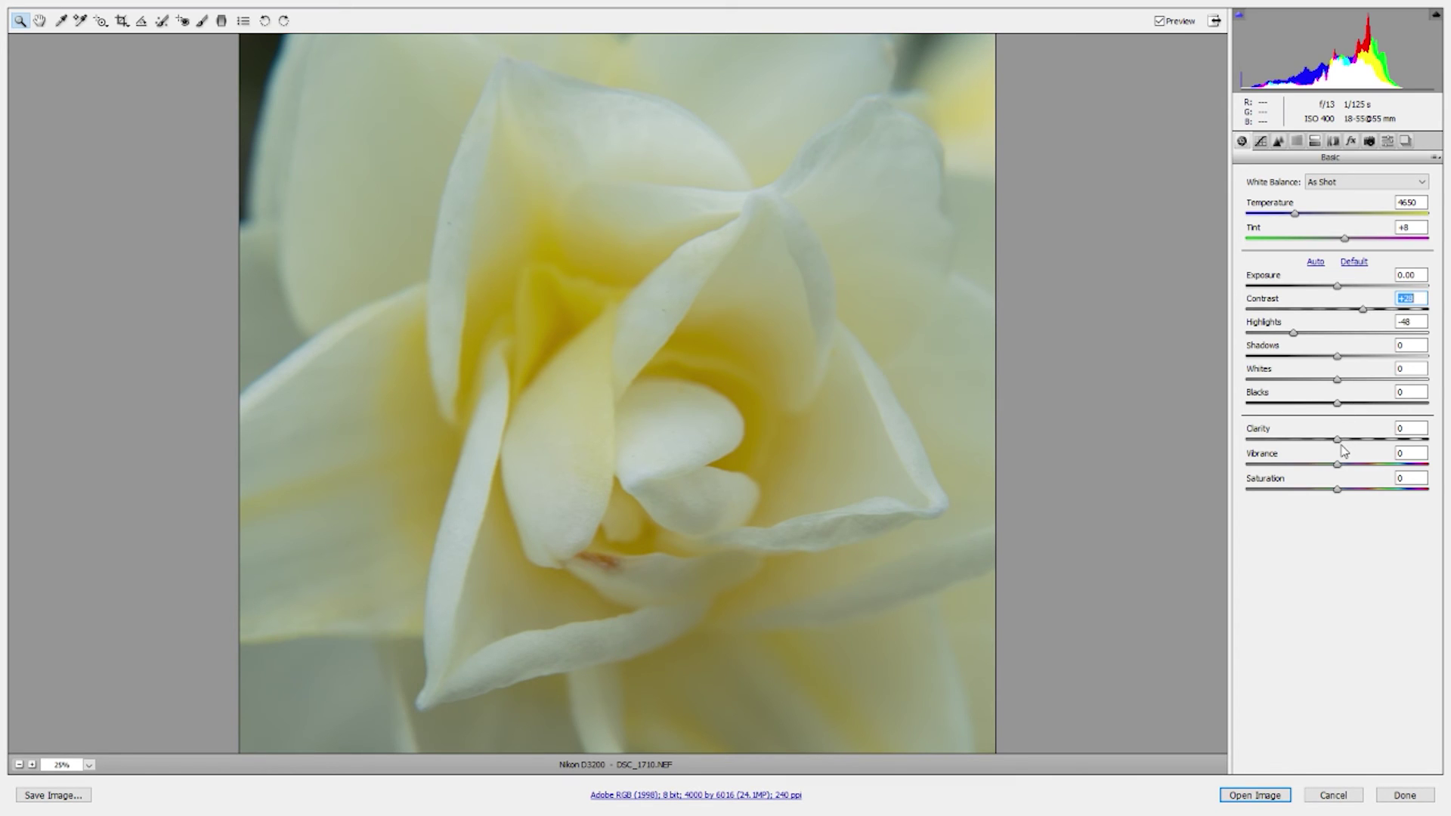
drag(1338, 441, 1369, 446)
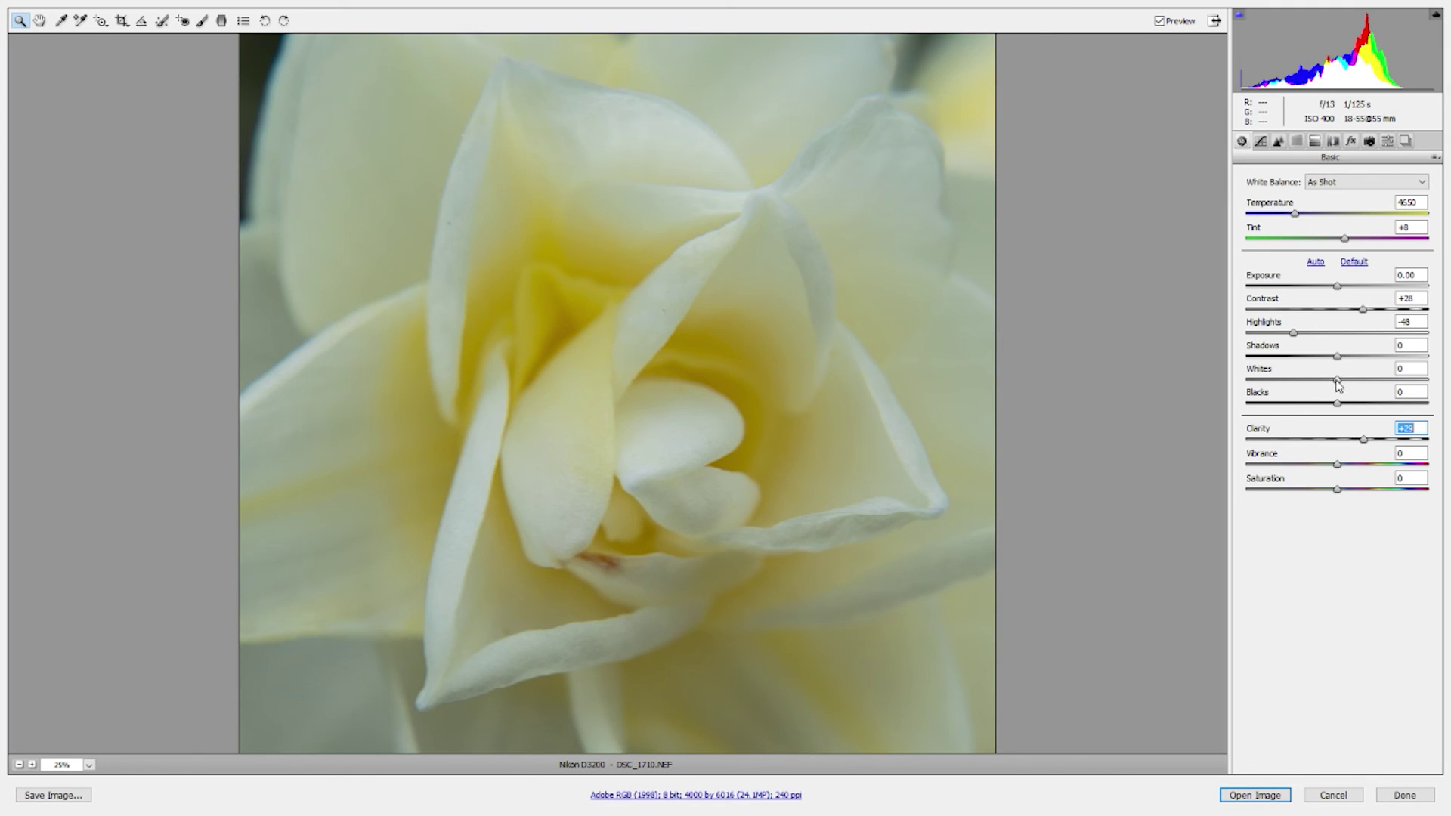
Raise the Whites to about +33 and open the adjusted raw photo in Photoshop.
mouse_move(1338, 381)
mouse_down()
mouse_move(1375, 384)
mouse_move(1358, 384)
mouse_up()
right_click(790, 275)
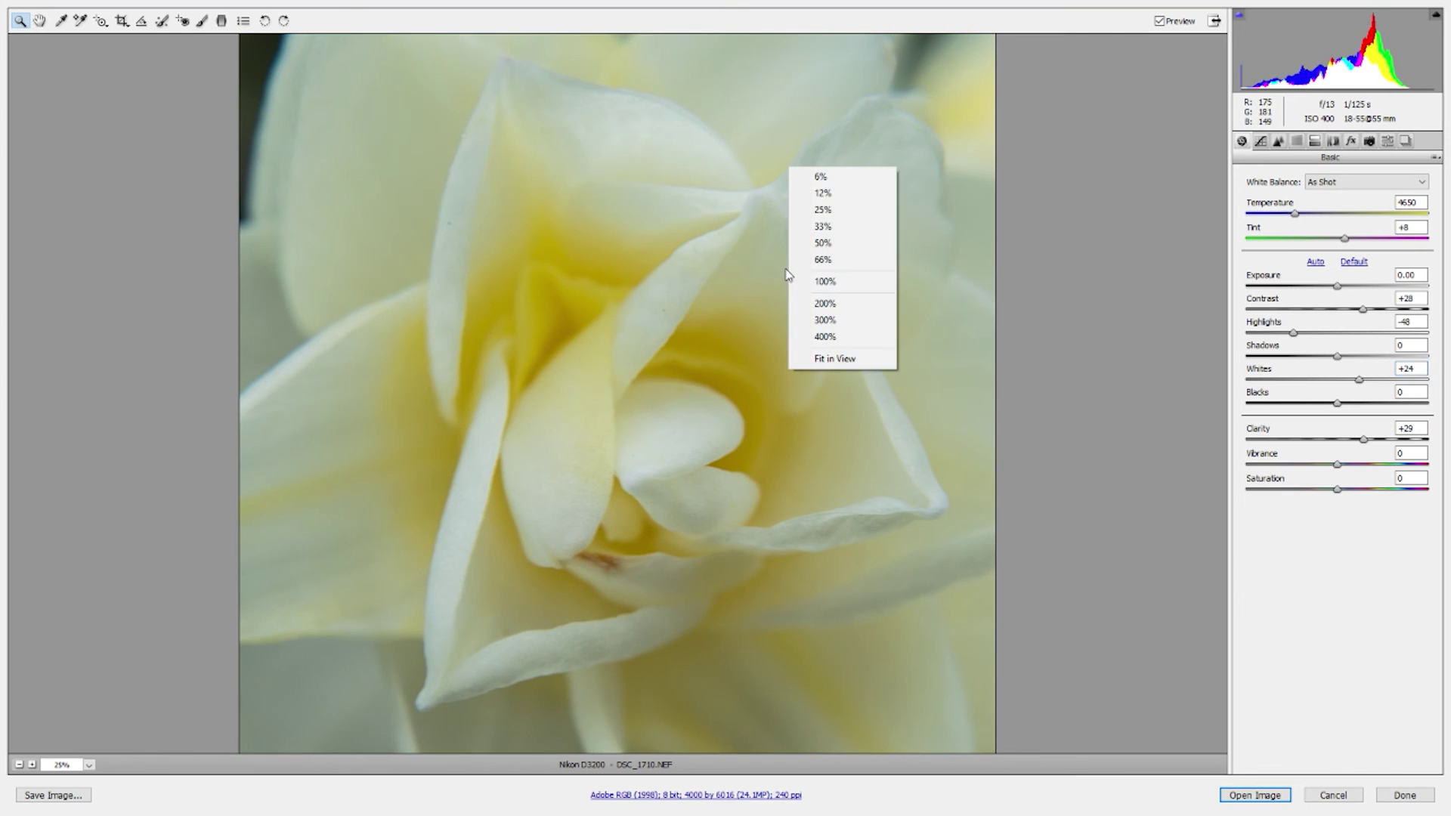
click(832, 193)
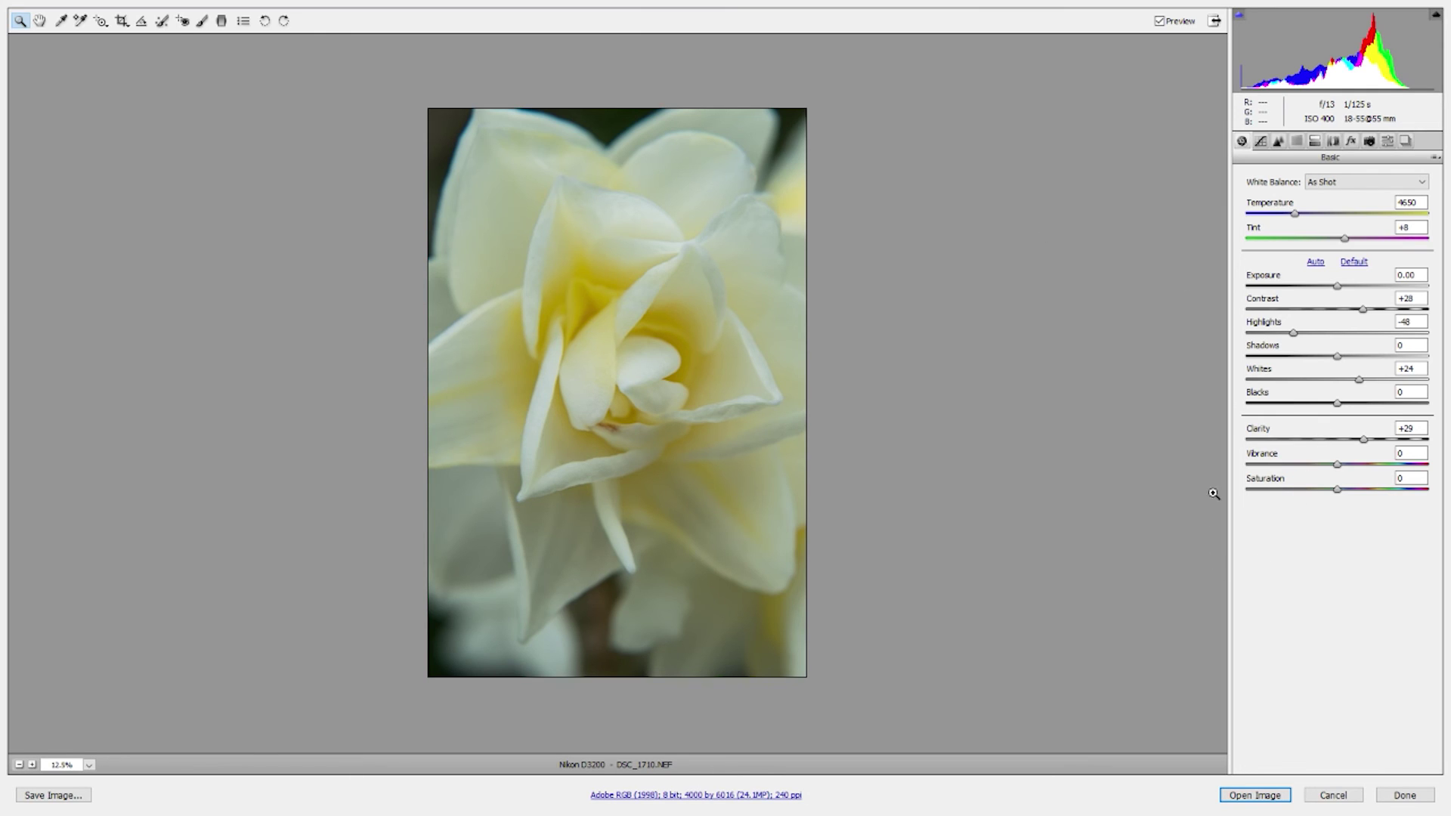
drag(1360, 385, 1379, 387)
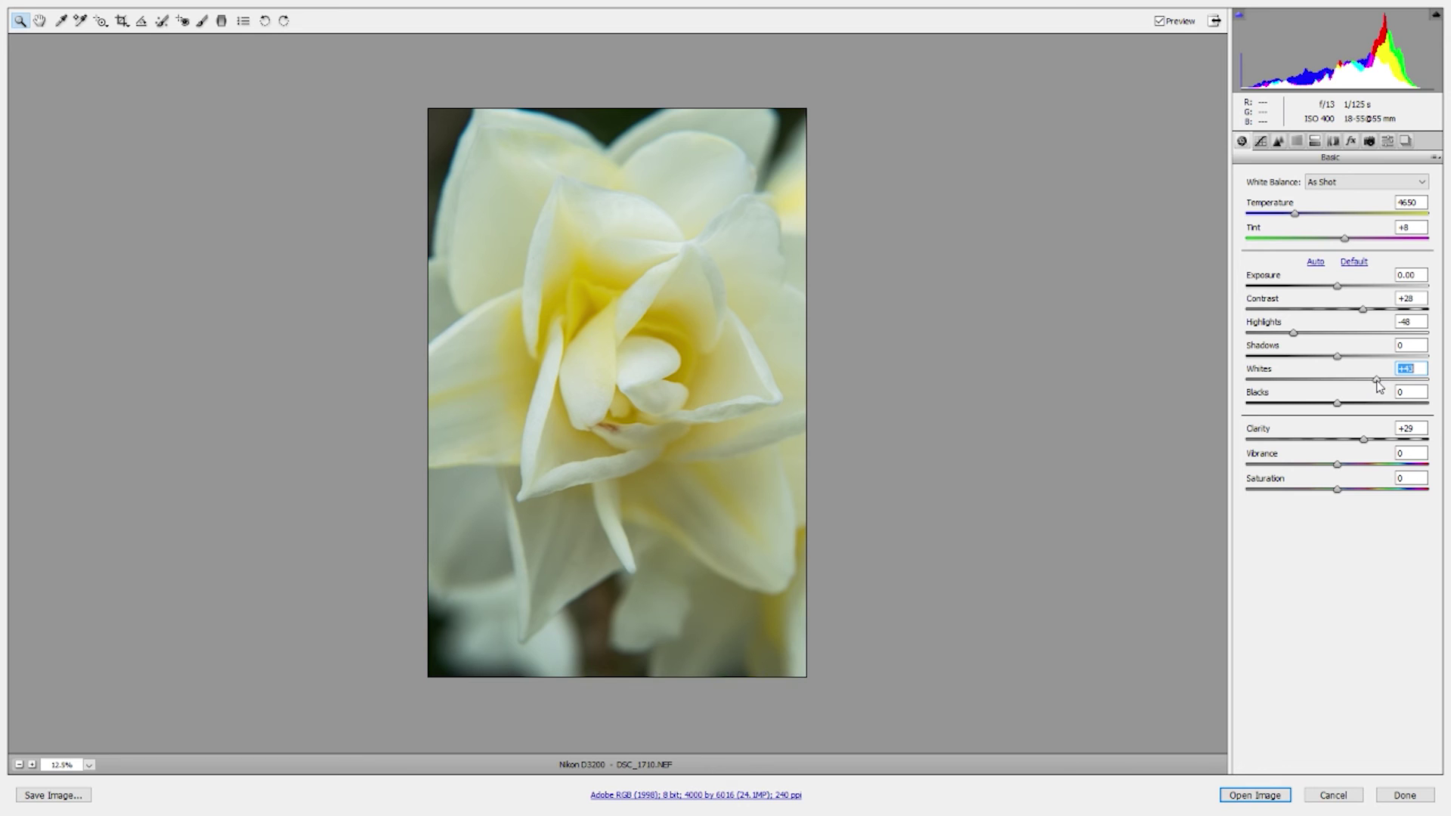
drag(1378, 382, 1369, 383)
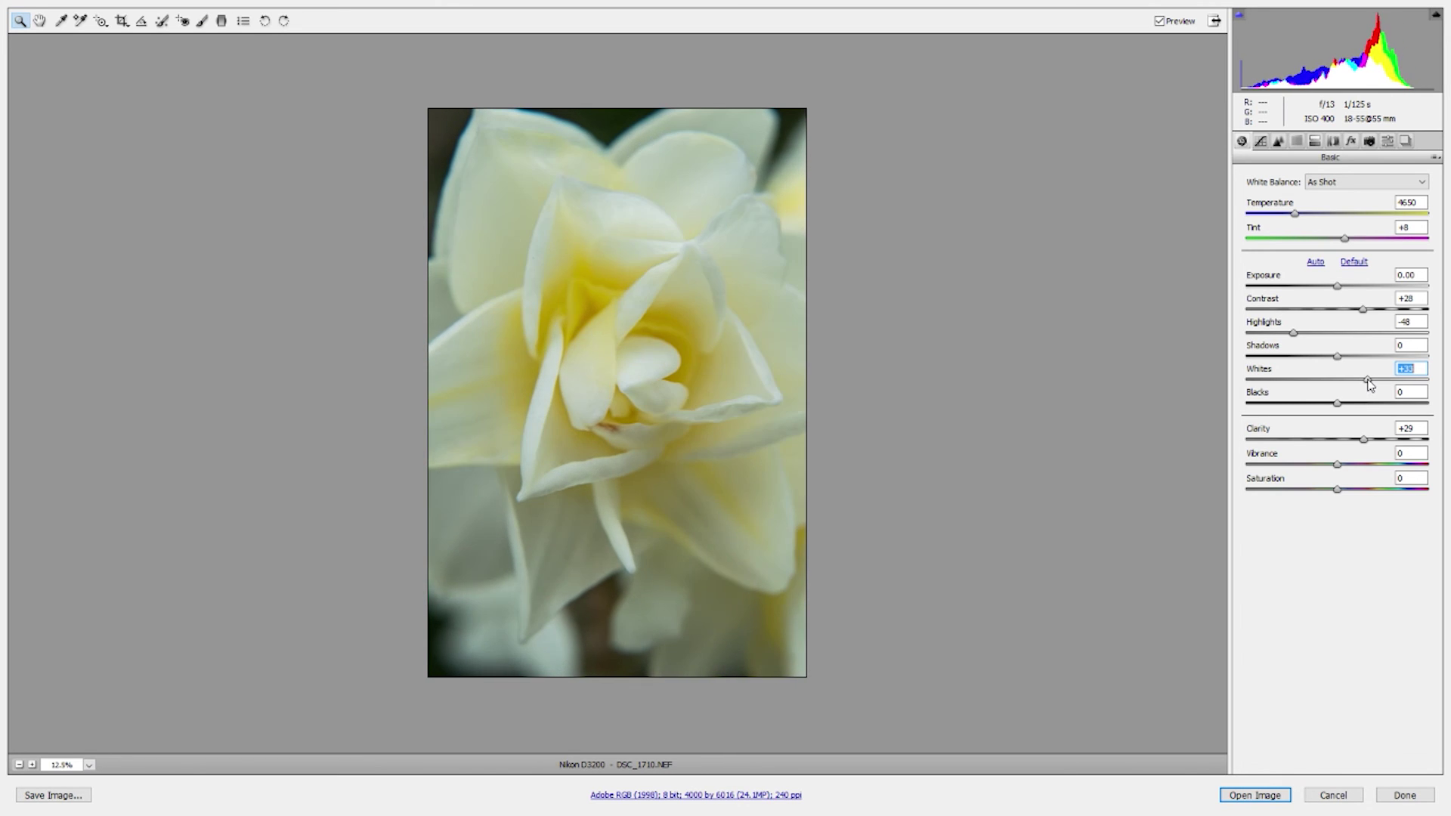
click(1258, 801)
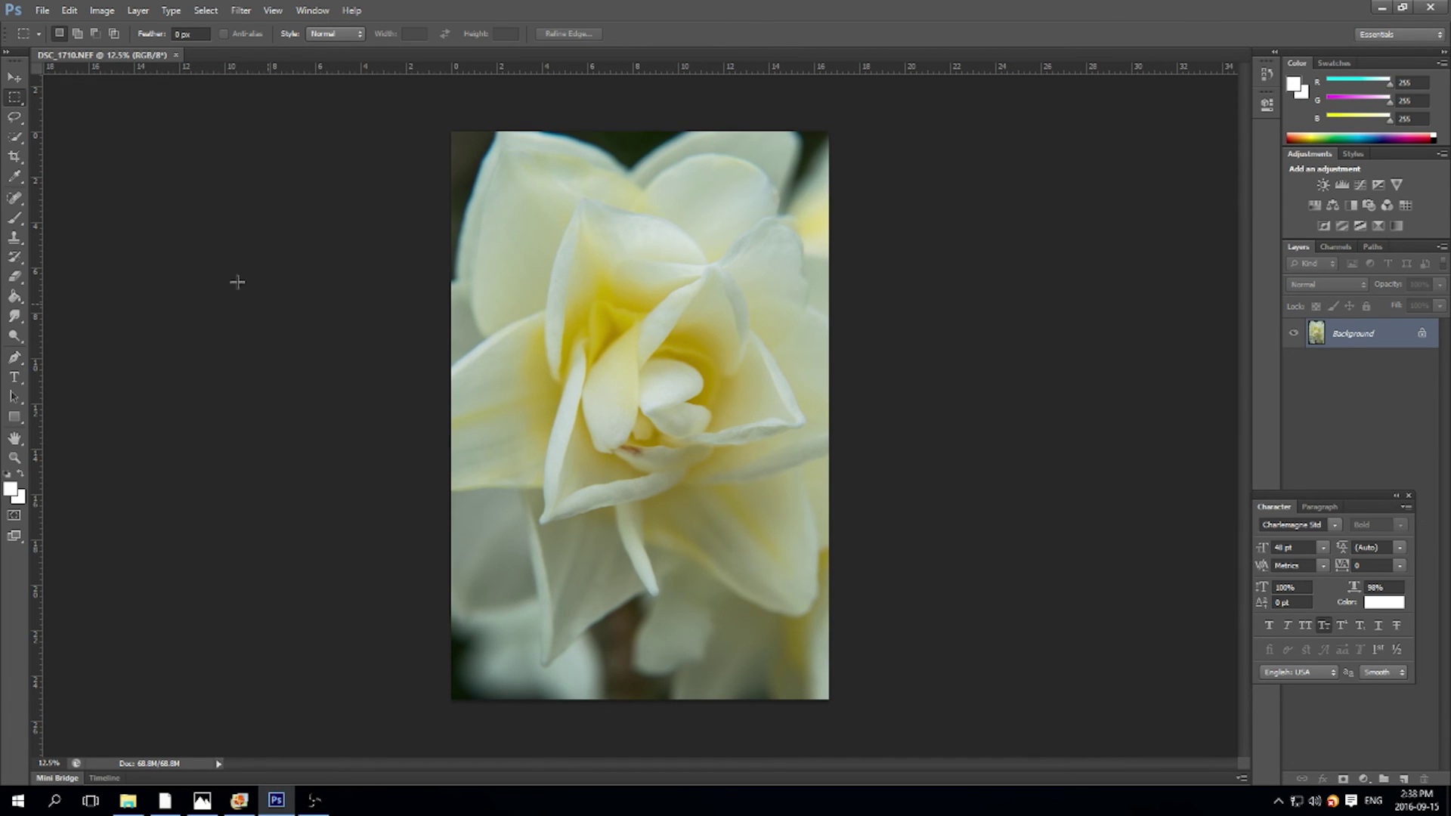
Rotate the whole image 90° clockwise and by a further 180°.
click(110, 12)
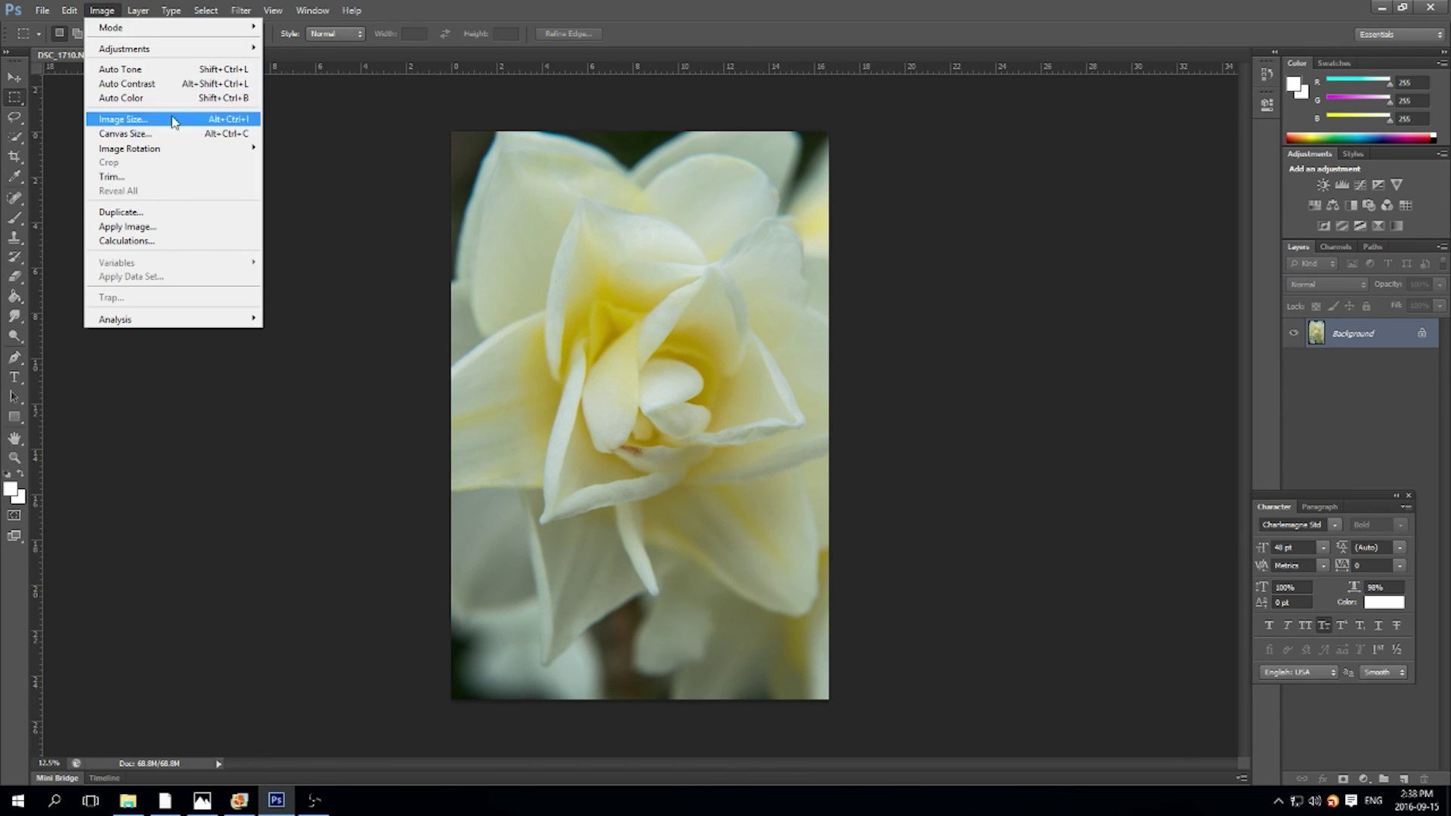
mouse_move(181, 149)
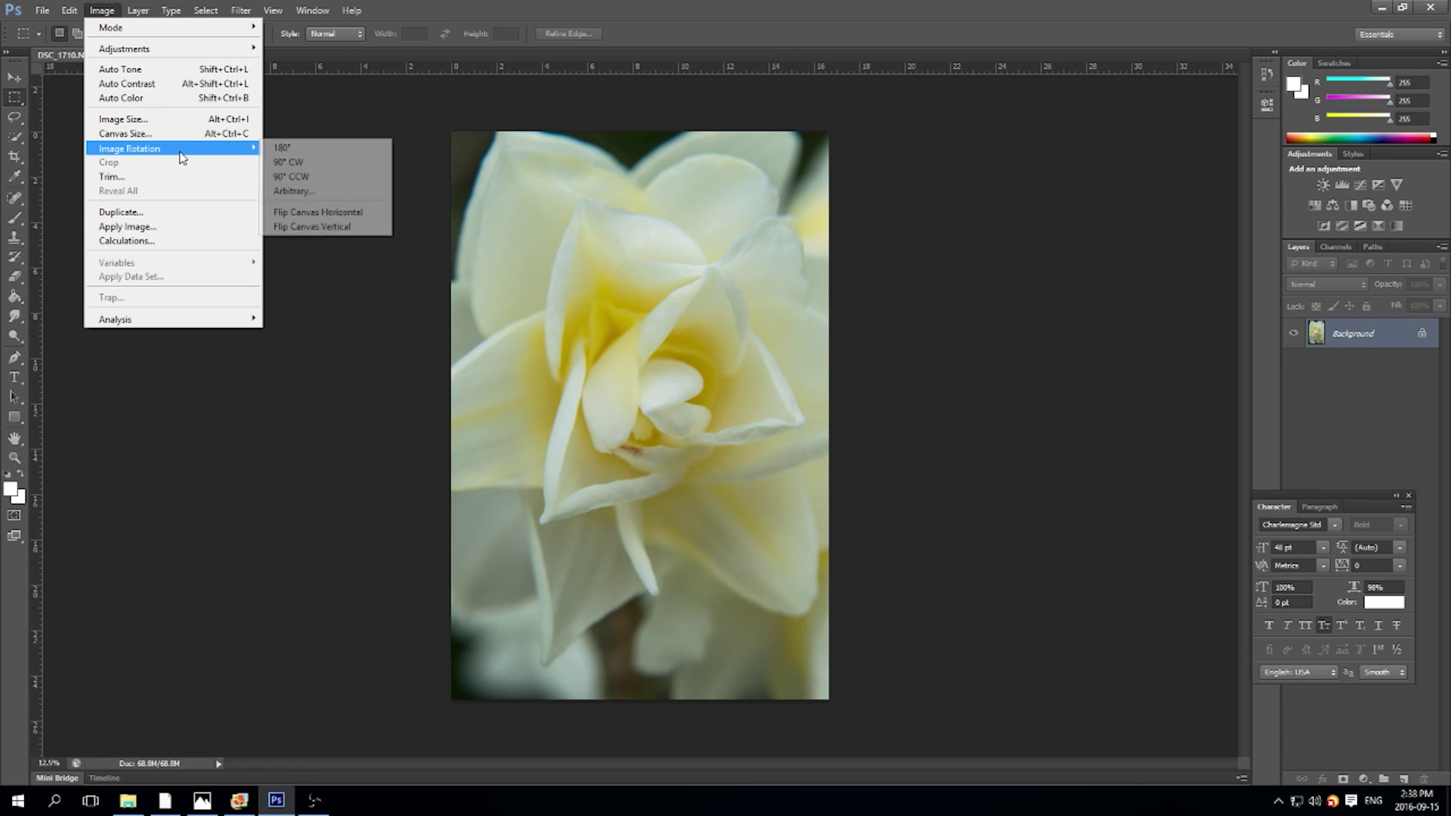
click(318, 163)
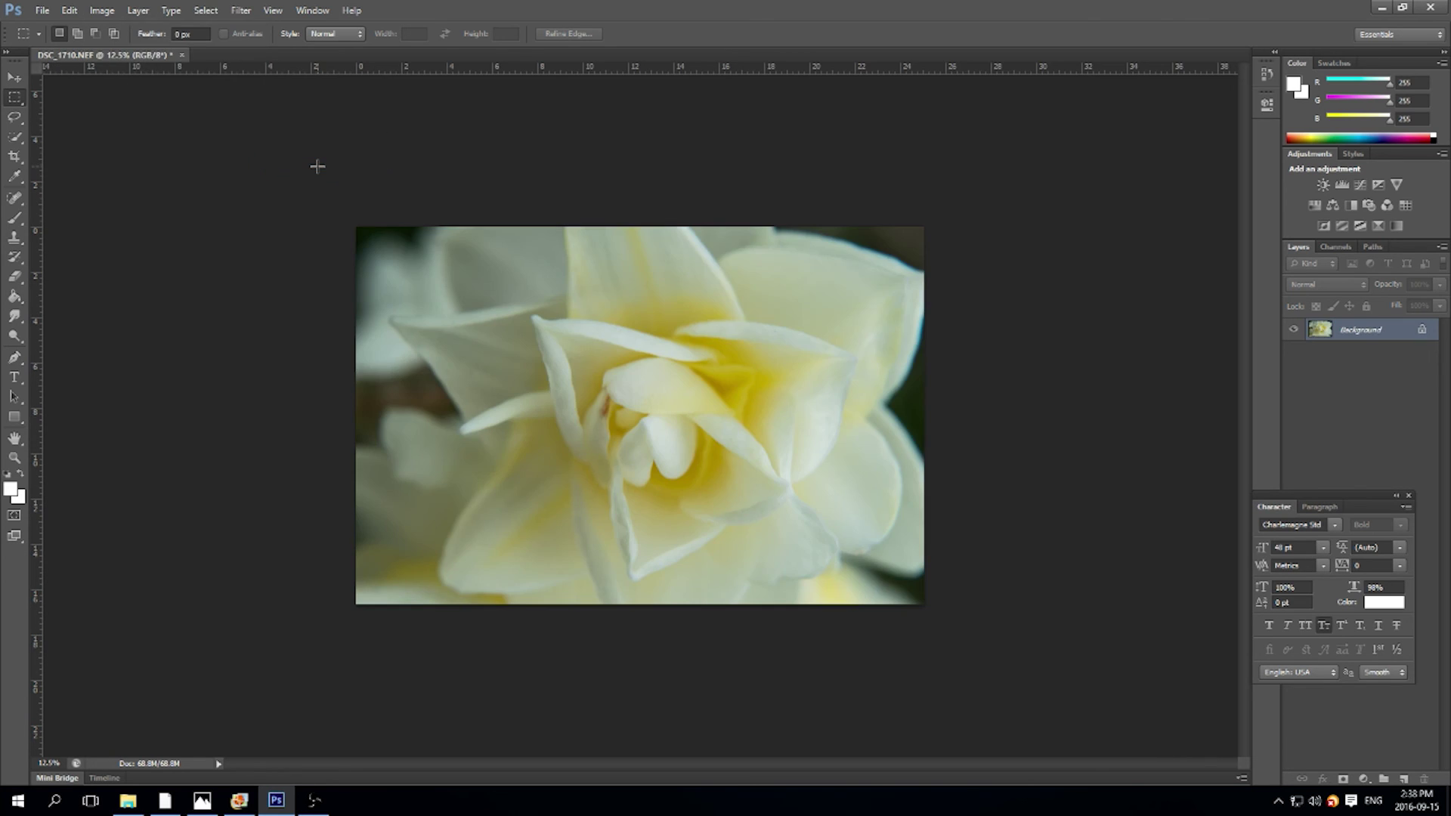
click(102, 12)
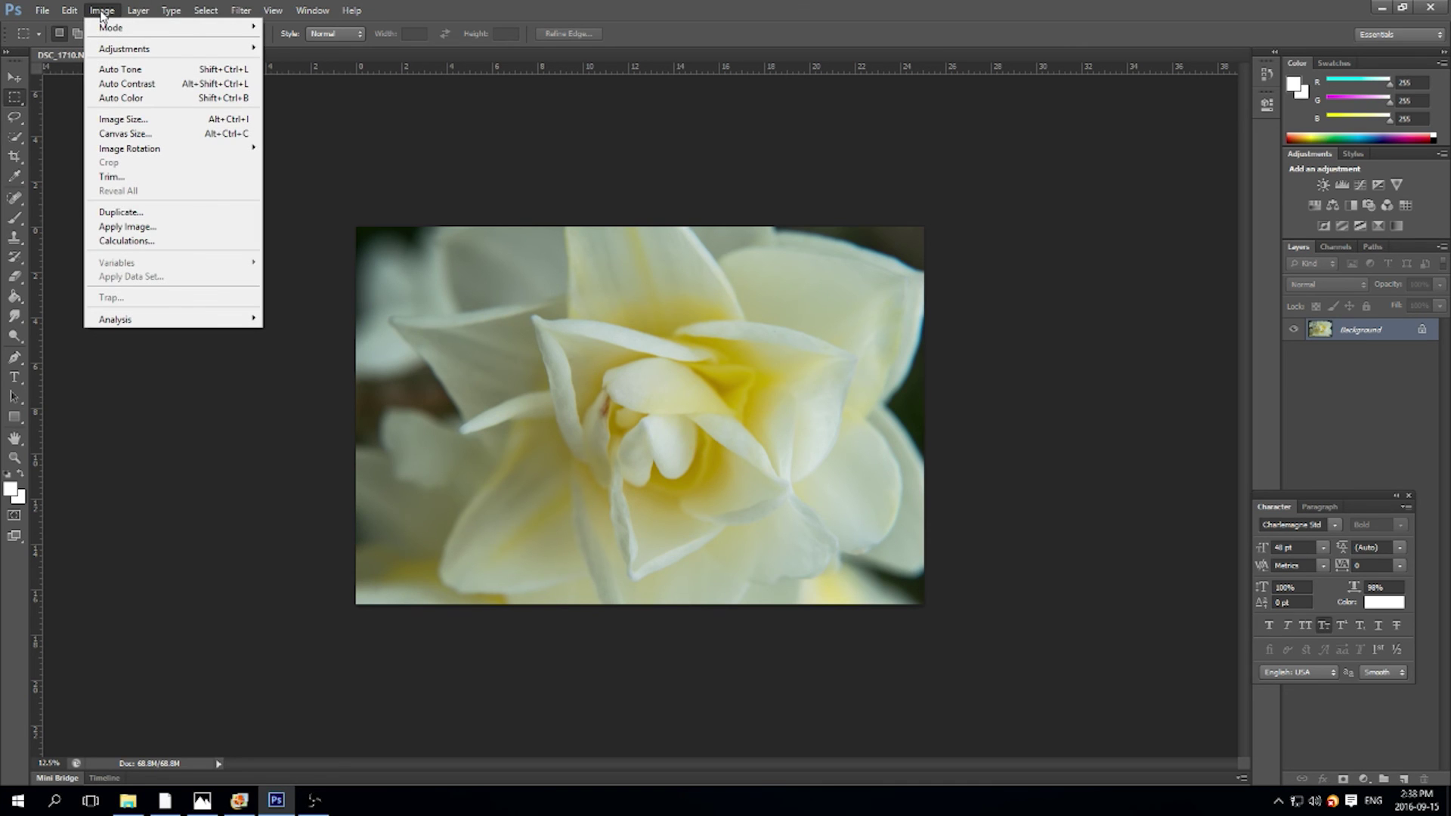
mouse_move(244, 151)
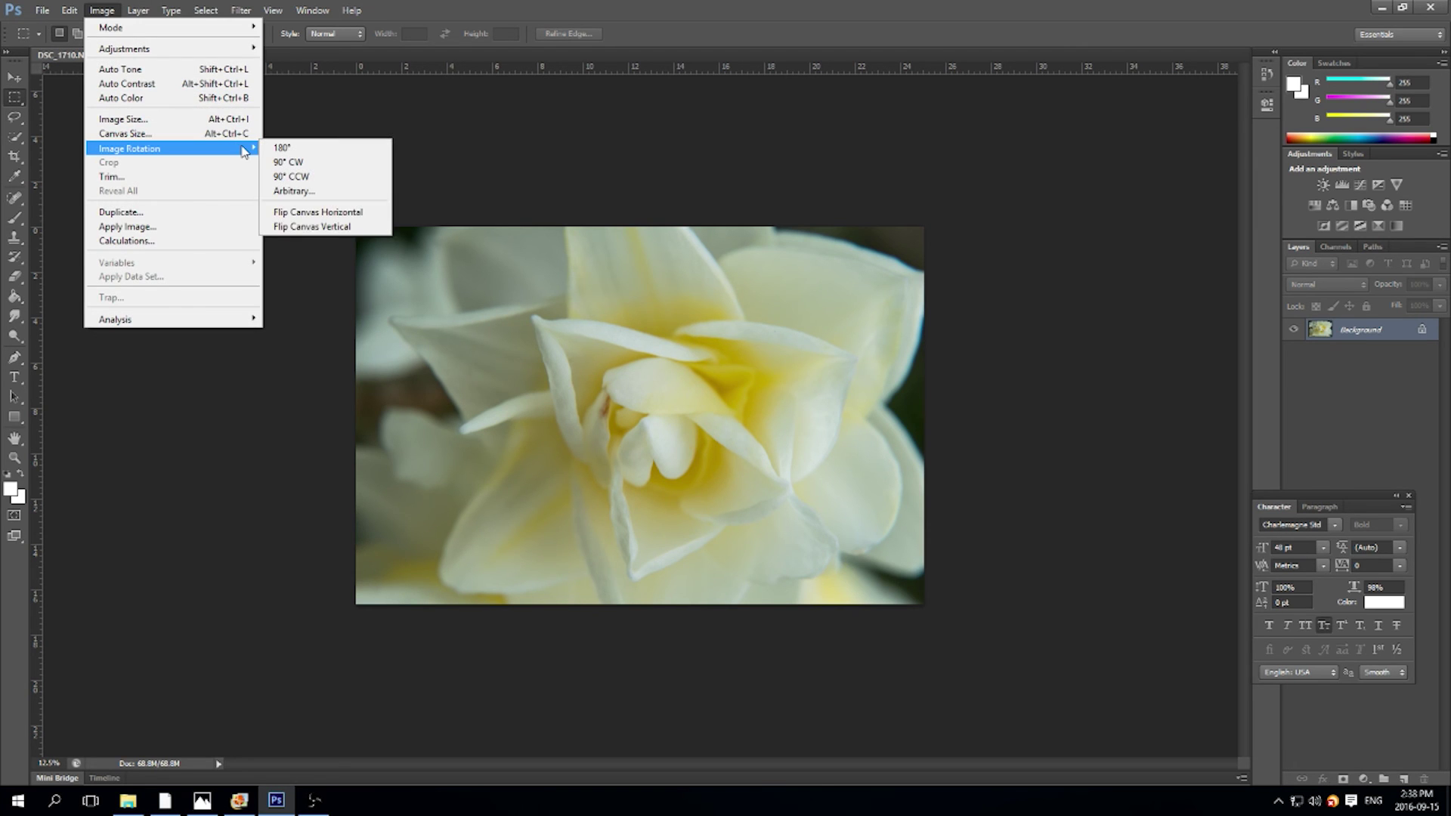
click(307, 147)
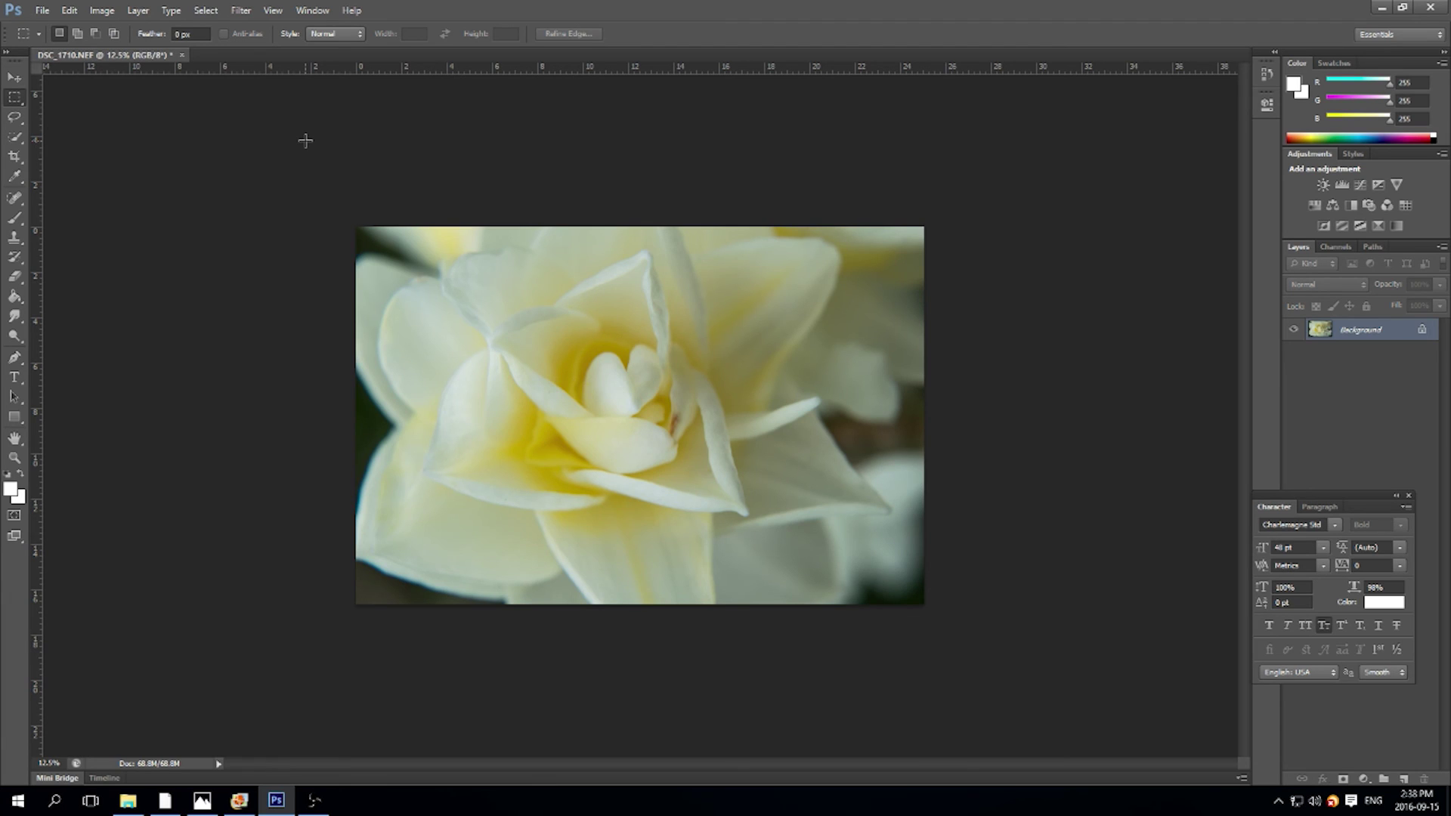
Crop the photo at its original ratio to about 23.07 × 15.33 in, shifting the flower slightly down within the frame.
click(19, 168)
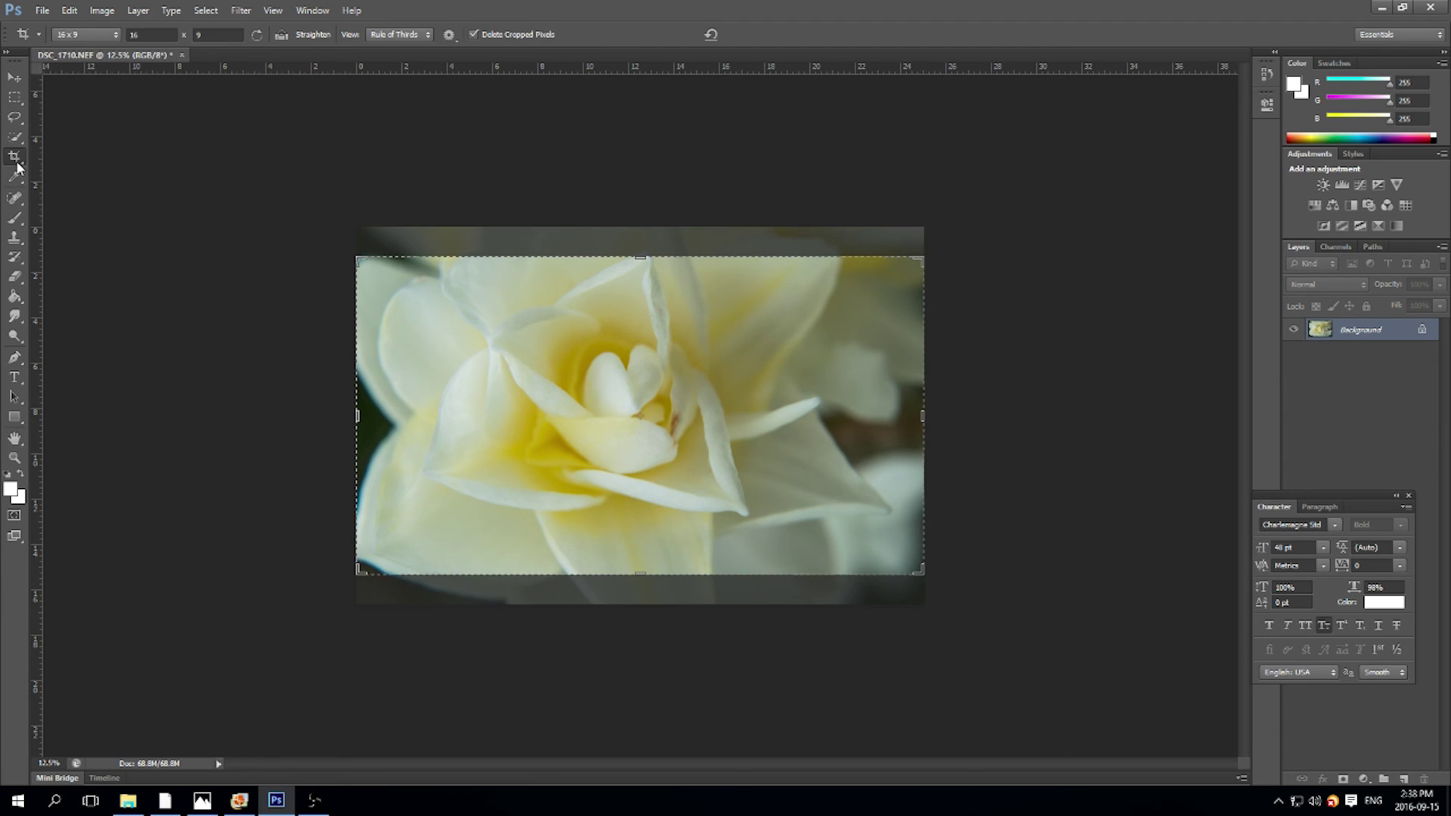
click(108, 36)
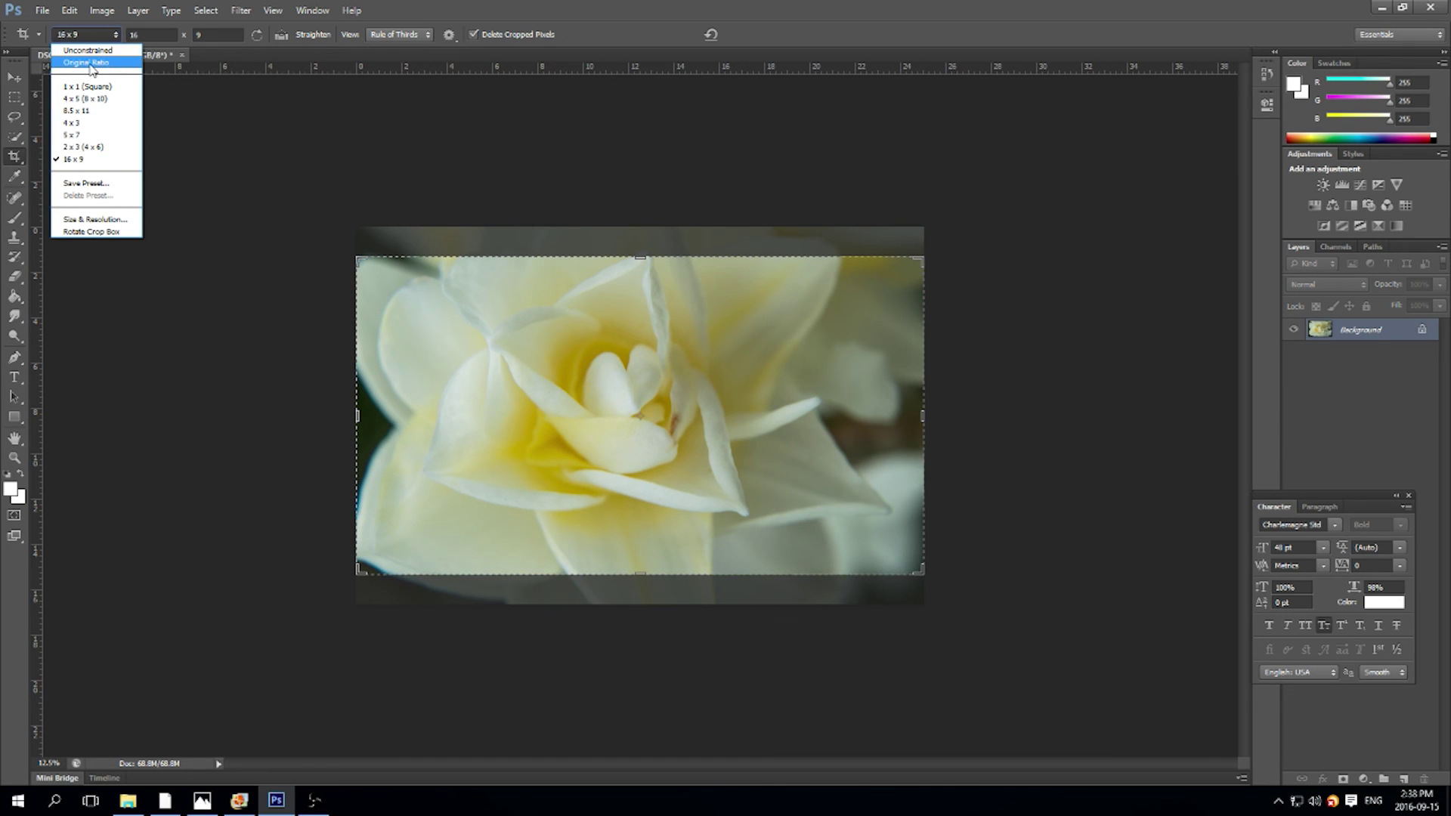
click(90, 64)
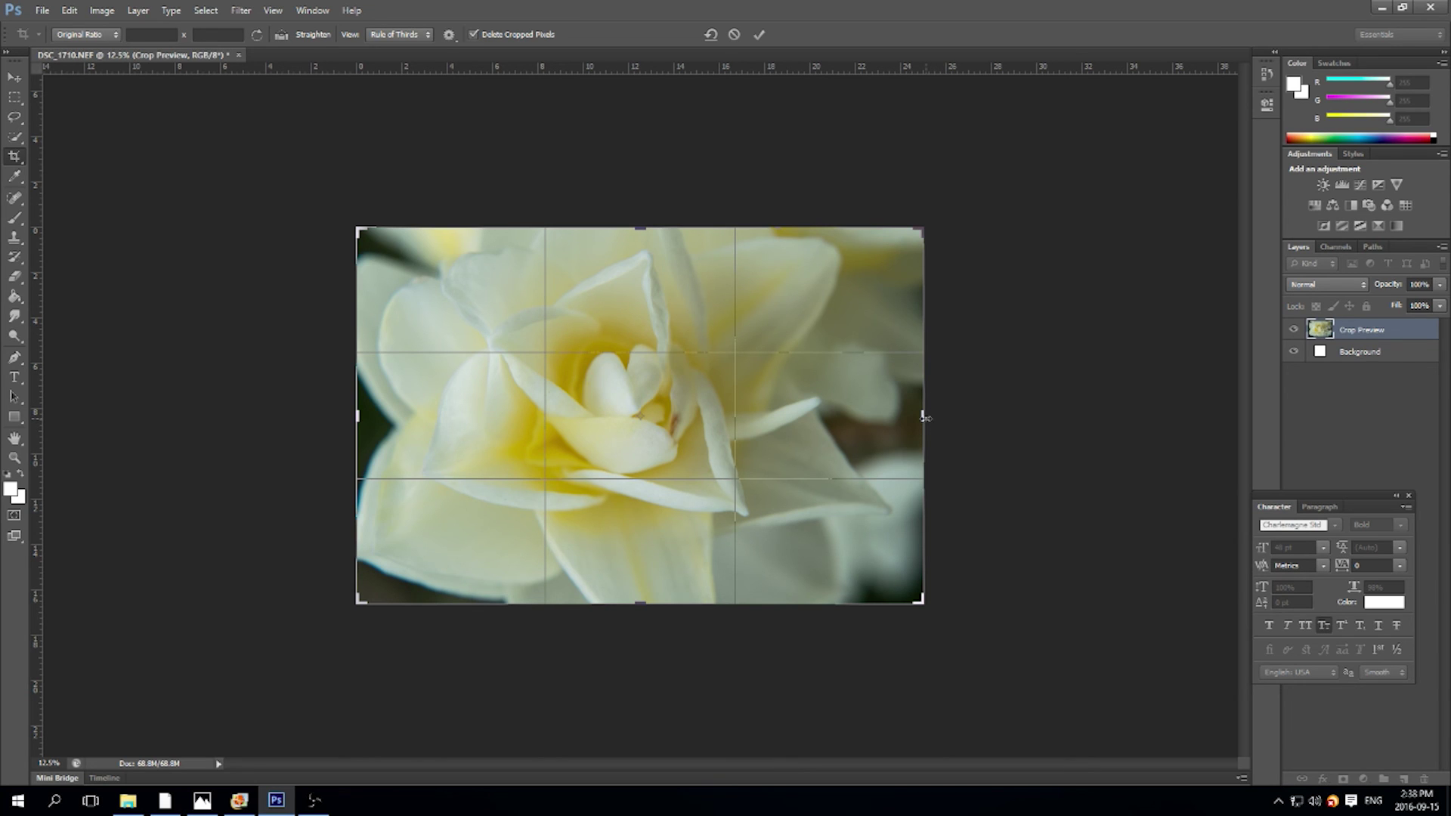
drag(924, 417, 903, 417)
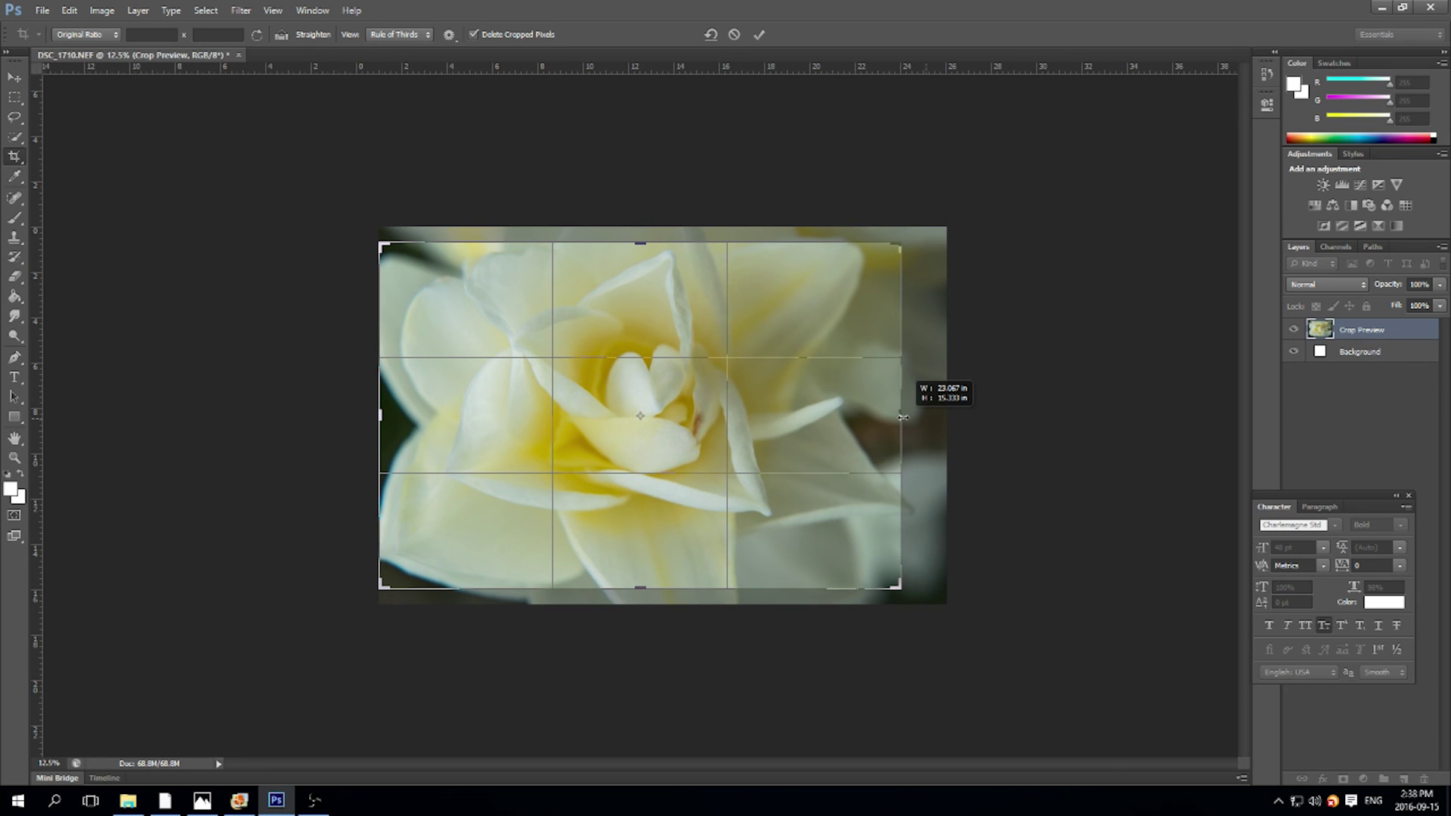
drag(669, 378, 671, 394)
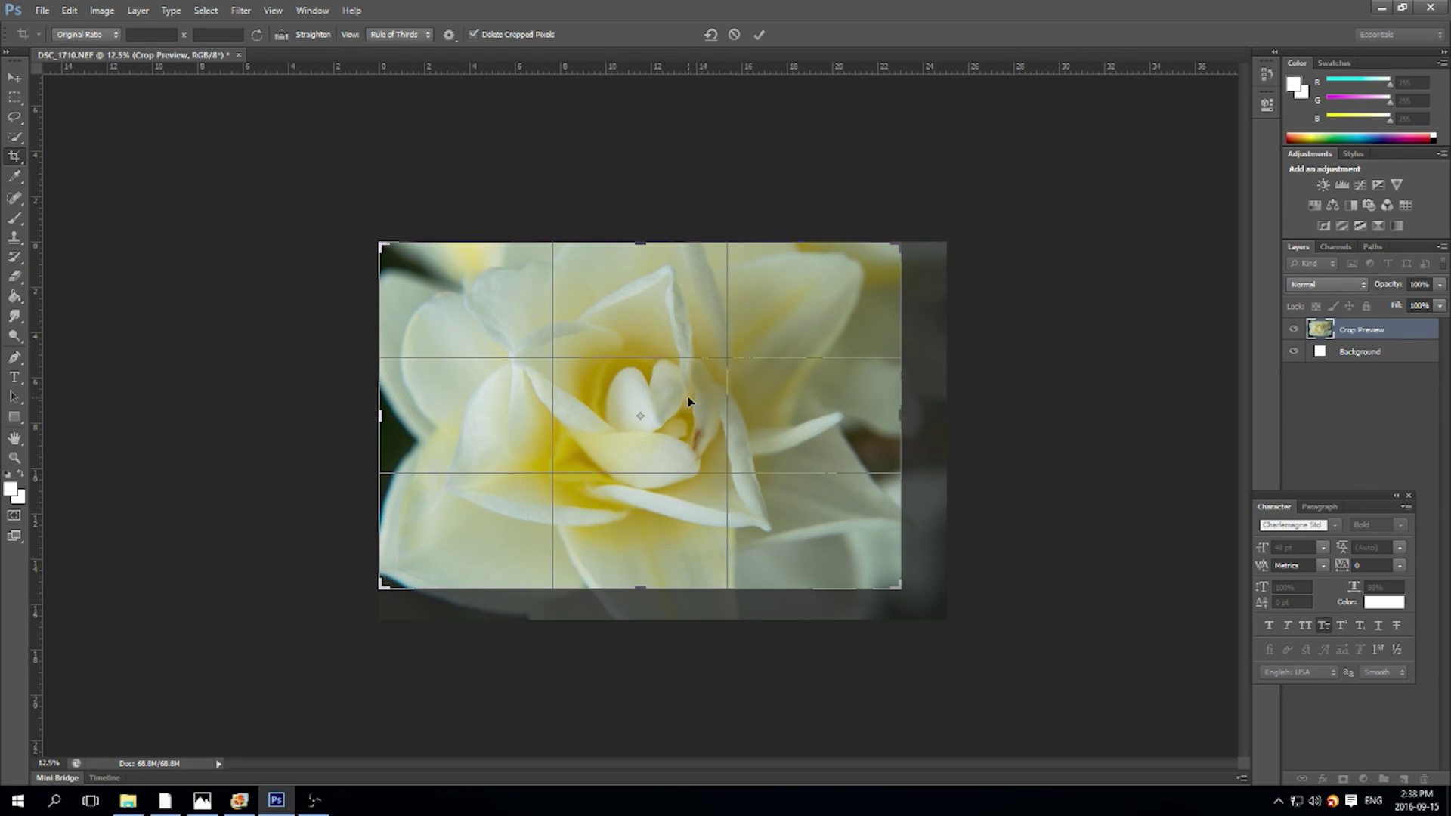
click(759, 34)
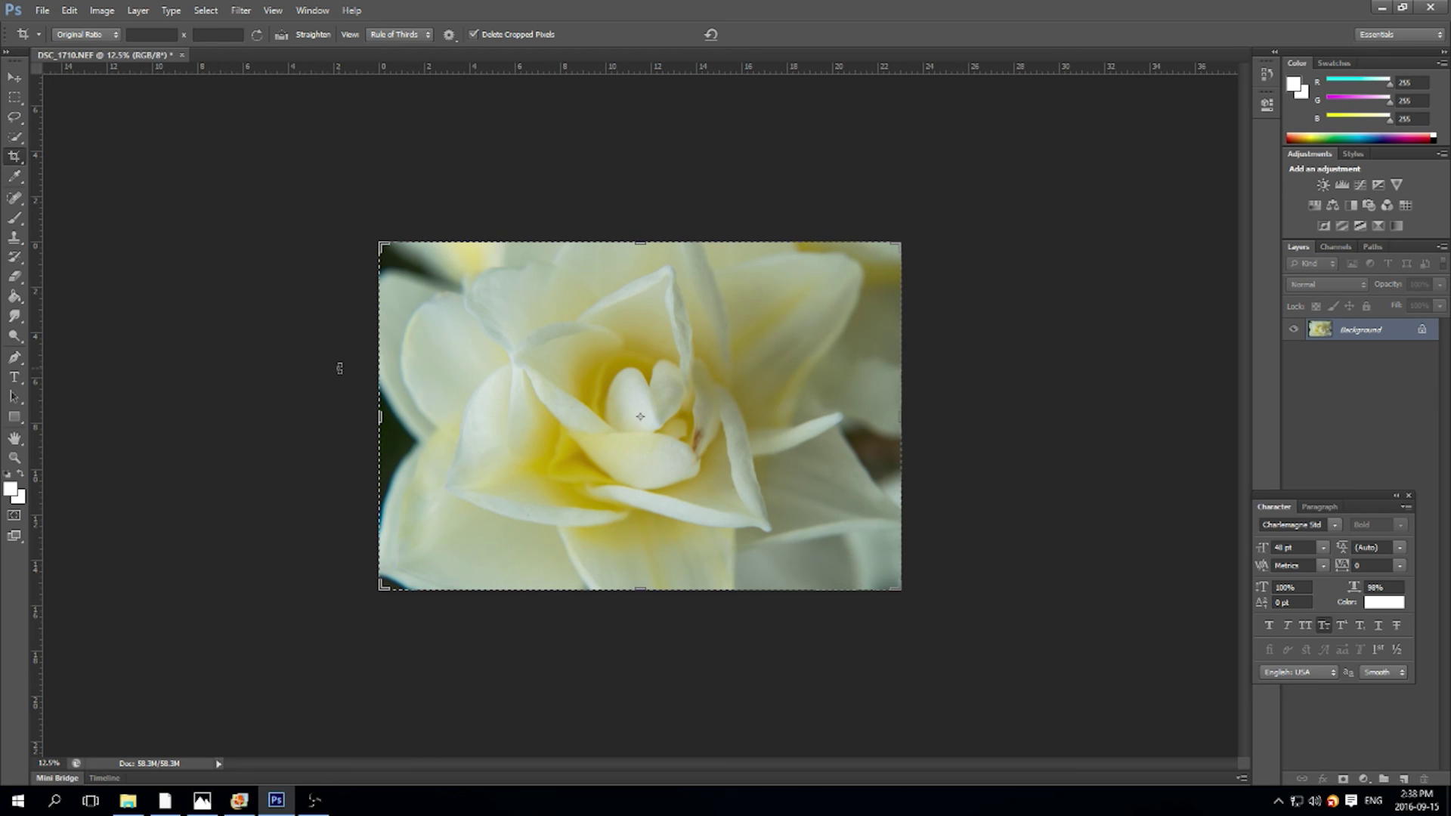
Resize the image to 30 percent of its width and height with proportions constrained.
click(103, 10)
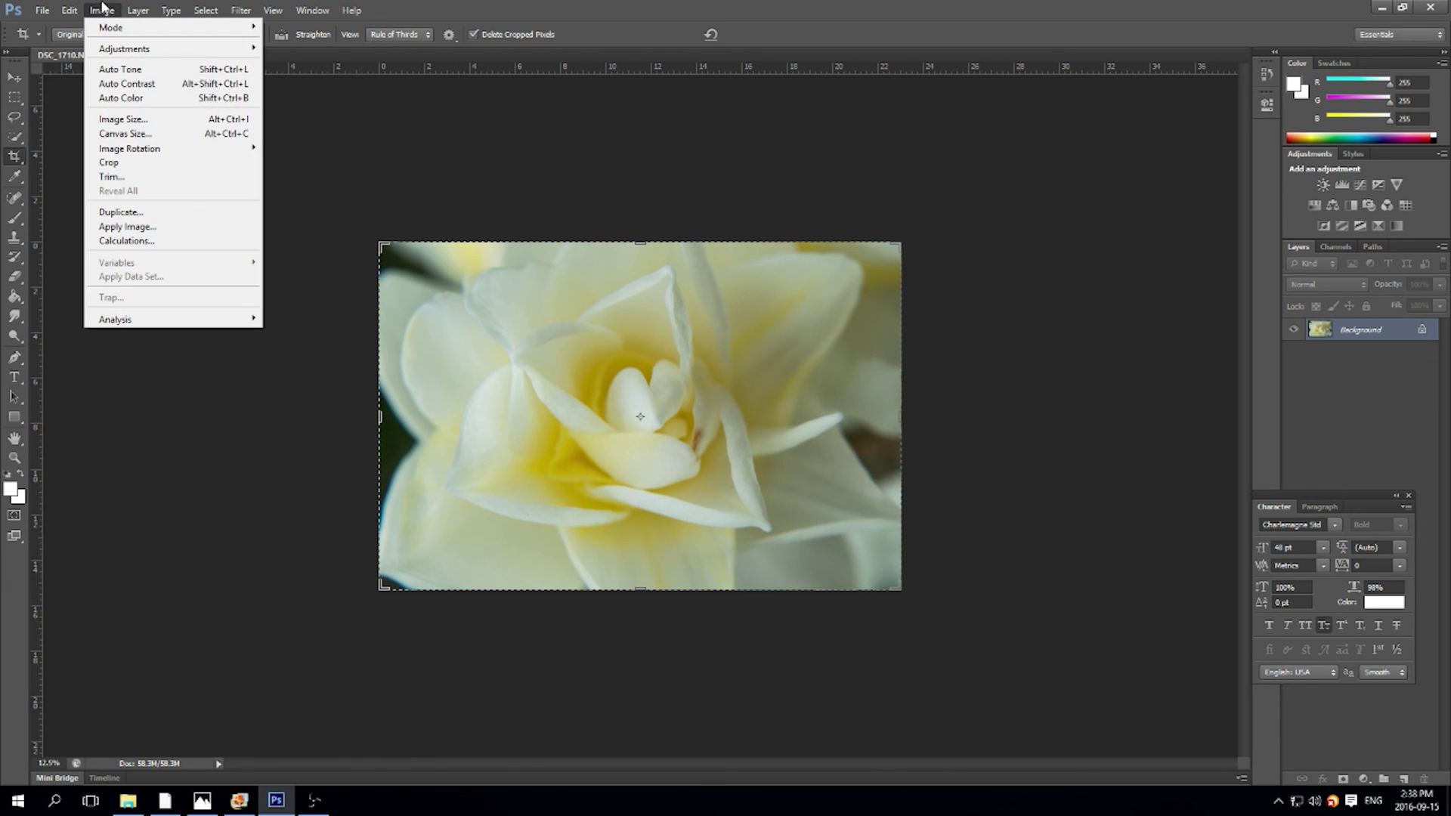
click(123, 119)
click(714, 225)
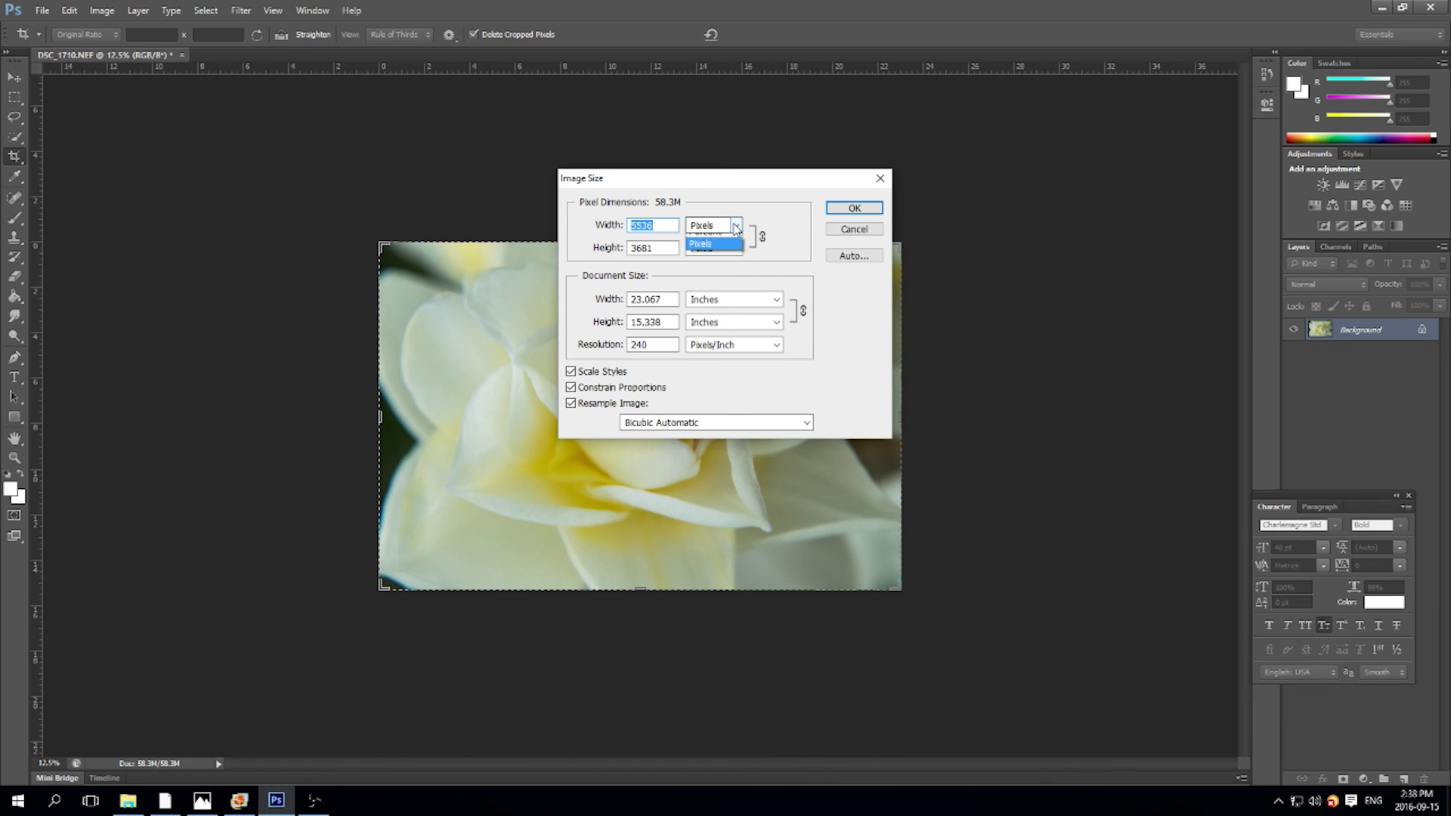
click(707, 242)
double_click(677, 227)
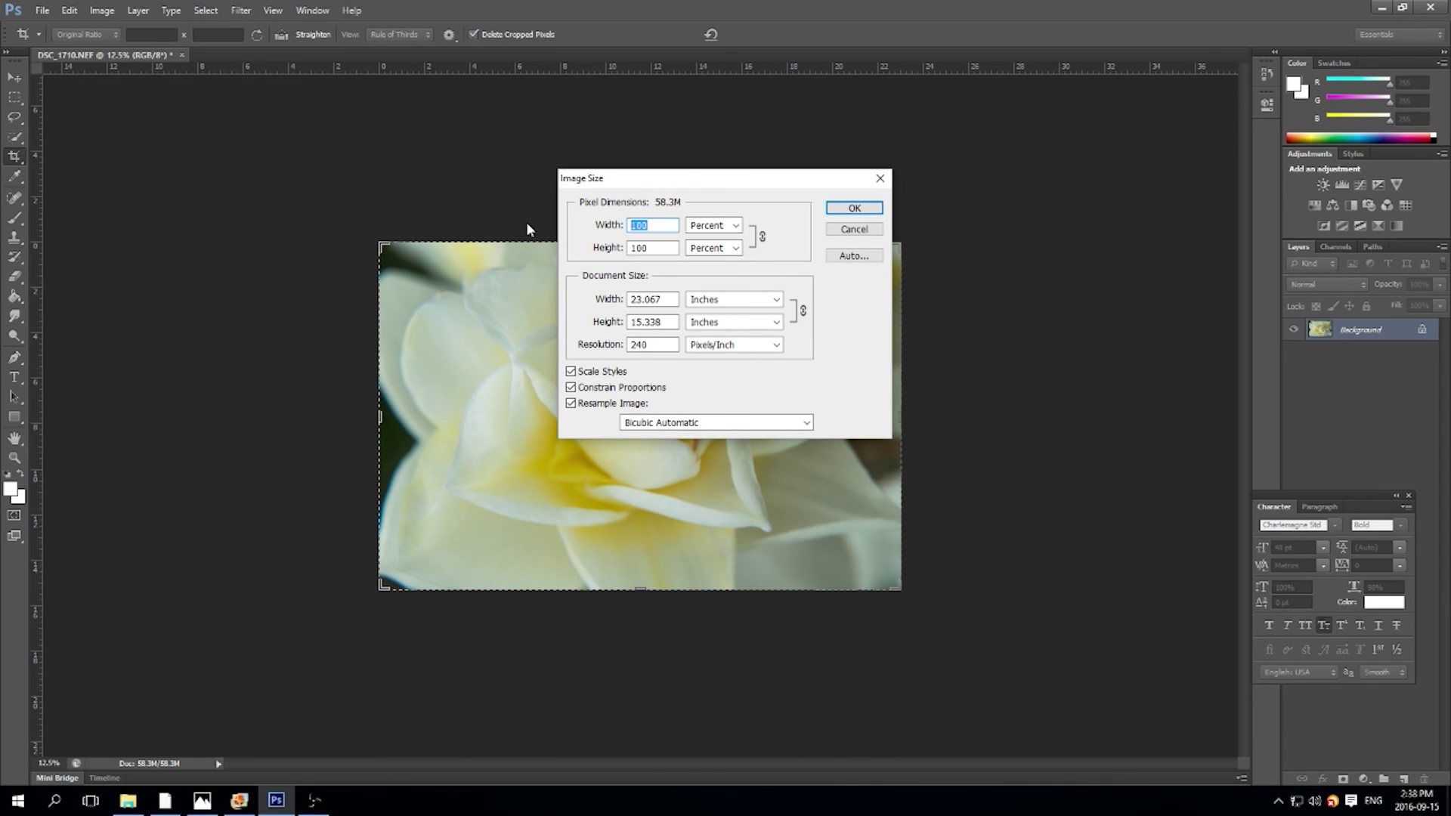
text(30)
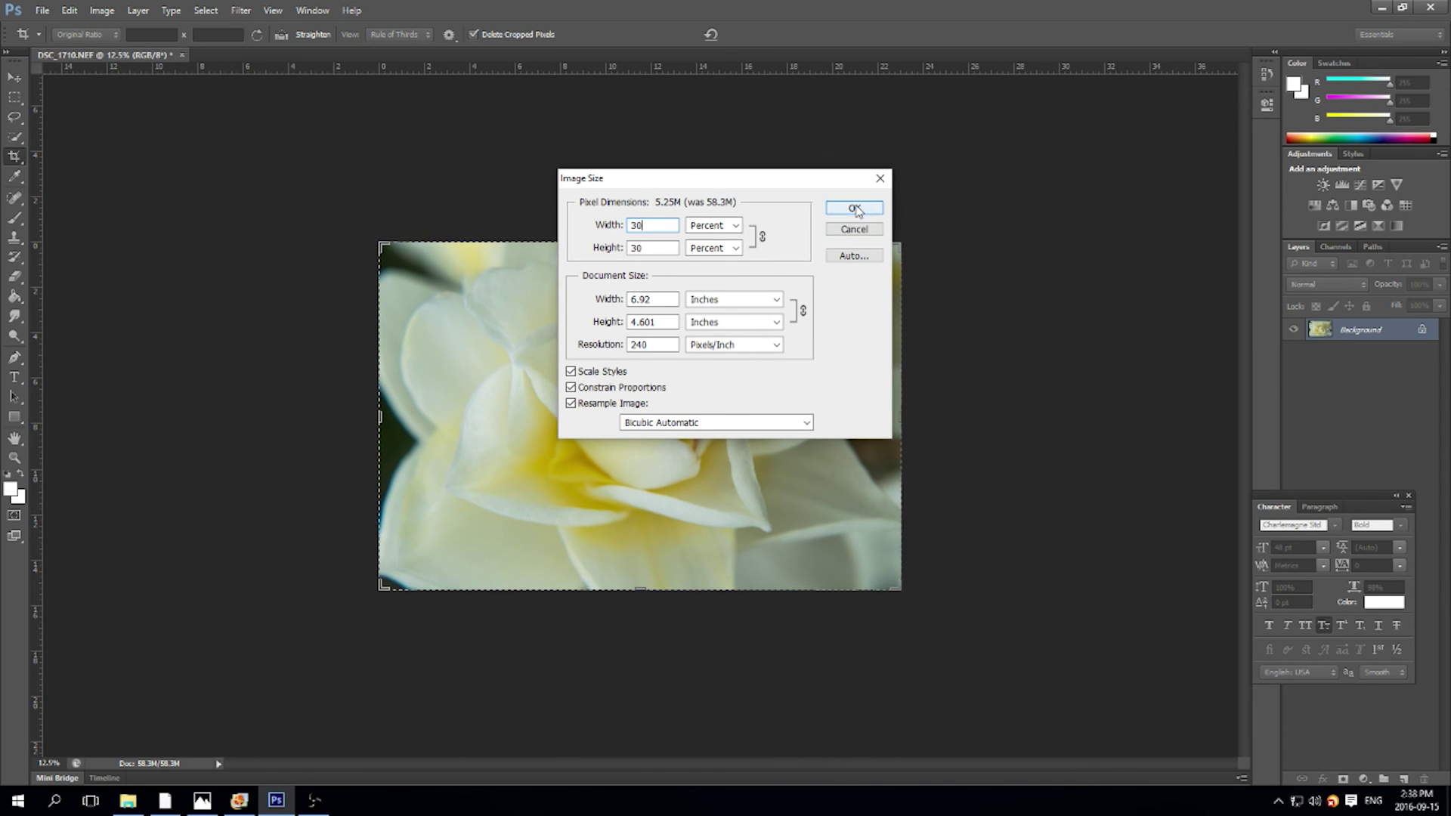
click(855, 209)
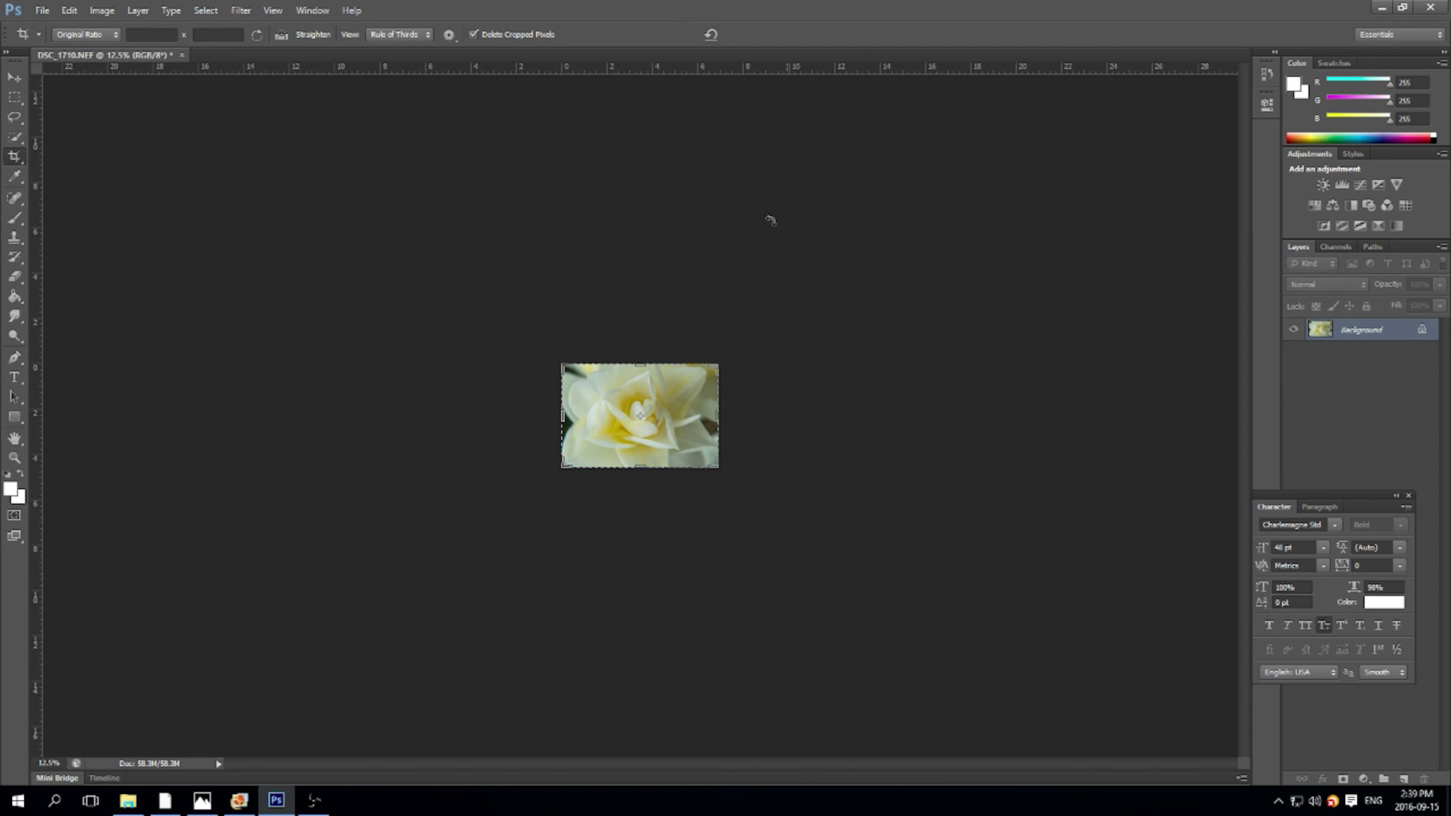
Save the image as DSC_1710.jpg in New folder, in JPEG format with Maximum quality 12 and Baseline ("Standard").
click(43, 10)
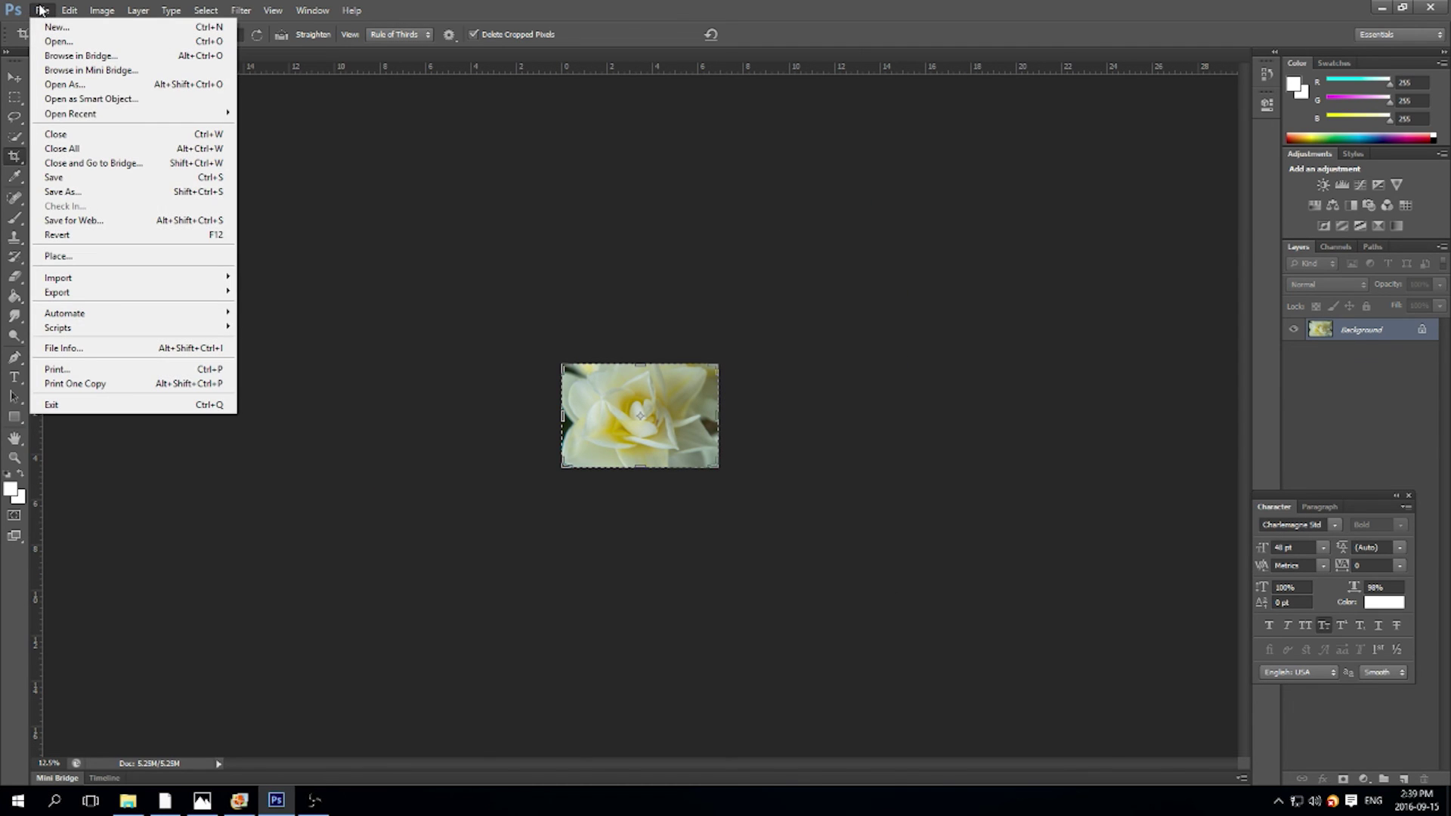
click(152, 192)
click(763, 398)
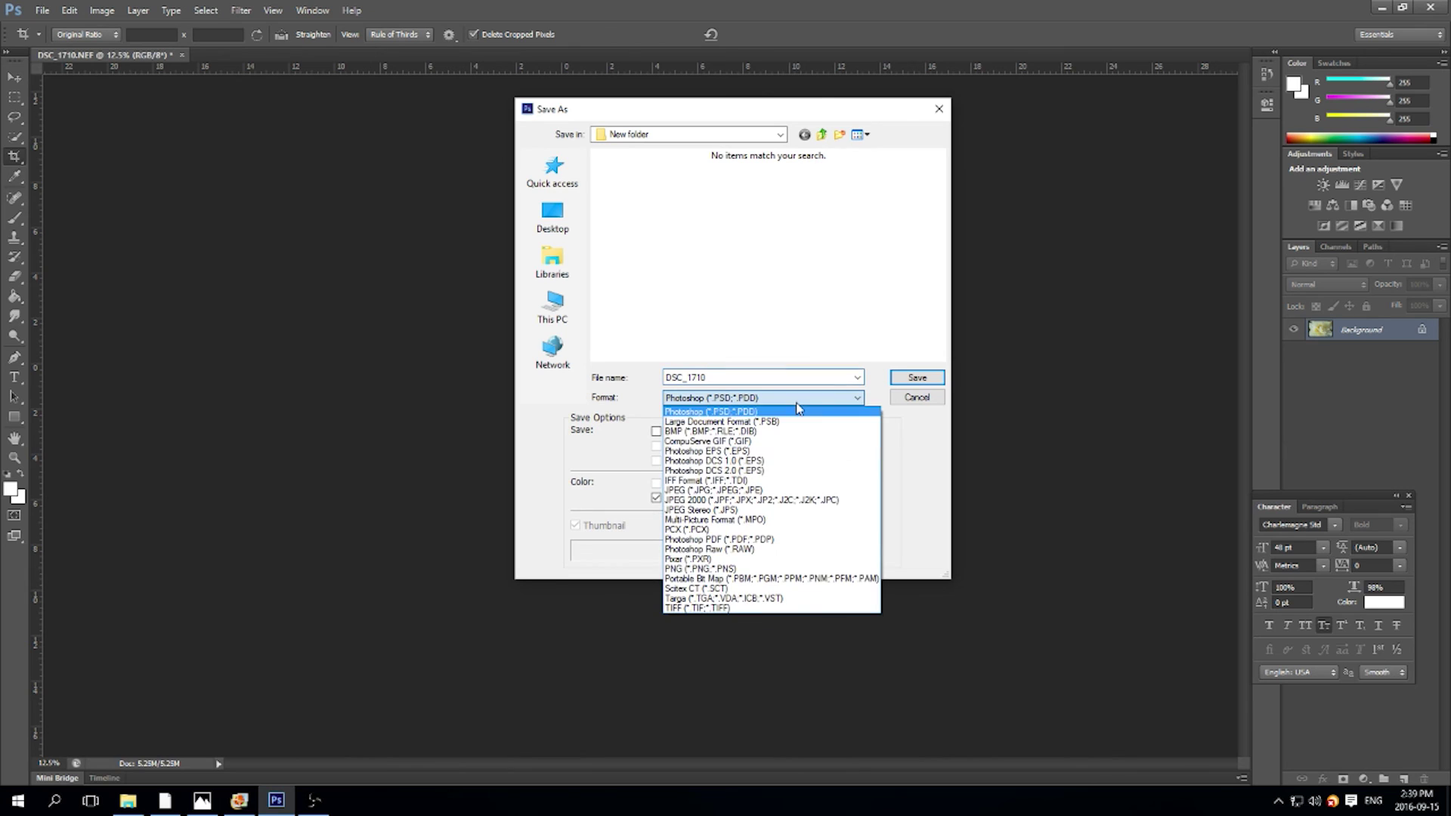
click(695, 491)
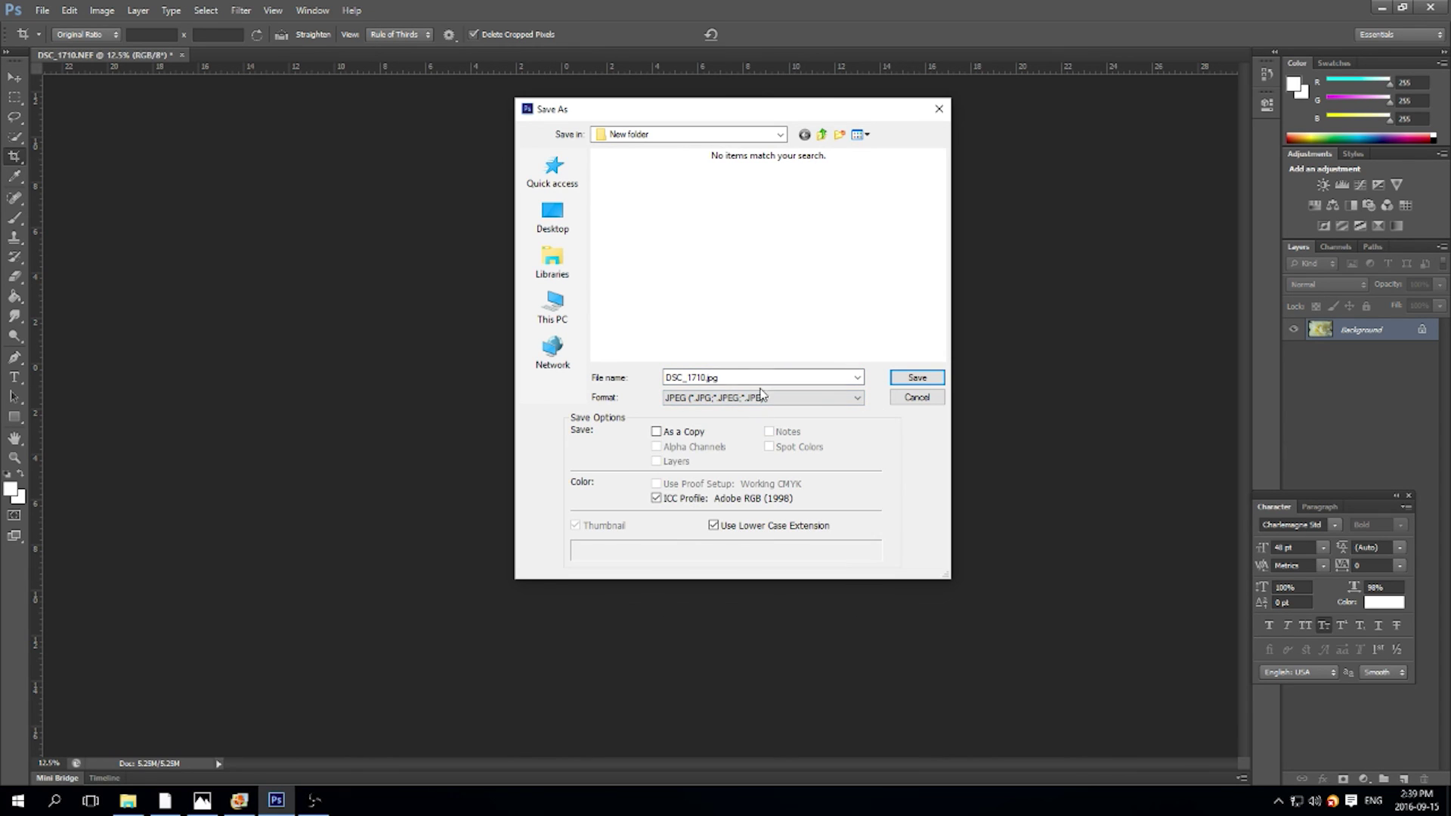
click(926, 378)
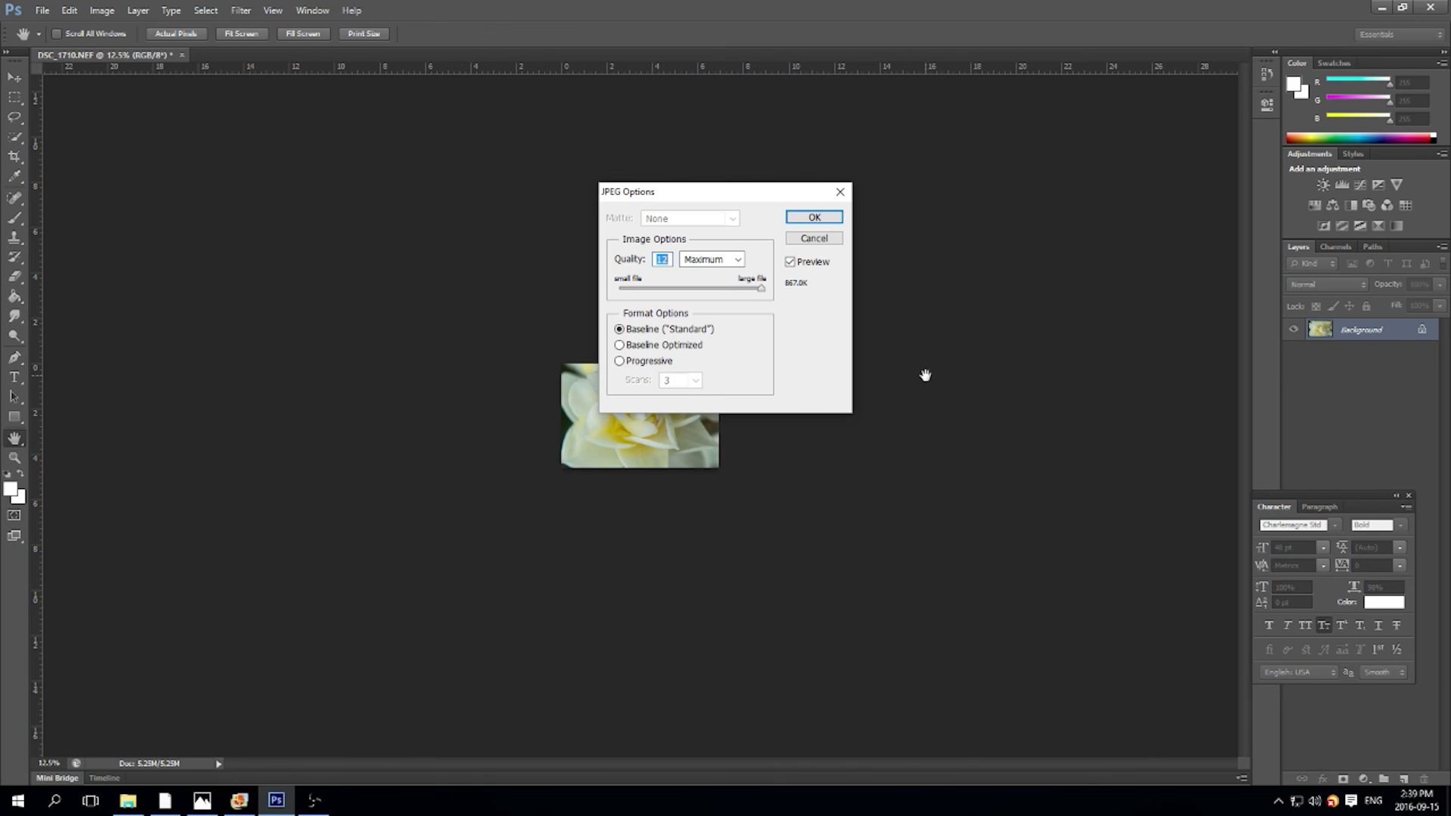
click(814, 218)
key(c)
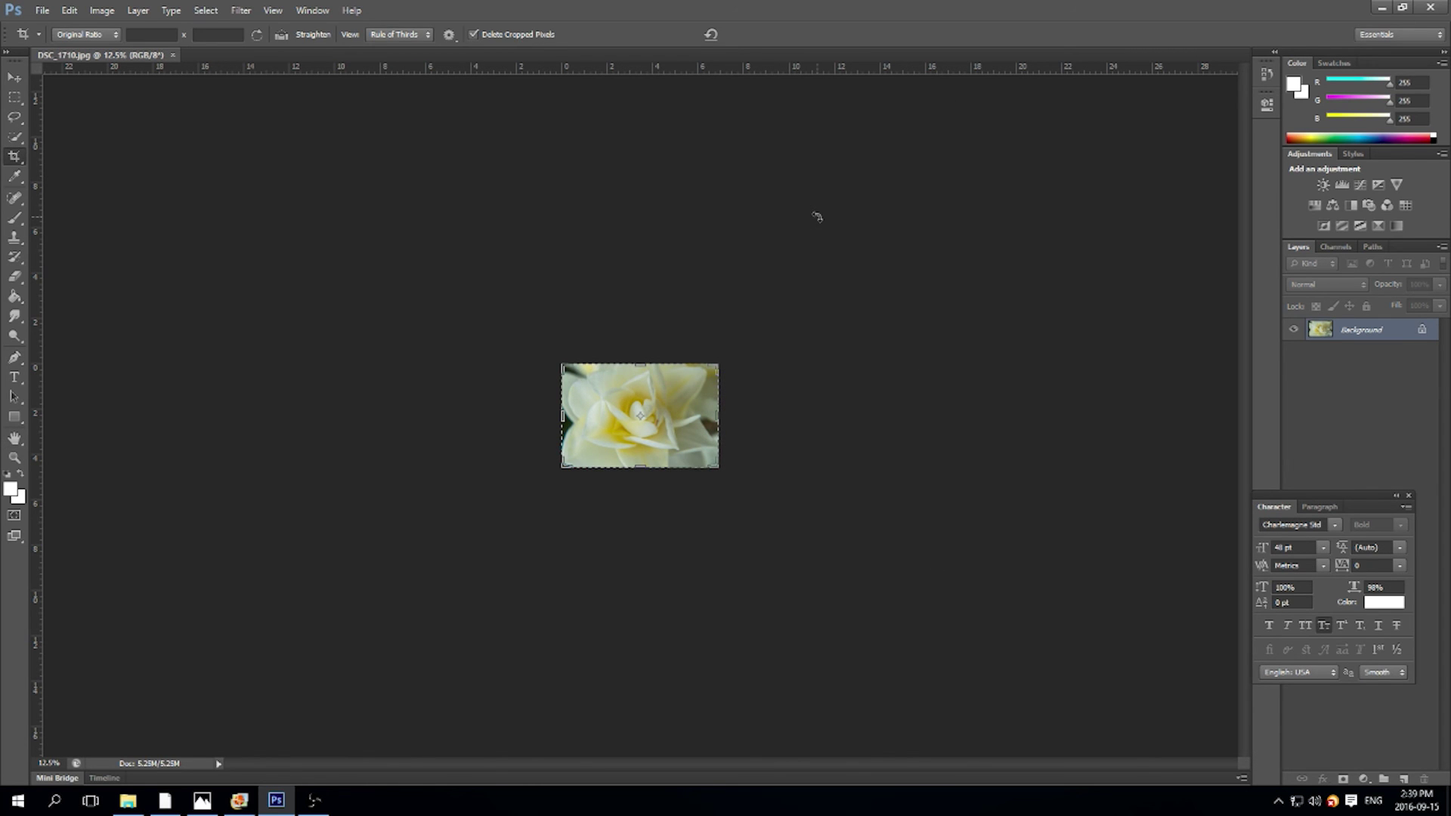
Open the raw photo DSC_1803 from New folder for adjustment in Camera Raw.
click(42, 11)
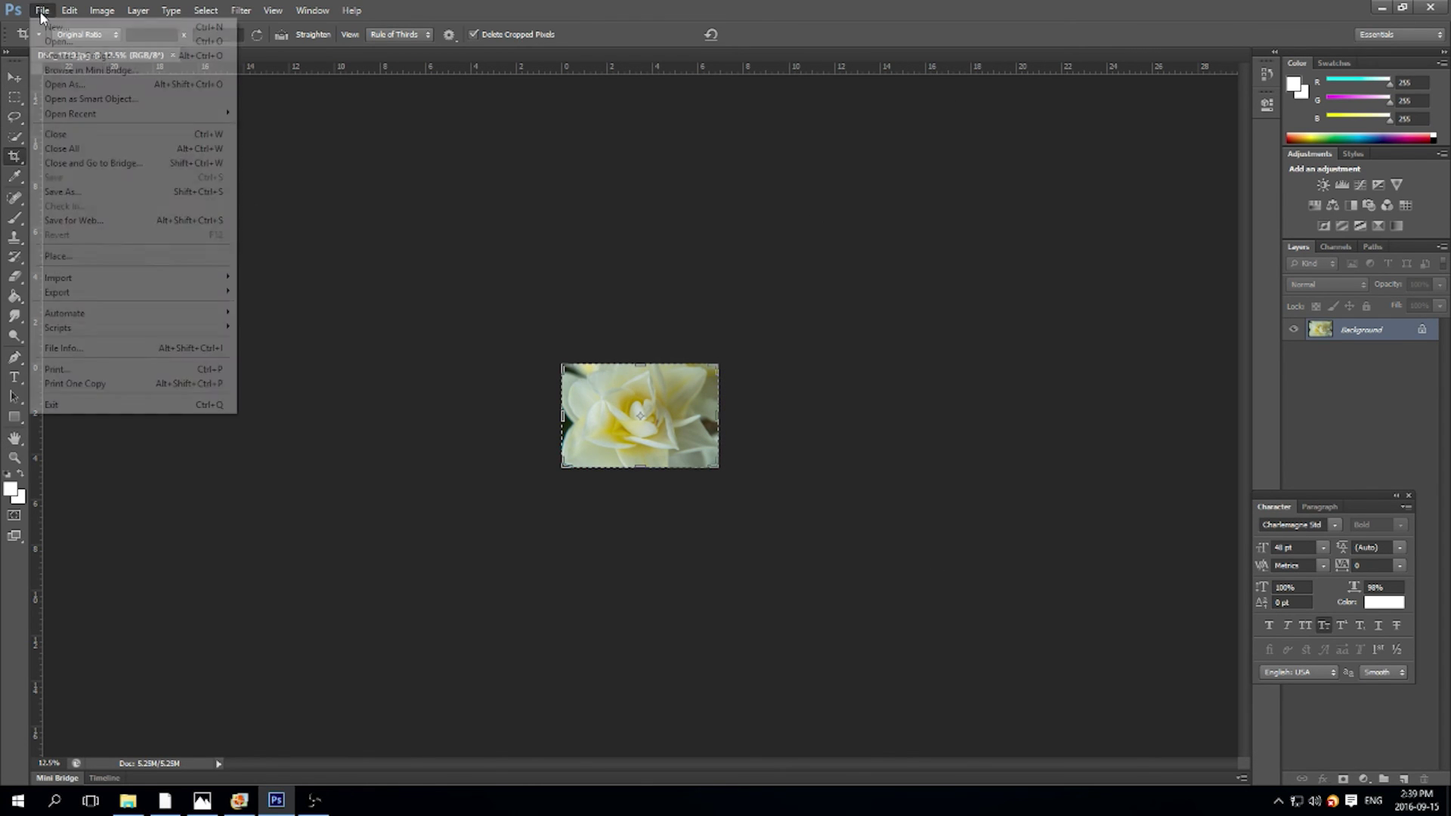
click(57, 41)
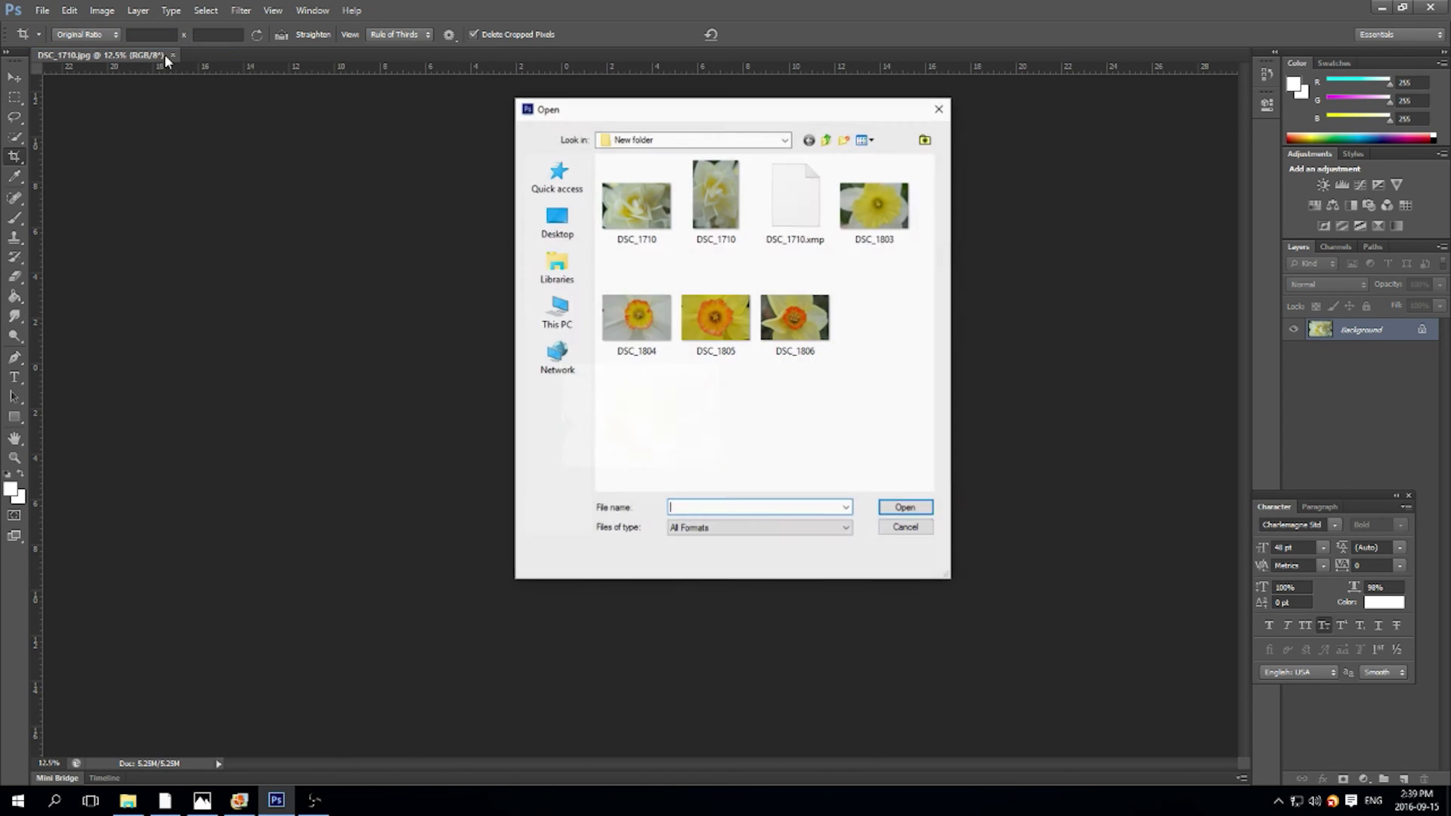
click(907, 202)
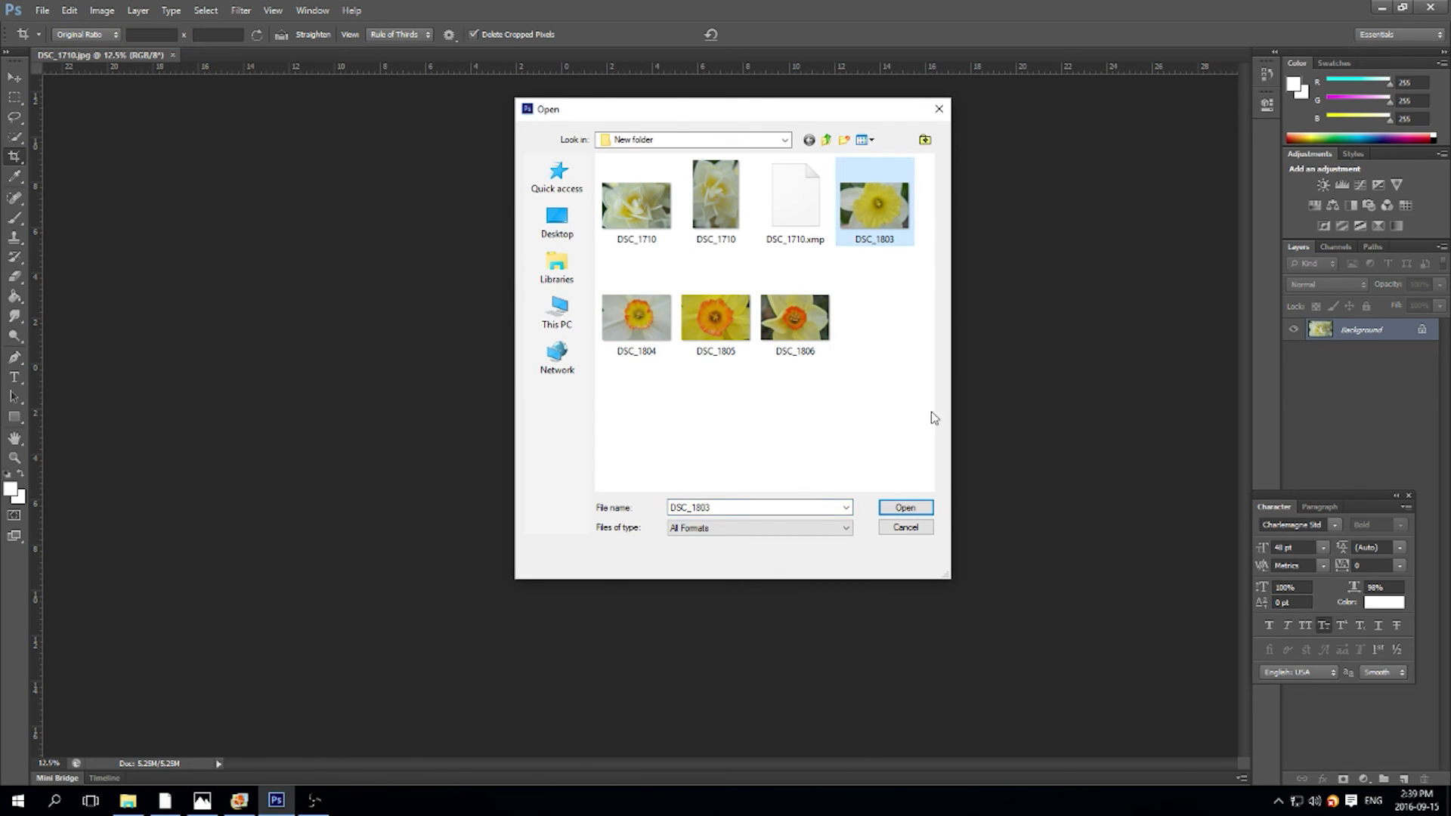
click(906, 509)
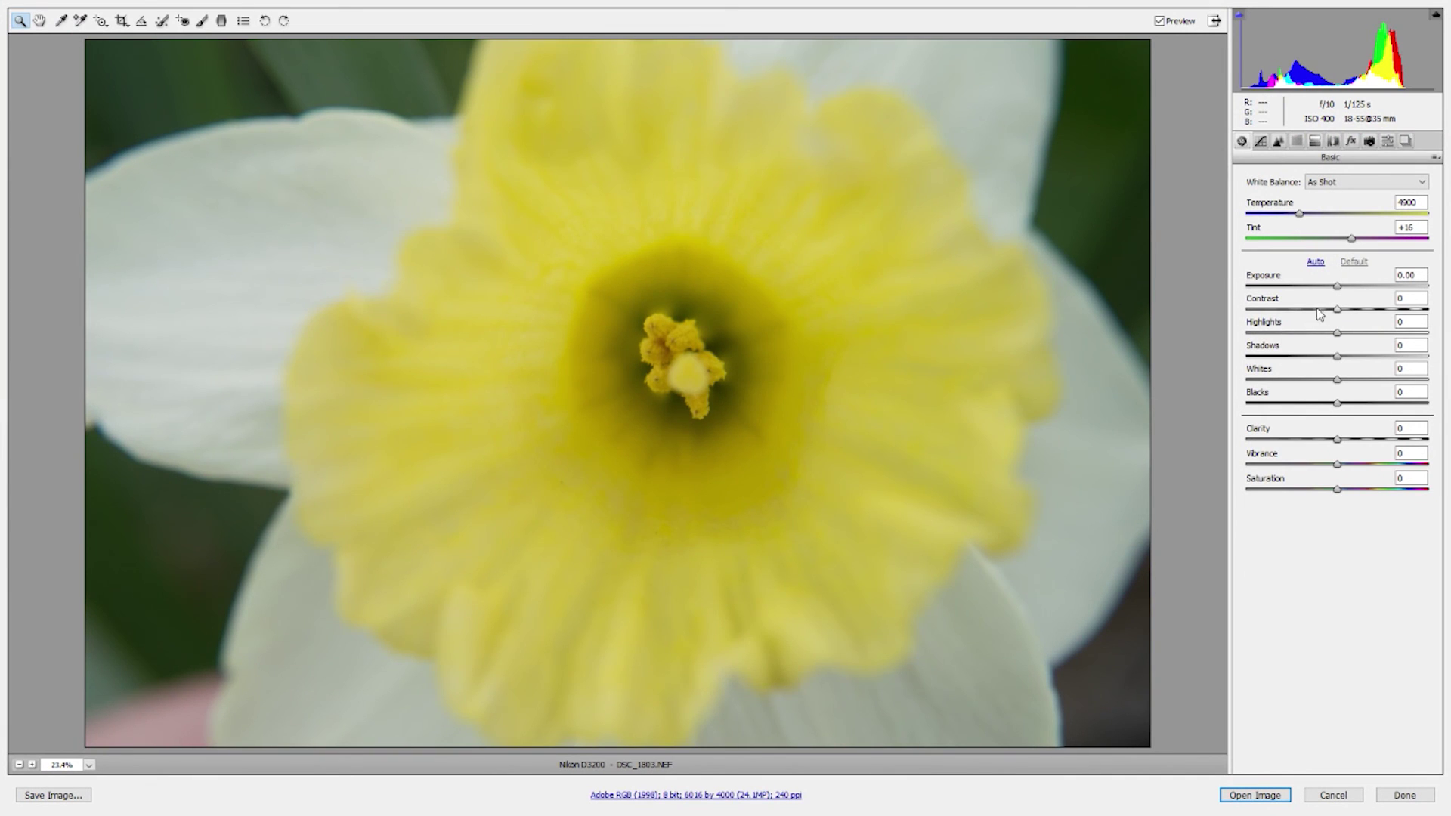
Set the yellow daffodil photo's Contrast to +25, Clarity to +30, Highlights to -35 and Whites to +43.
mouse_move(1337, 309)
mouse_down()
mouse_move(1373, 311)
mouse_move(1360, 310)
mouse_up()
drag(1337, 439, 1369, 440)
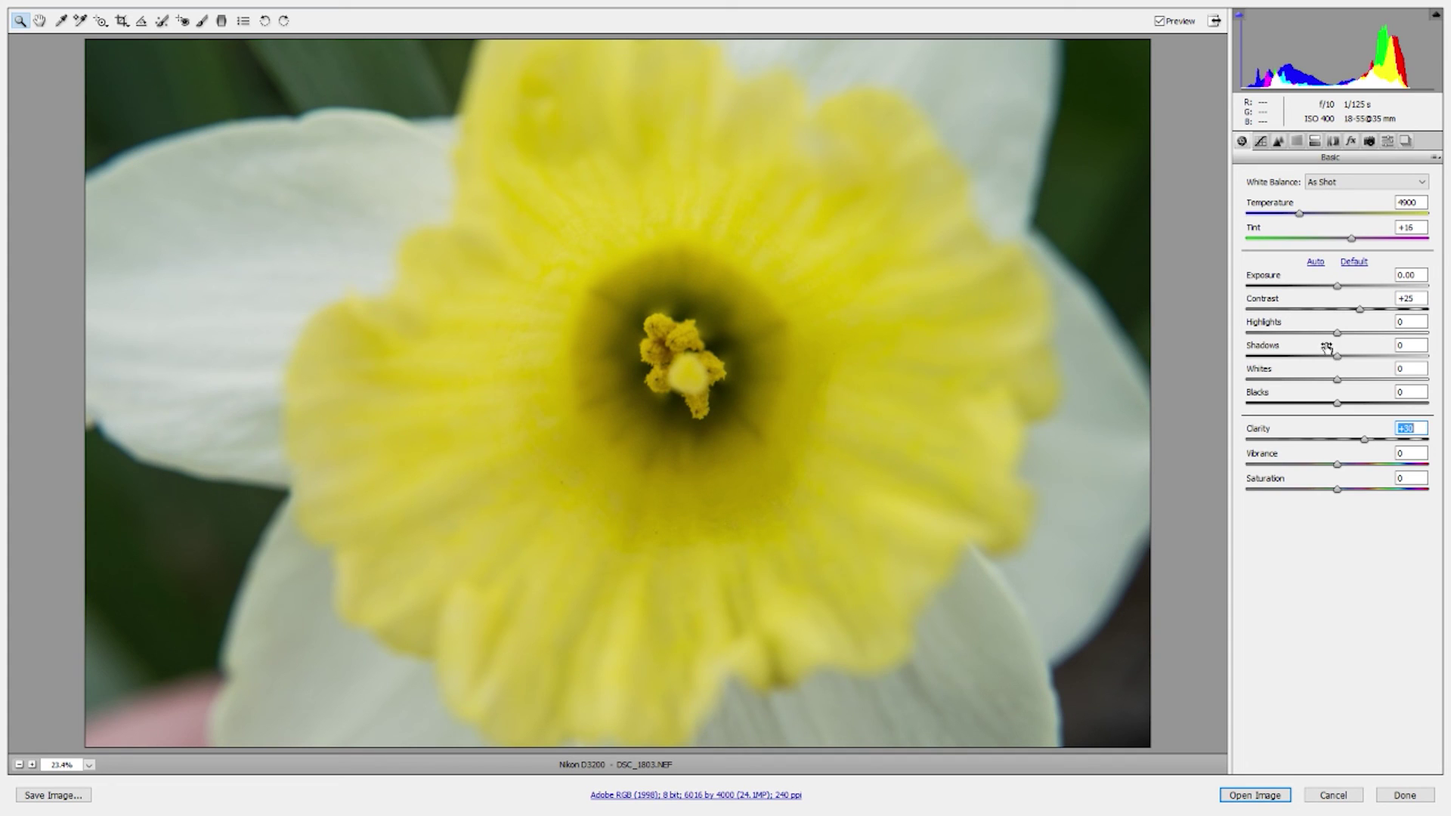
drag(1337, 337, 1307, 334)
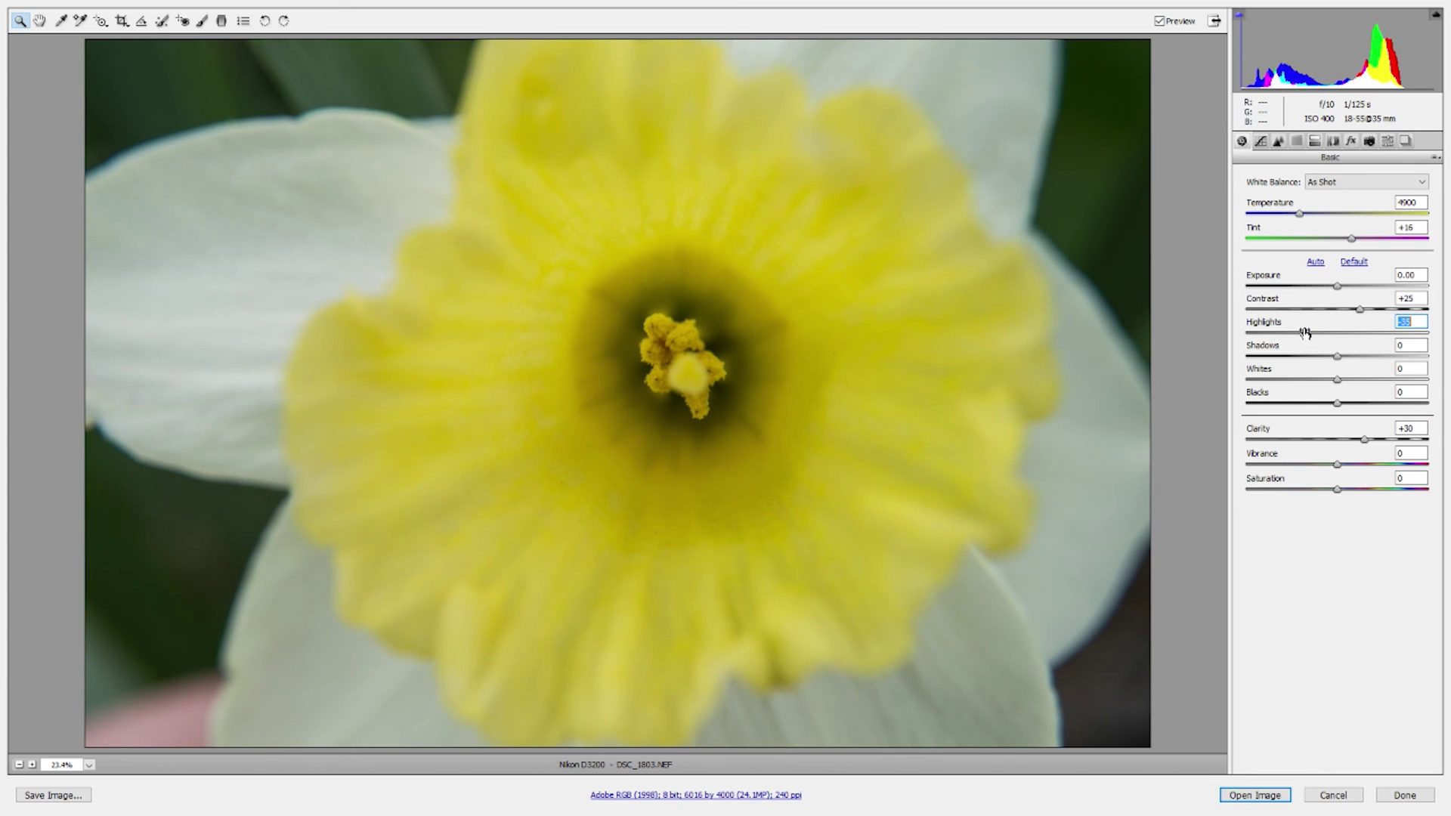
drag(1339, 386, 1381, 388)
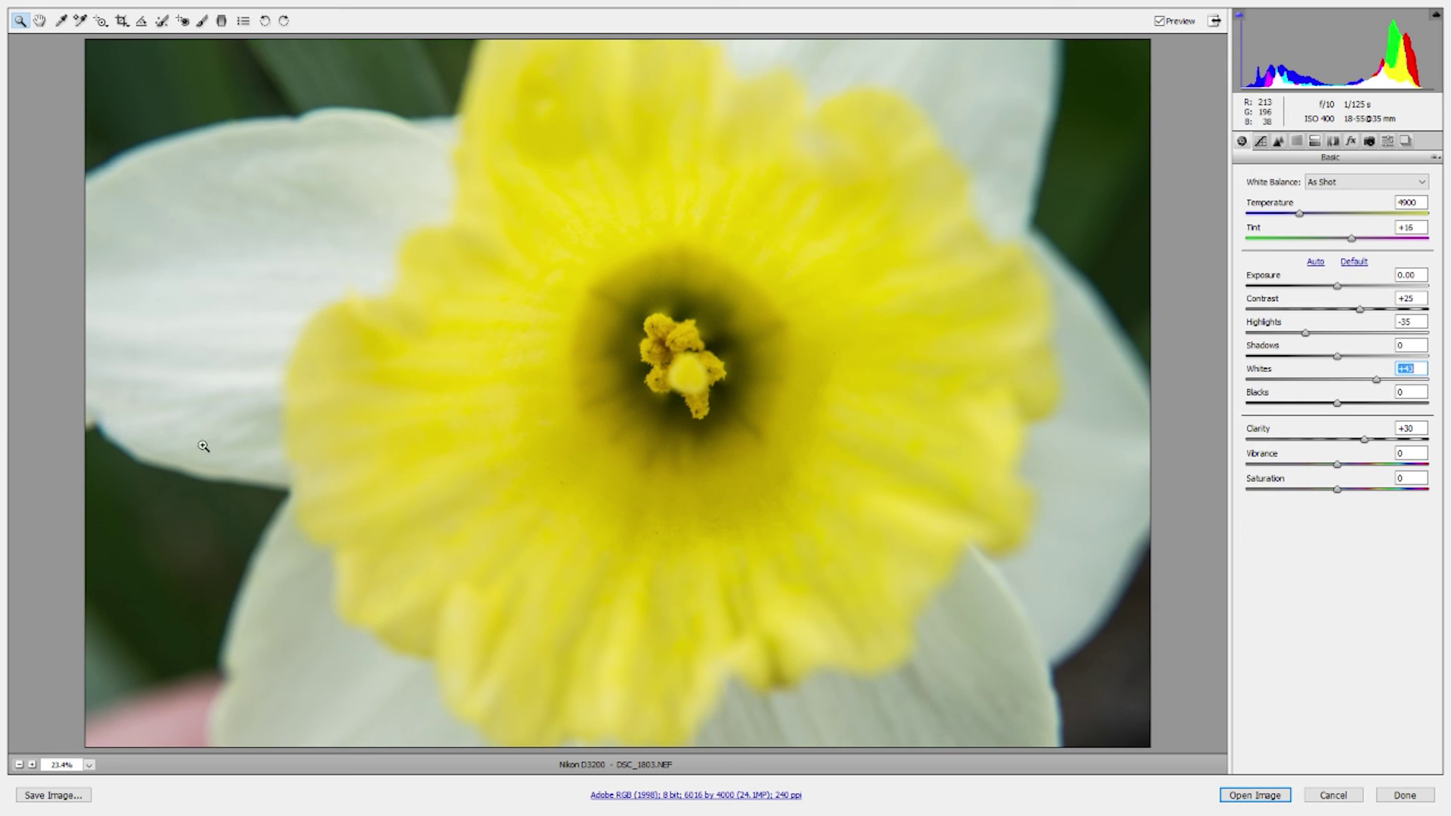
Refine the daffodil's tones by setting Shadows to -12, Highlights to -55 and Whites to about +35.
right_click(570, 208)
click(626, 129)
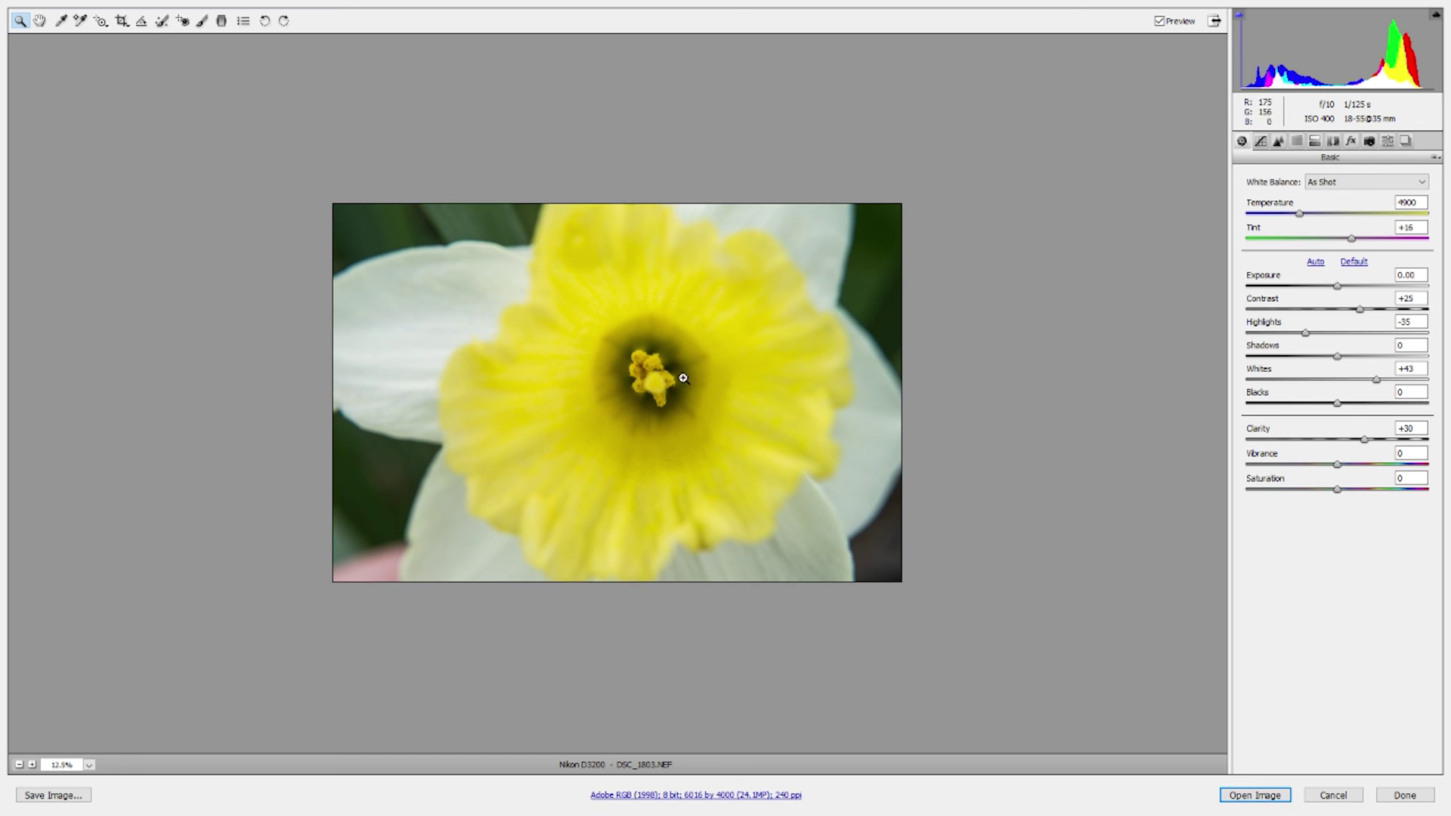
click(646, 386)
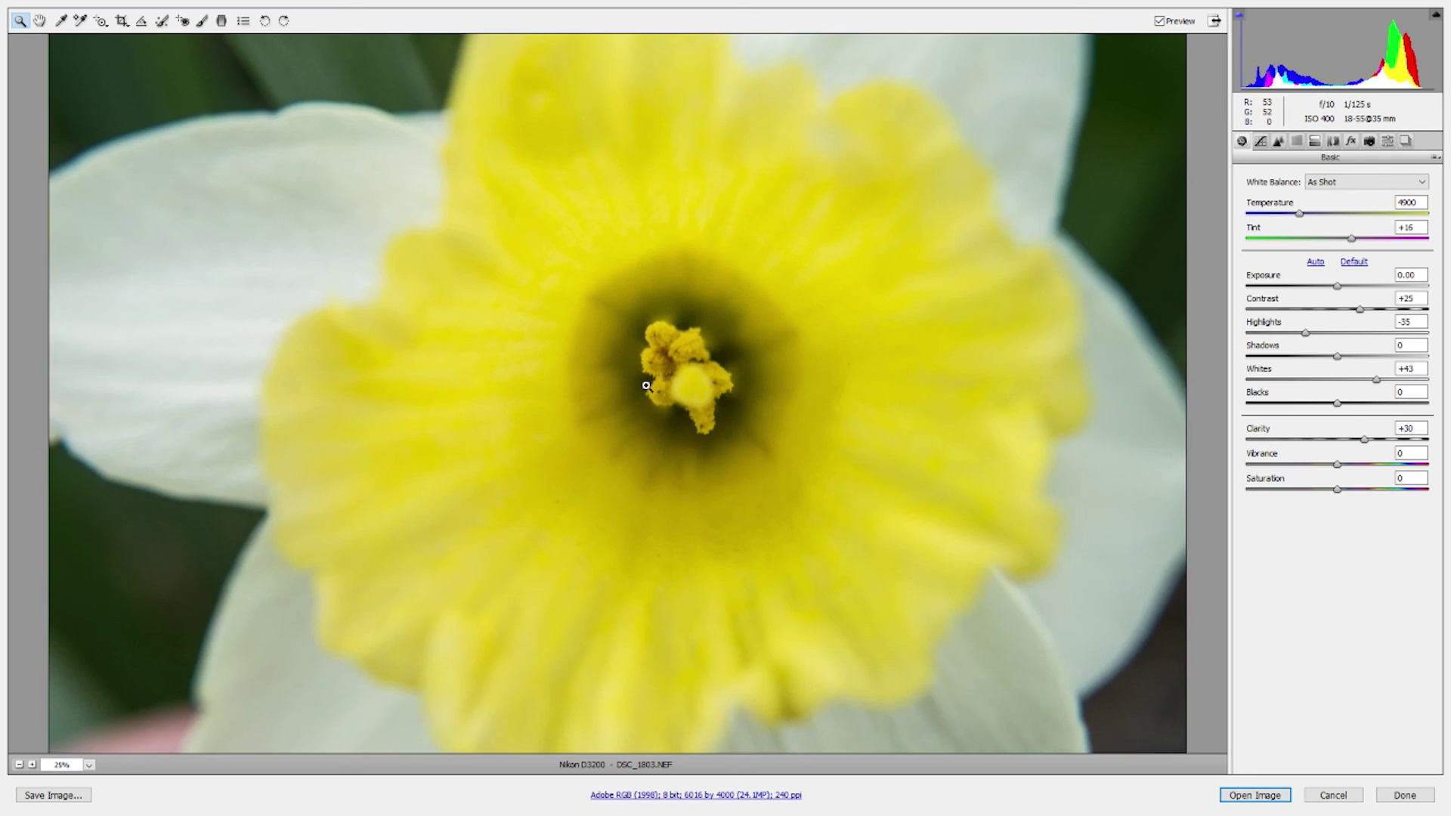
right_click(801, 366)
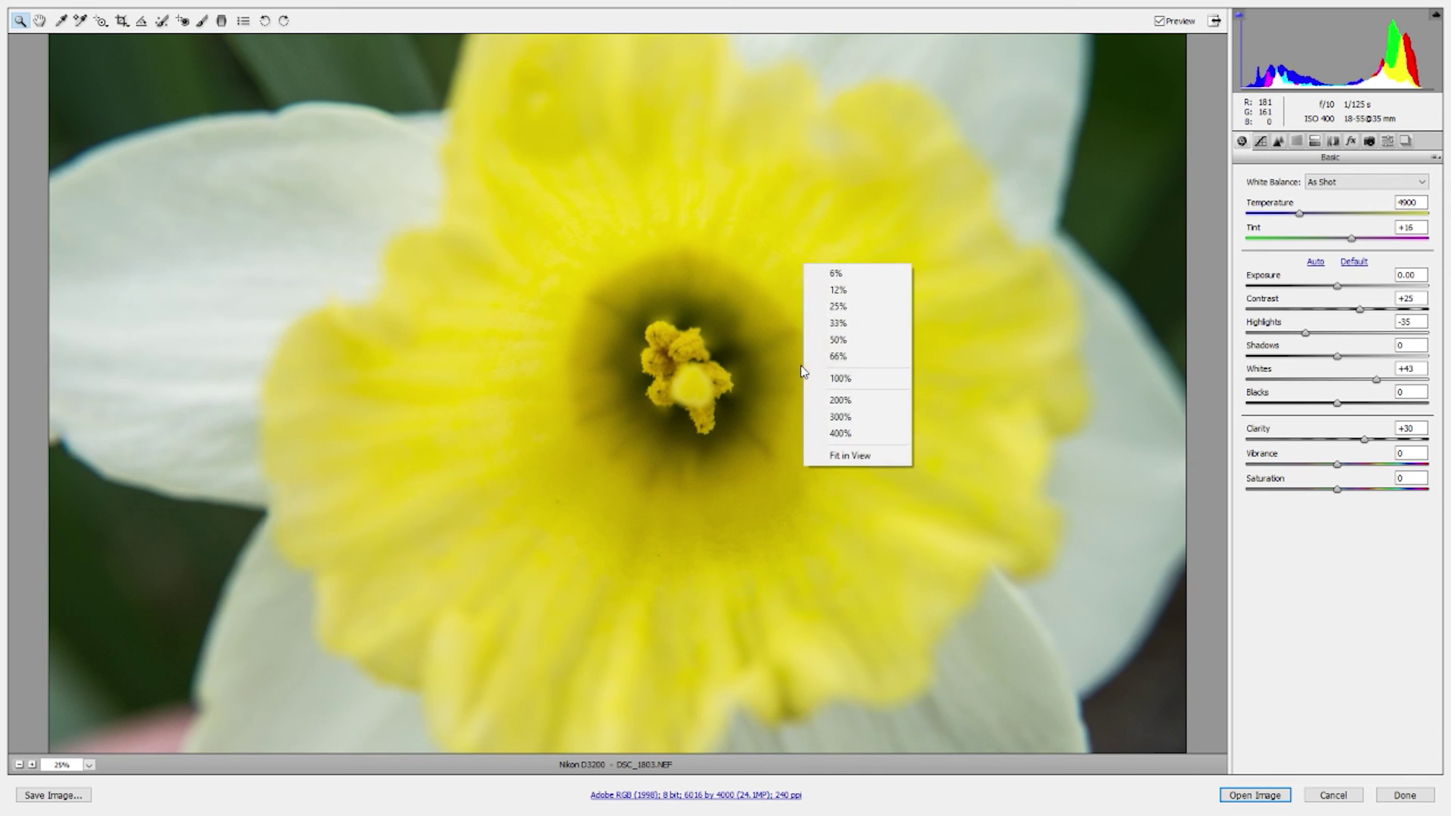
click(864, 292)
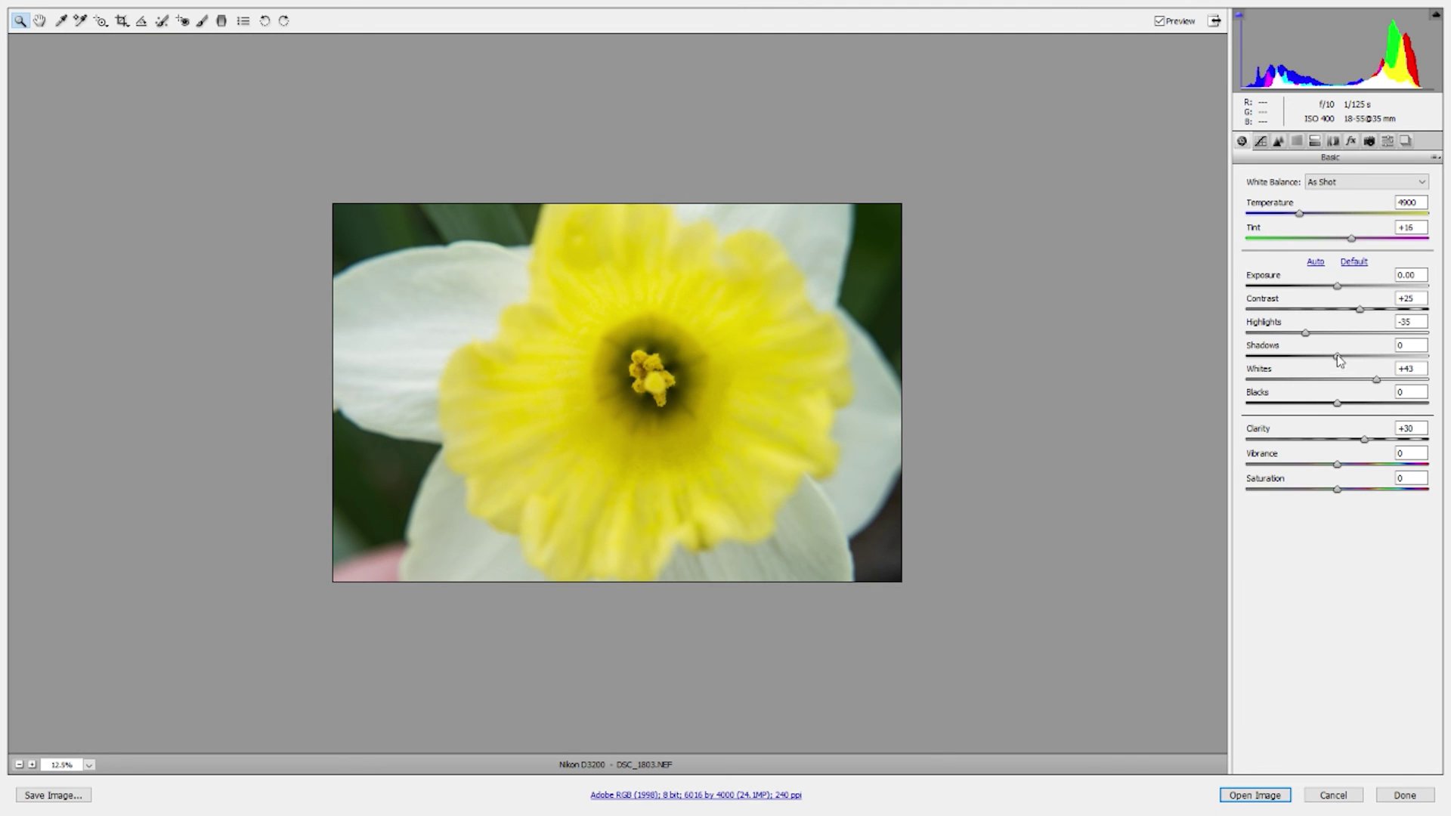
drag(1339, 359, 1330, 367)
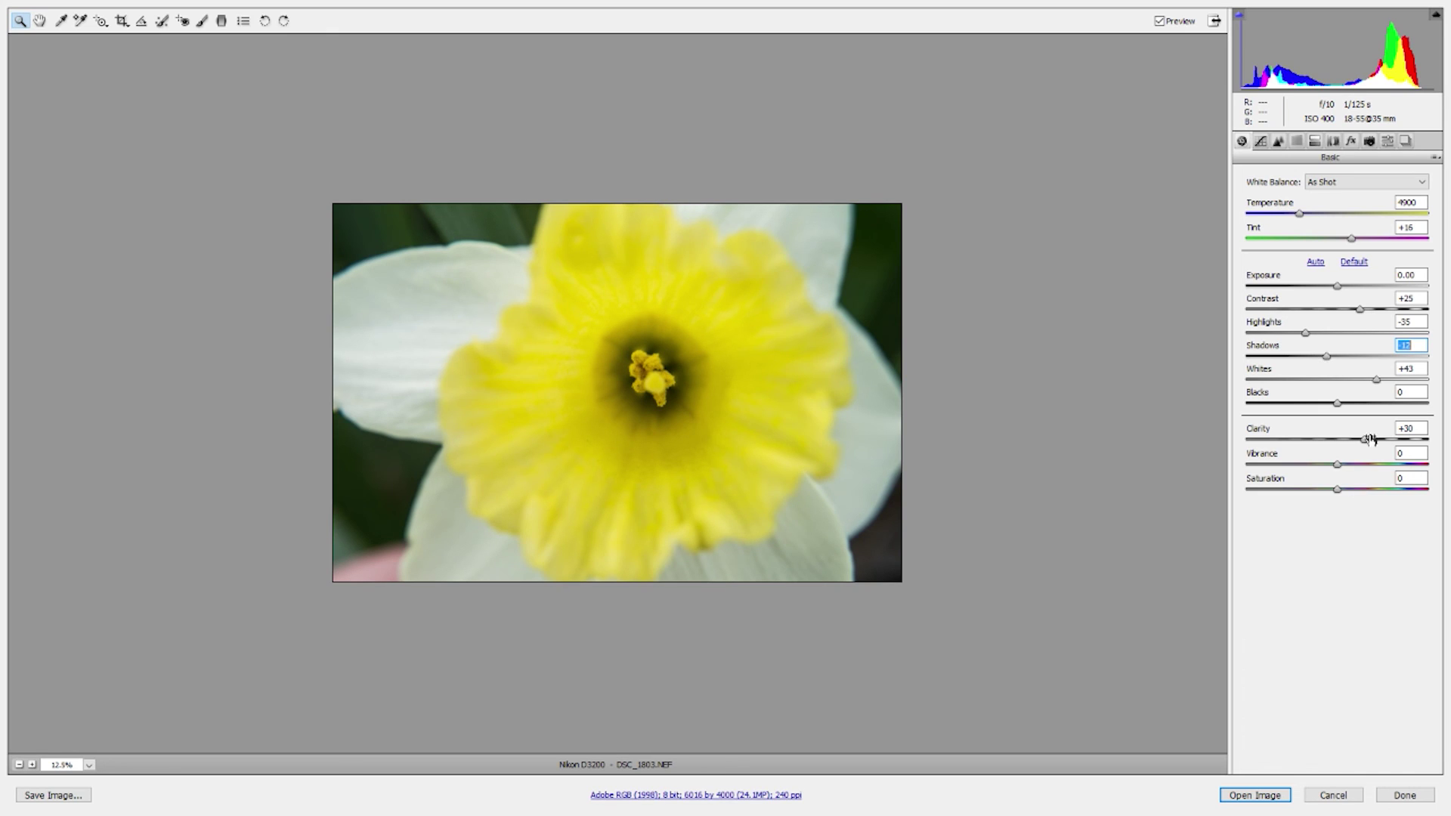
mouse_move(1305, 332)
mouse_down()
mouse_move(1279, 334)
mouse_move(1293, 337)
mouse_up()
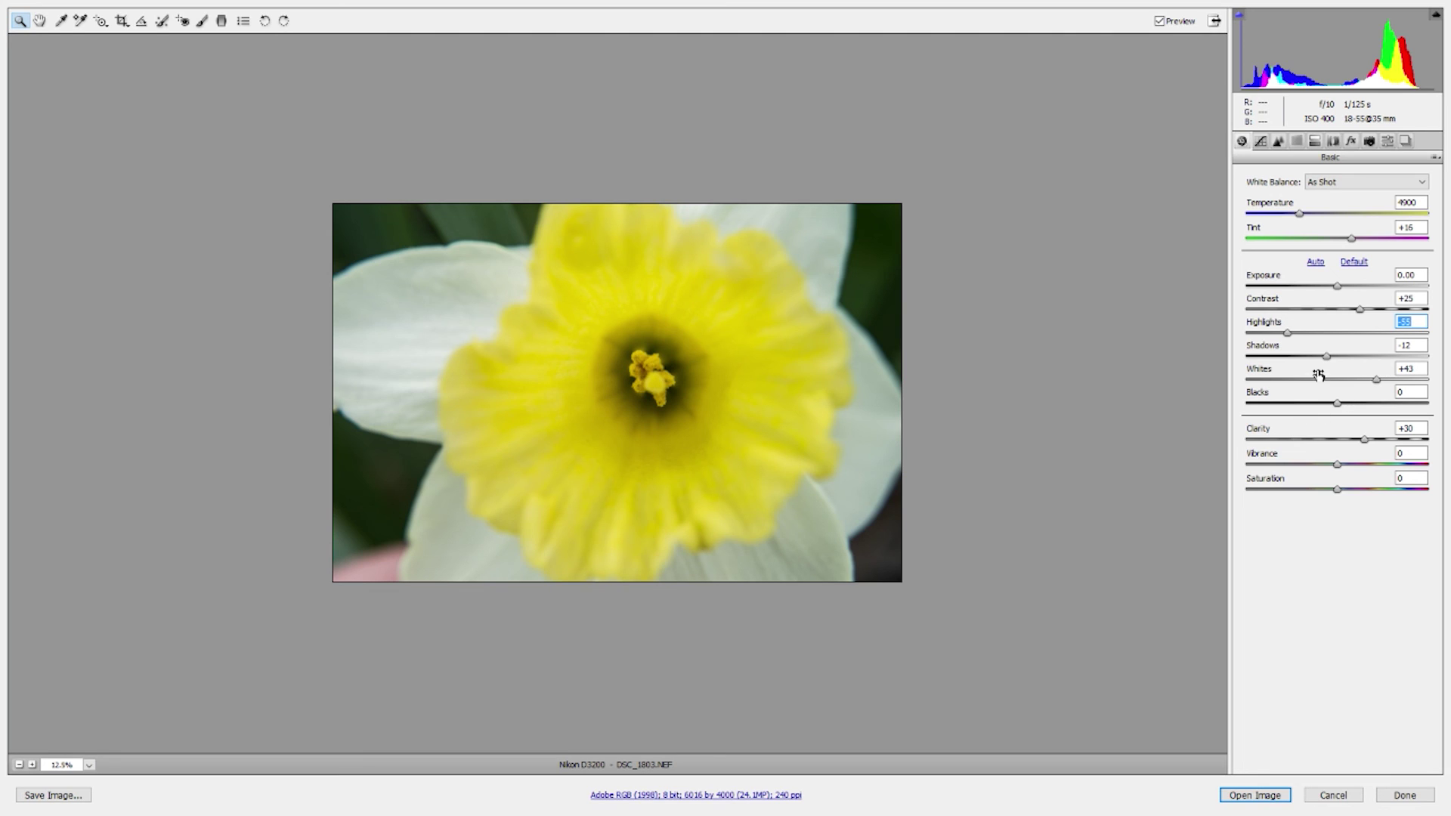
drag(1376, 379, 1367, 386)
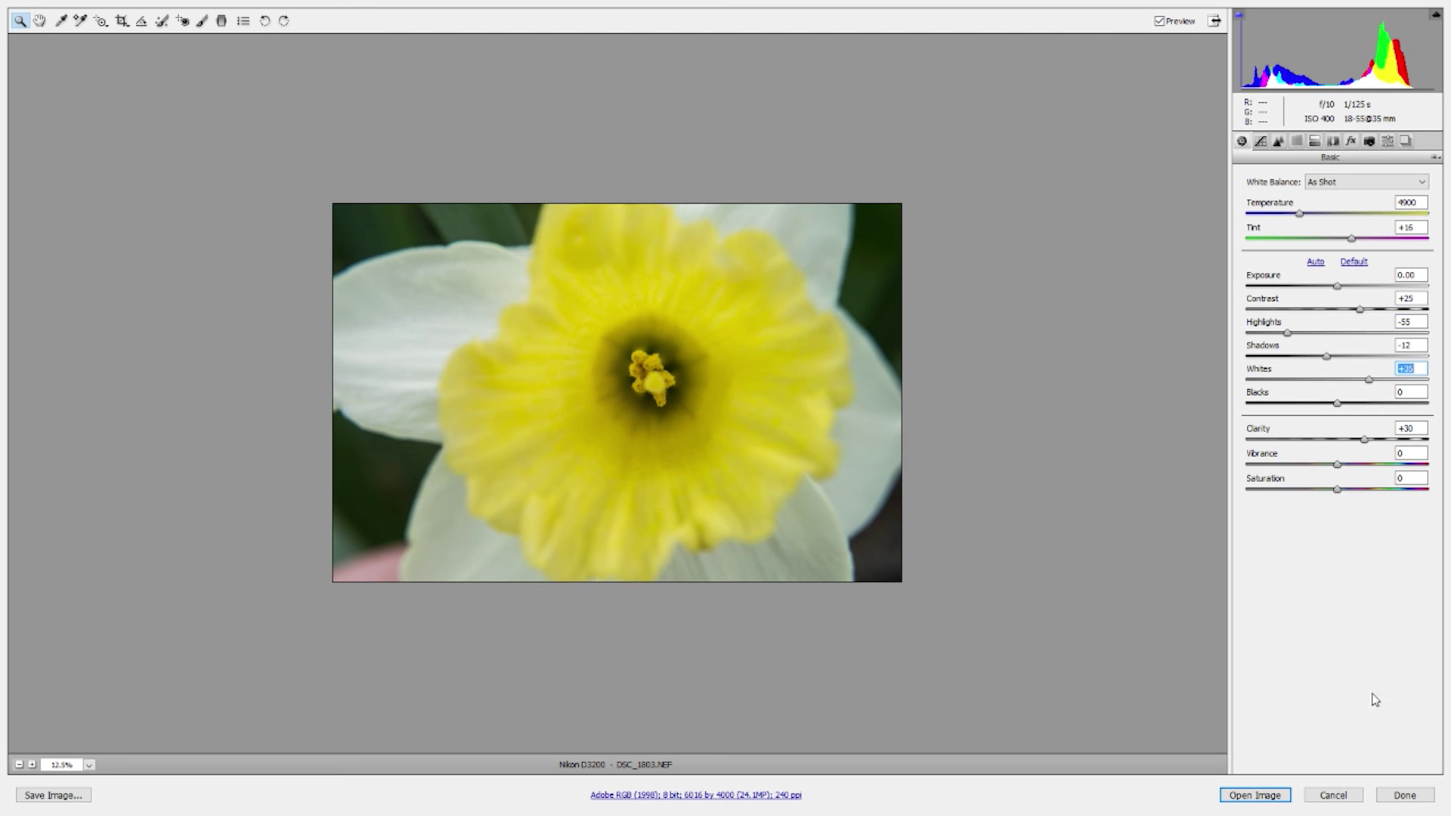
Open the adjusted photo in Photoshop and crop it at its original ratio to about 22.27 × 14.81 in, keeping its right edge.
click(1255, 795)
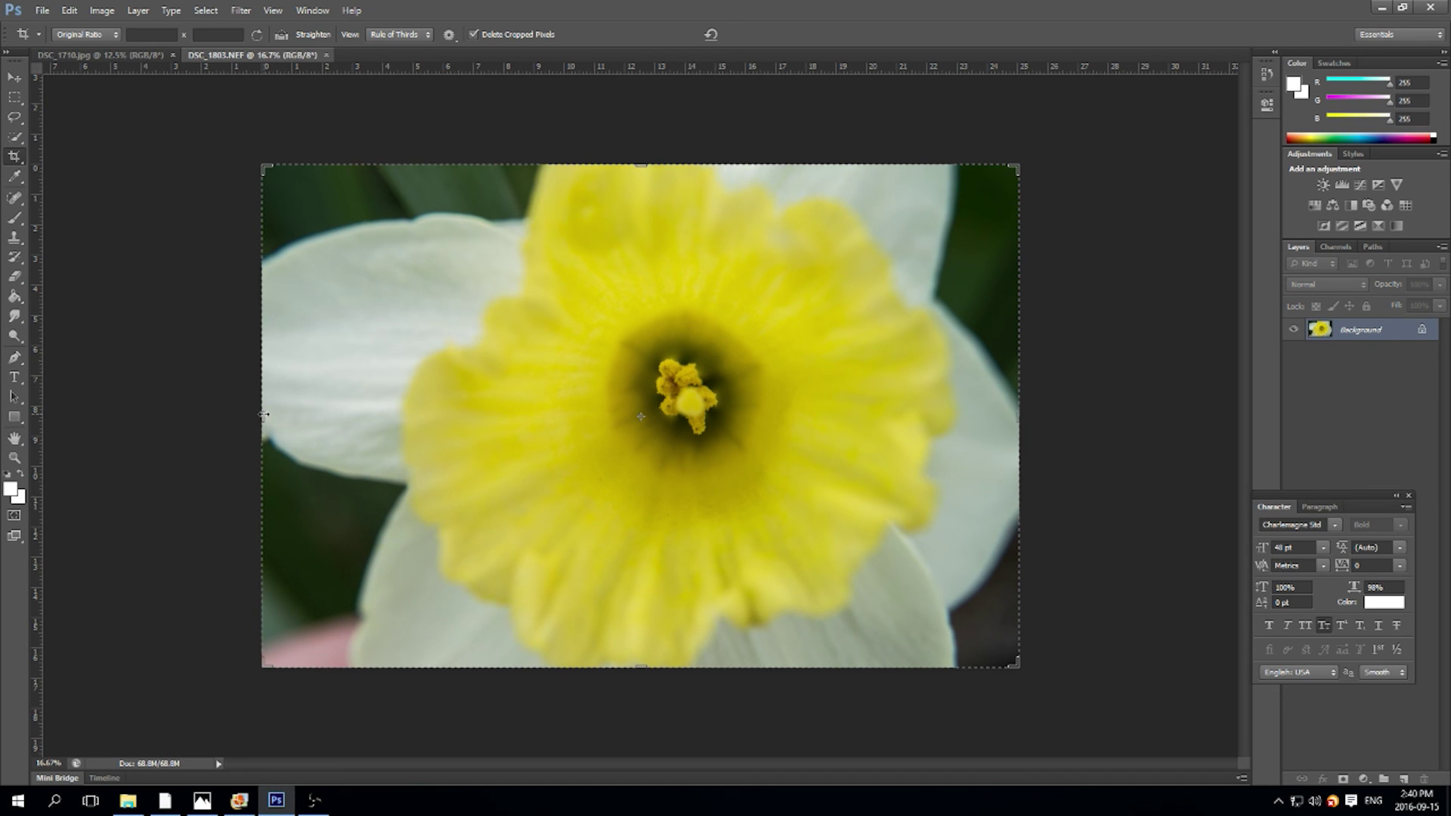
drag(264, 414, 306, 408)
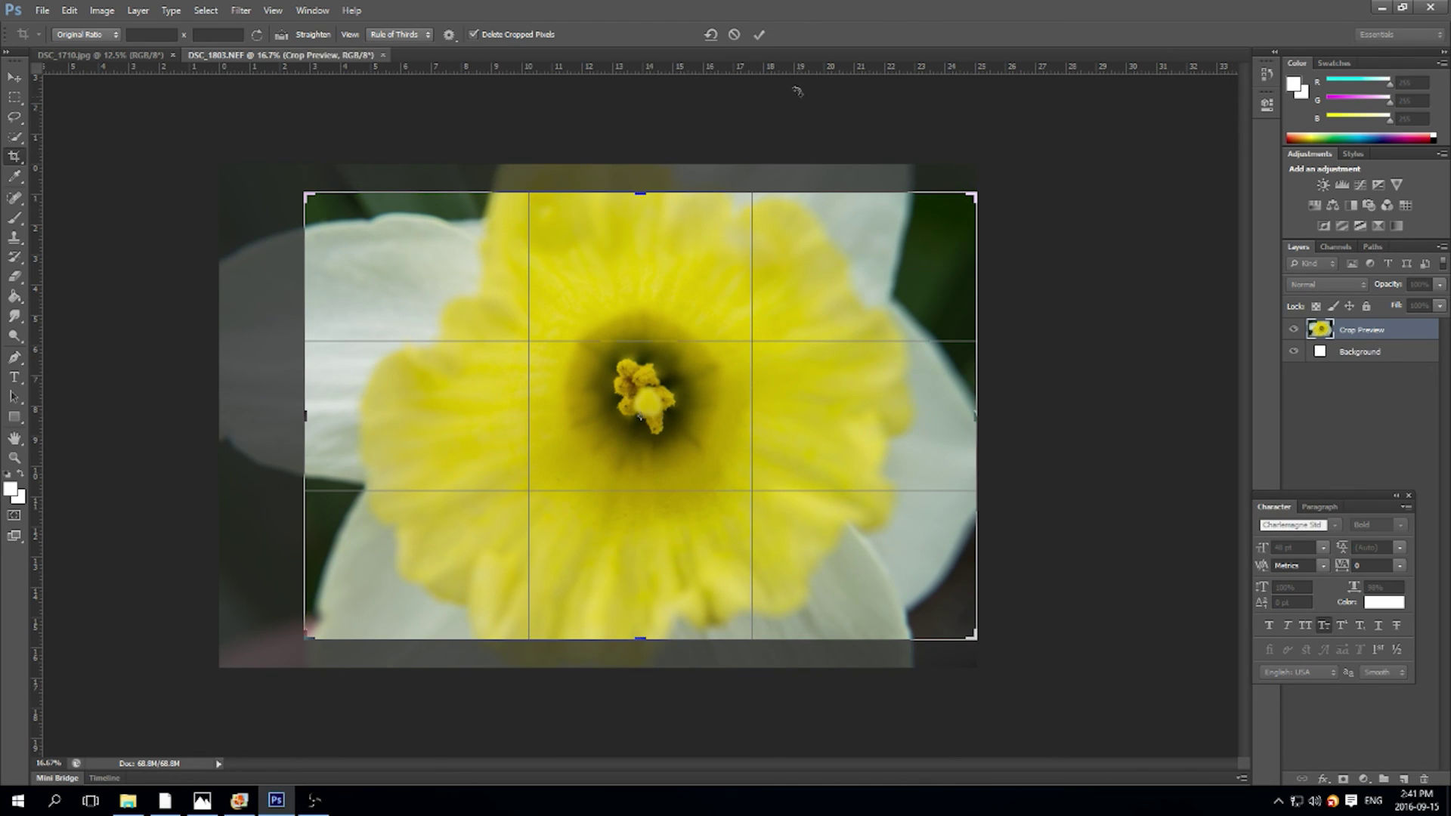
click(762, 36)
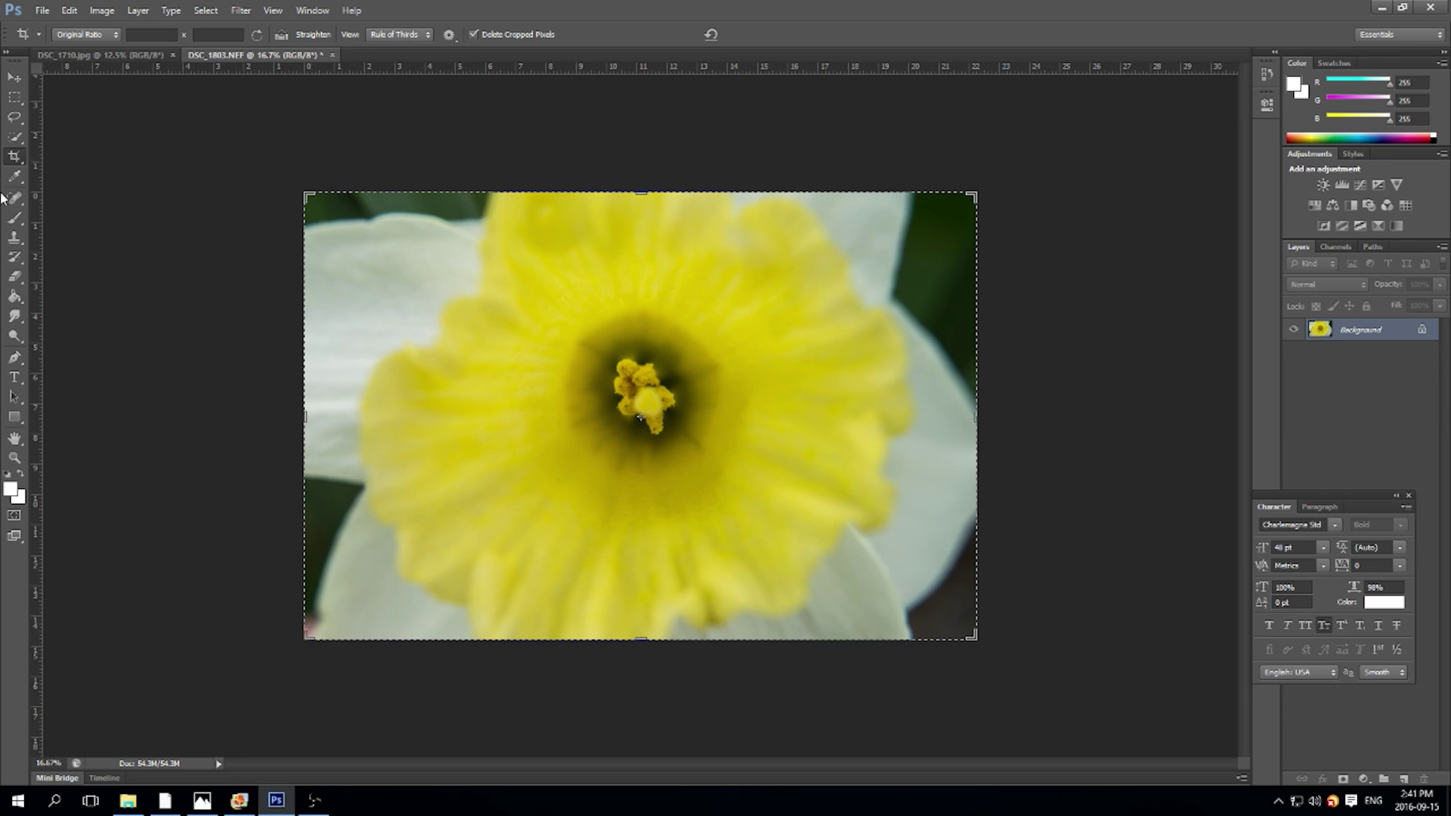
Resize the cropped image to 30 percent of its width and height with proportions constrained.
click(75, 13)
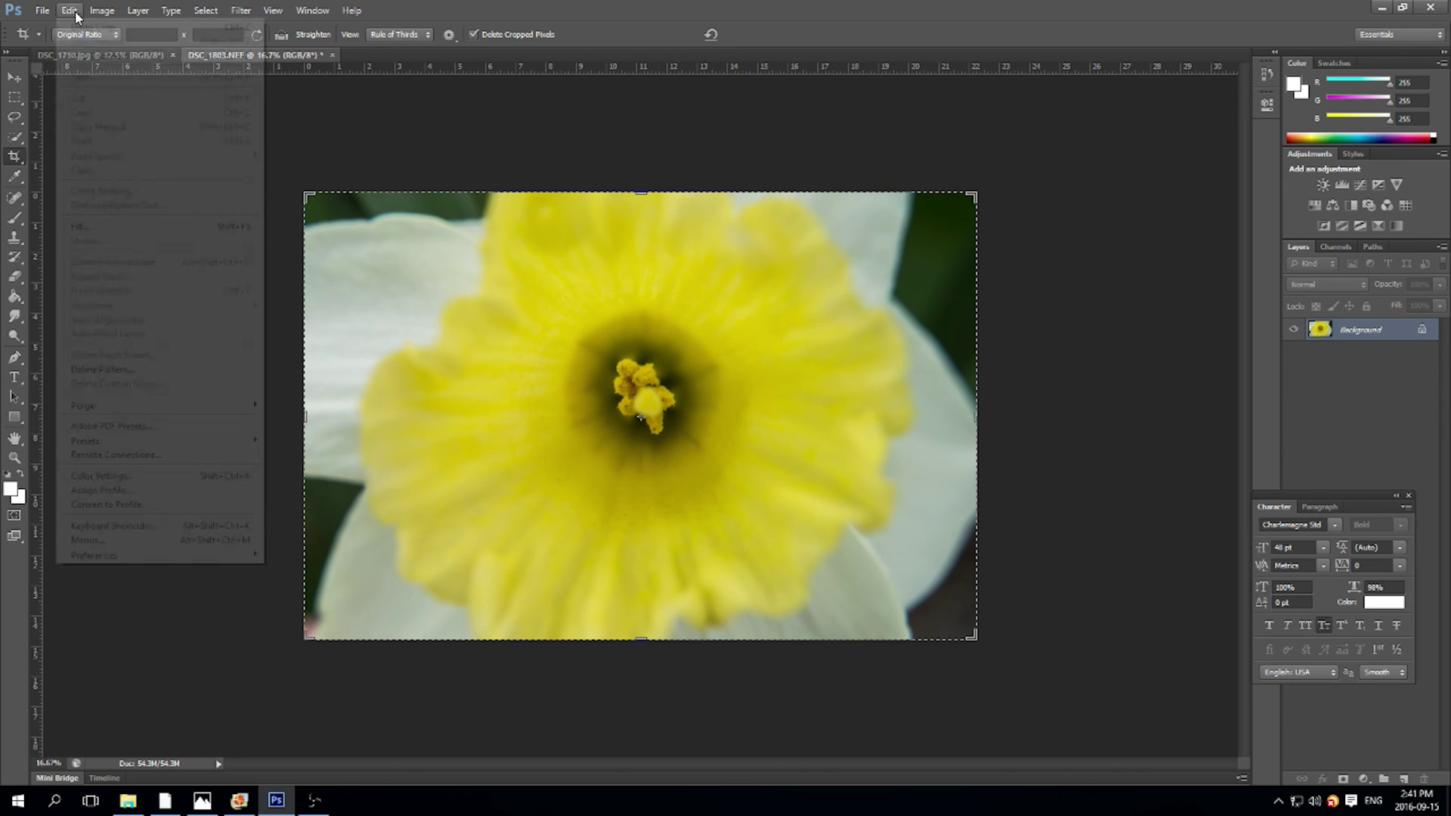
mouse_move(102, 10)
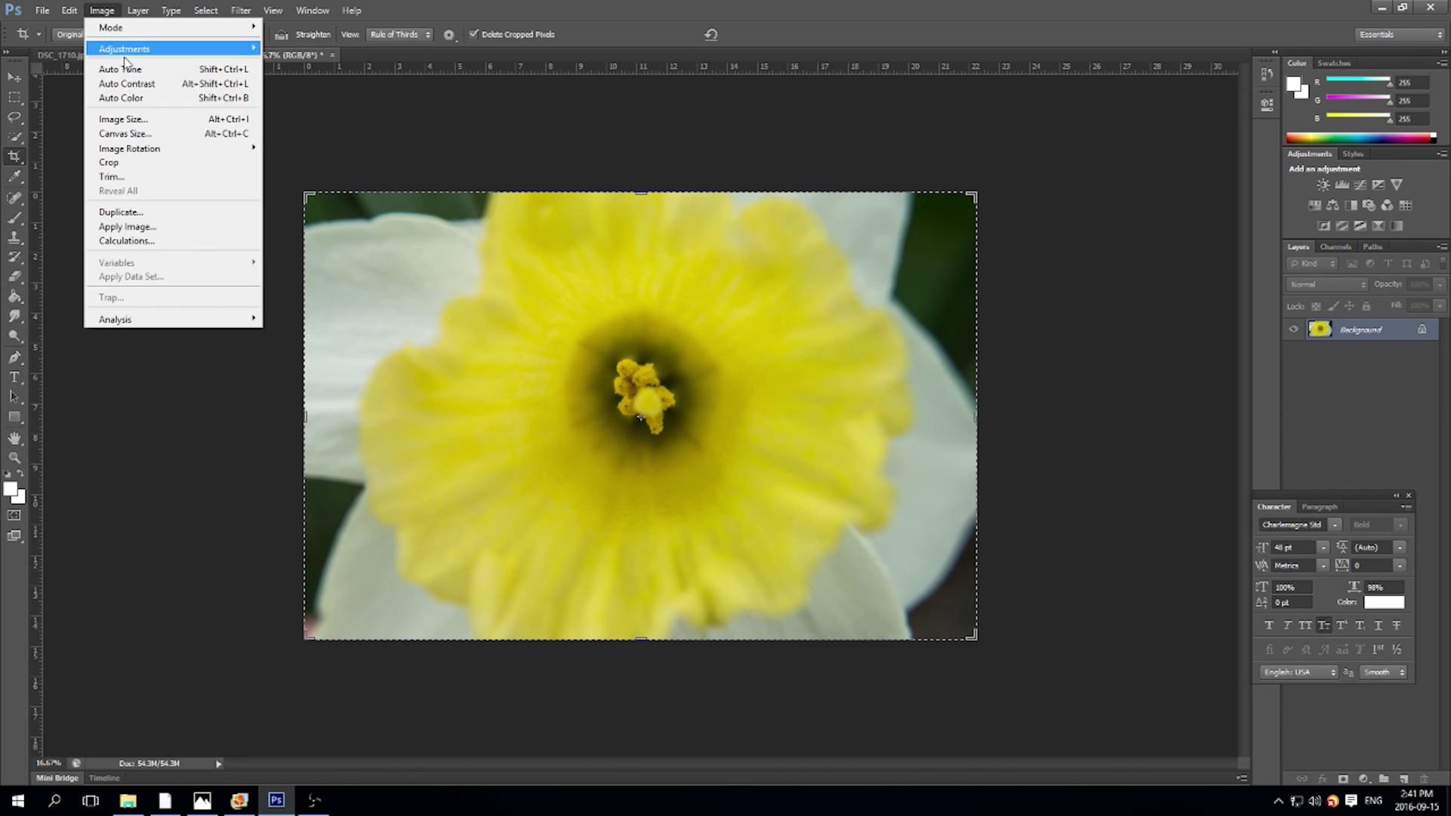
click(137, 119)
click(735, 225)
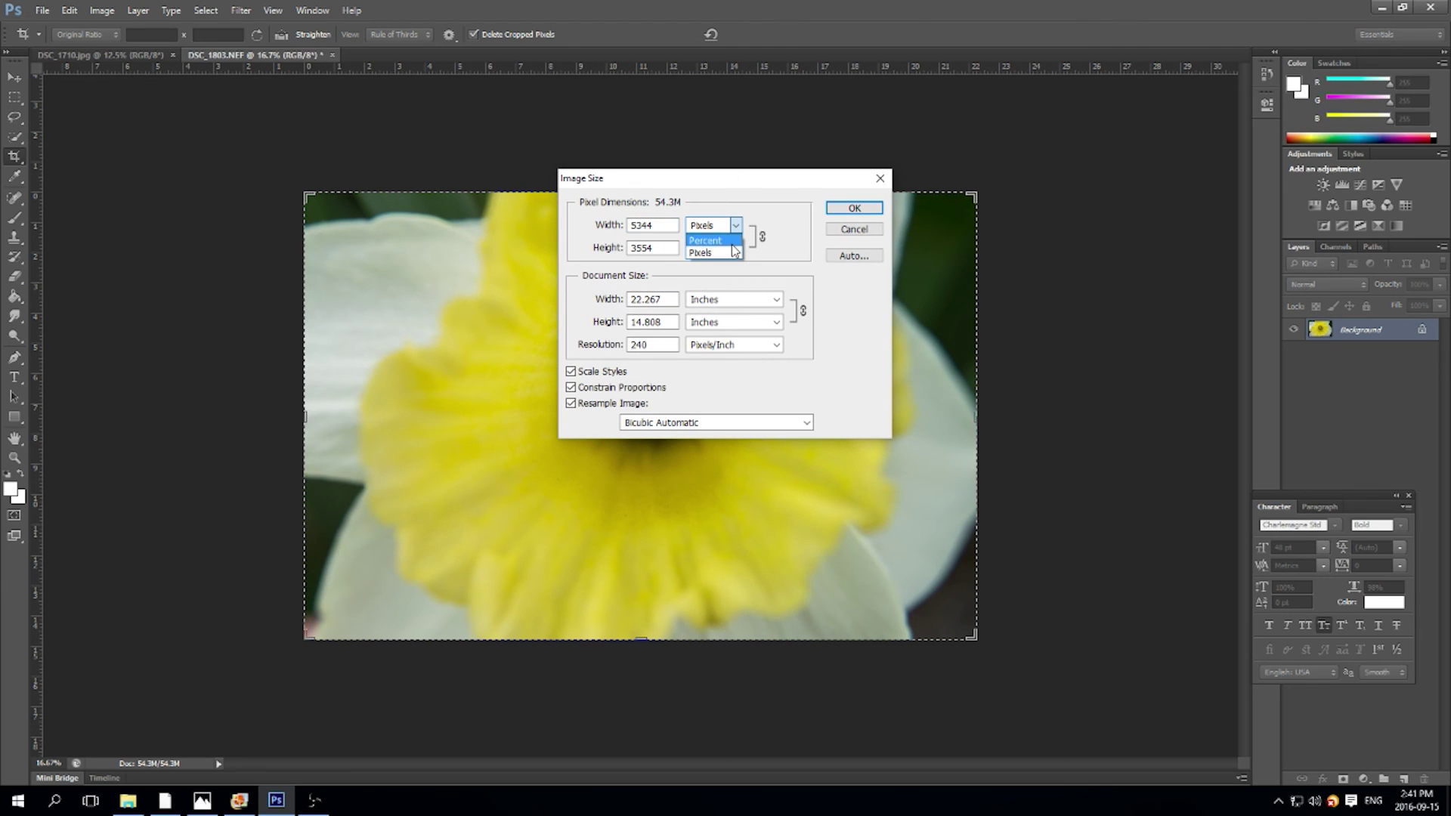
click(716, 241)
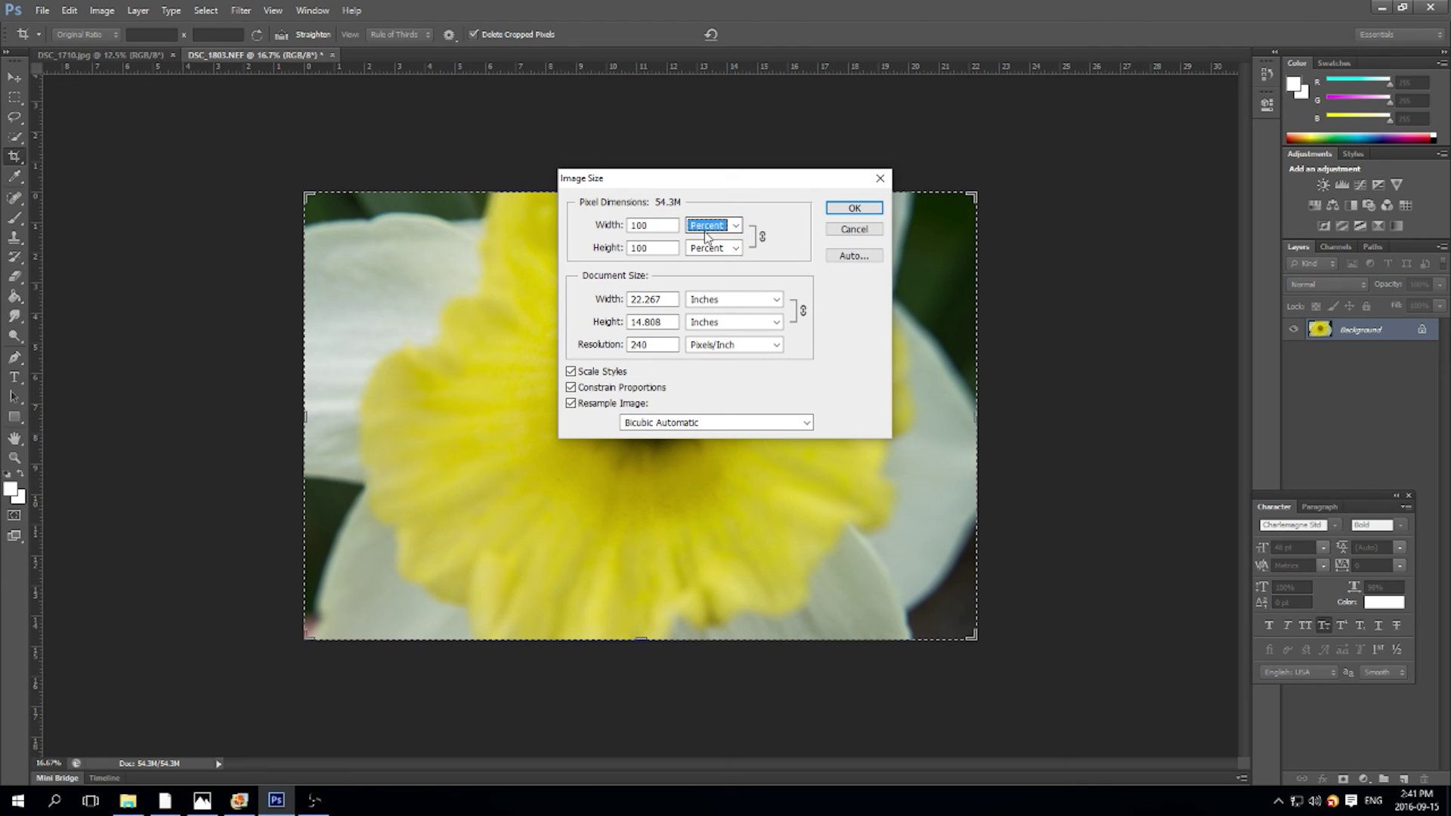
double_click(646, 225)
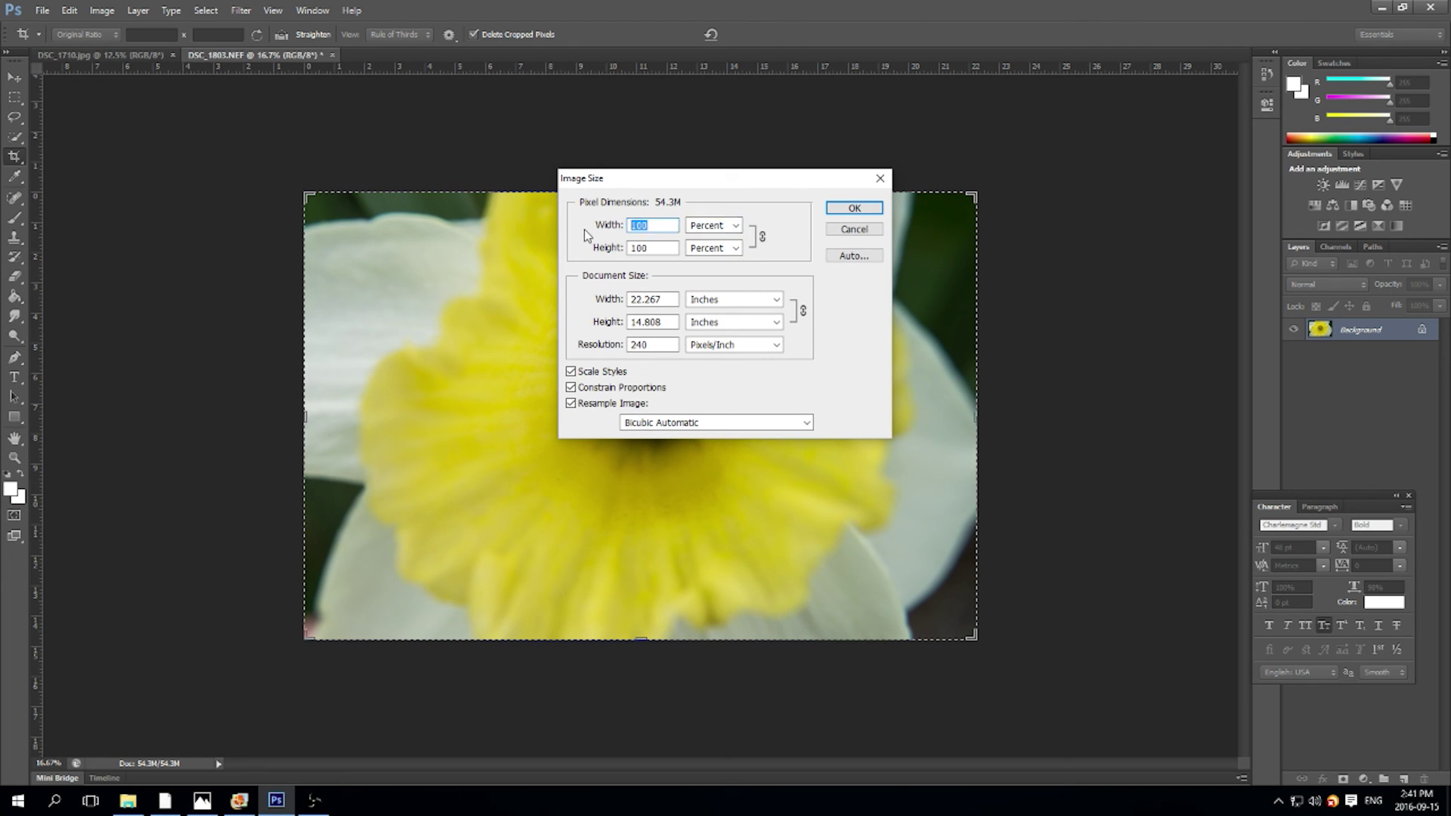
text(30)
click(854, 207)
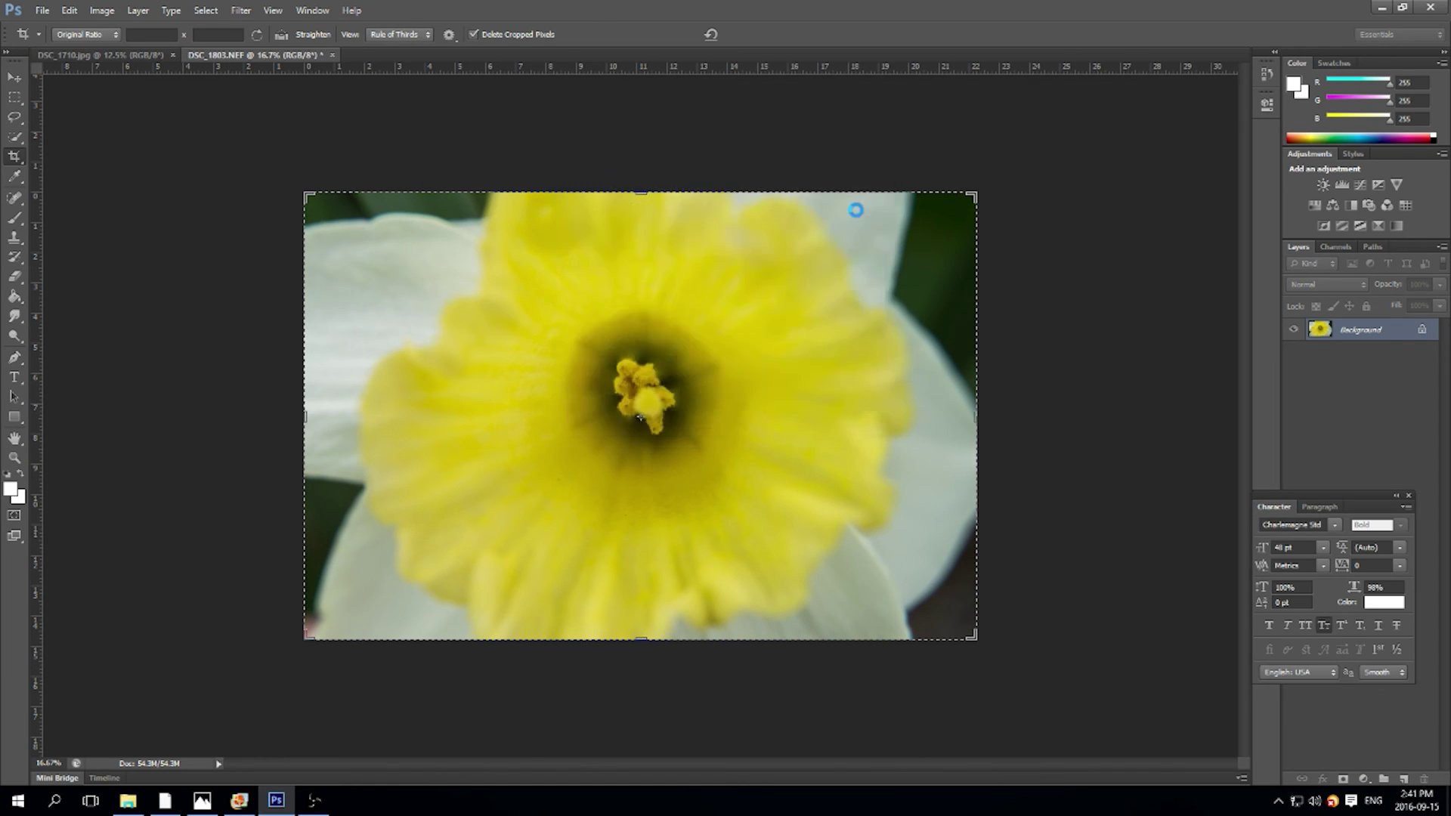
Save the image as DSC_1803.jpg in New folder, in JPEG format with Maximum quality 12 and Baseline ("Standard").
click(41, 11)
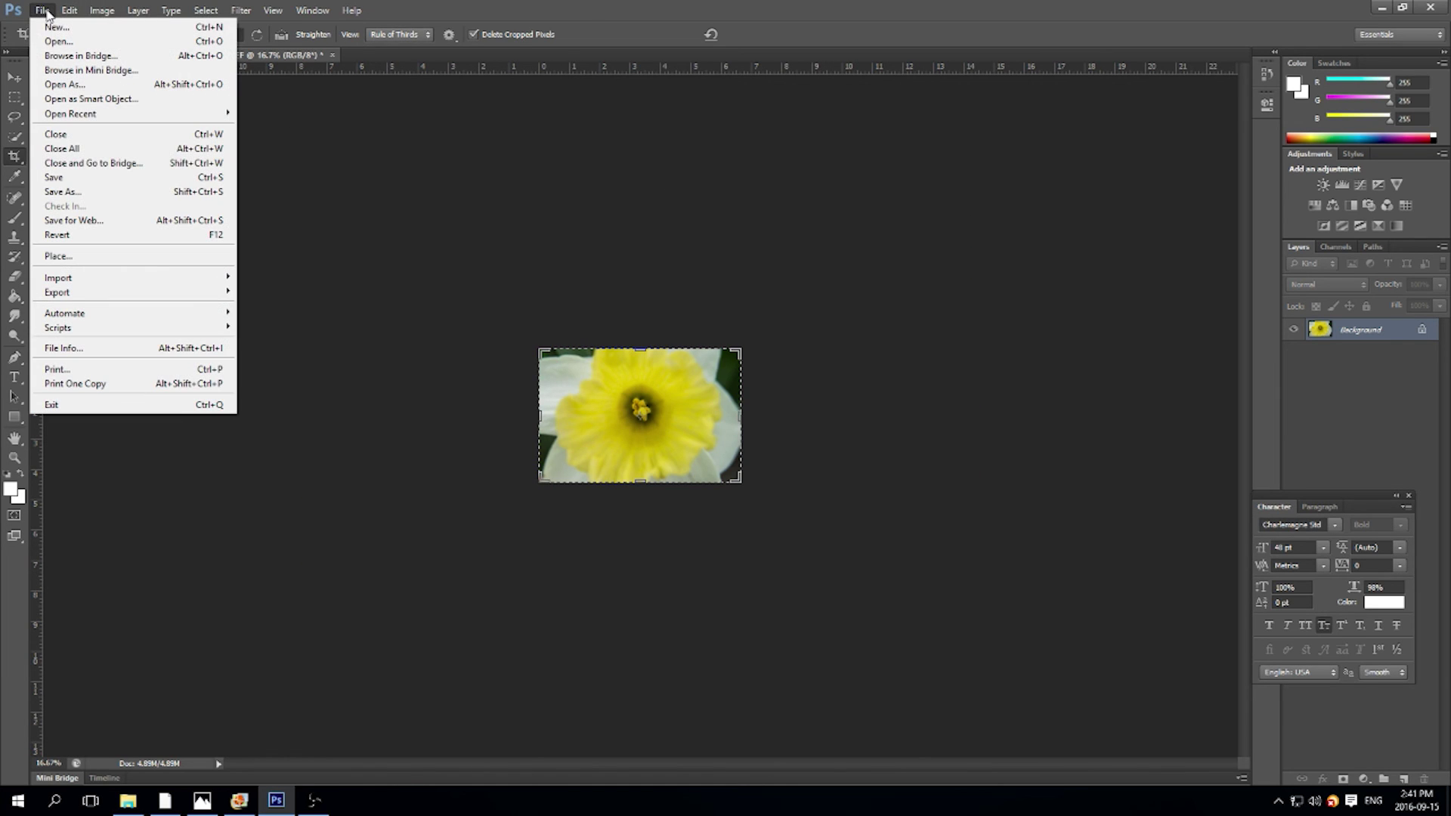
click(94, 192)
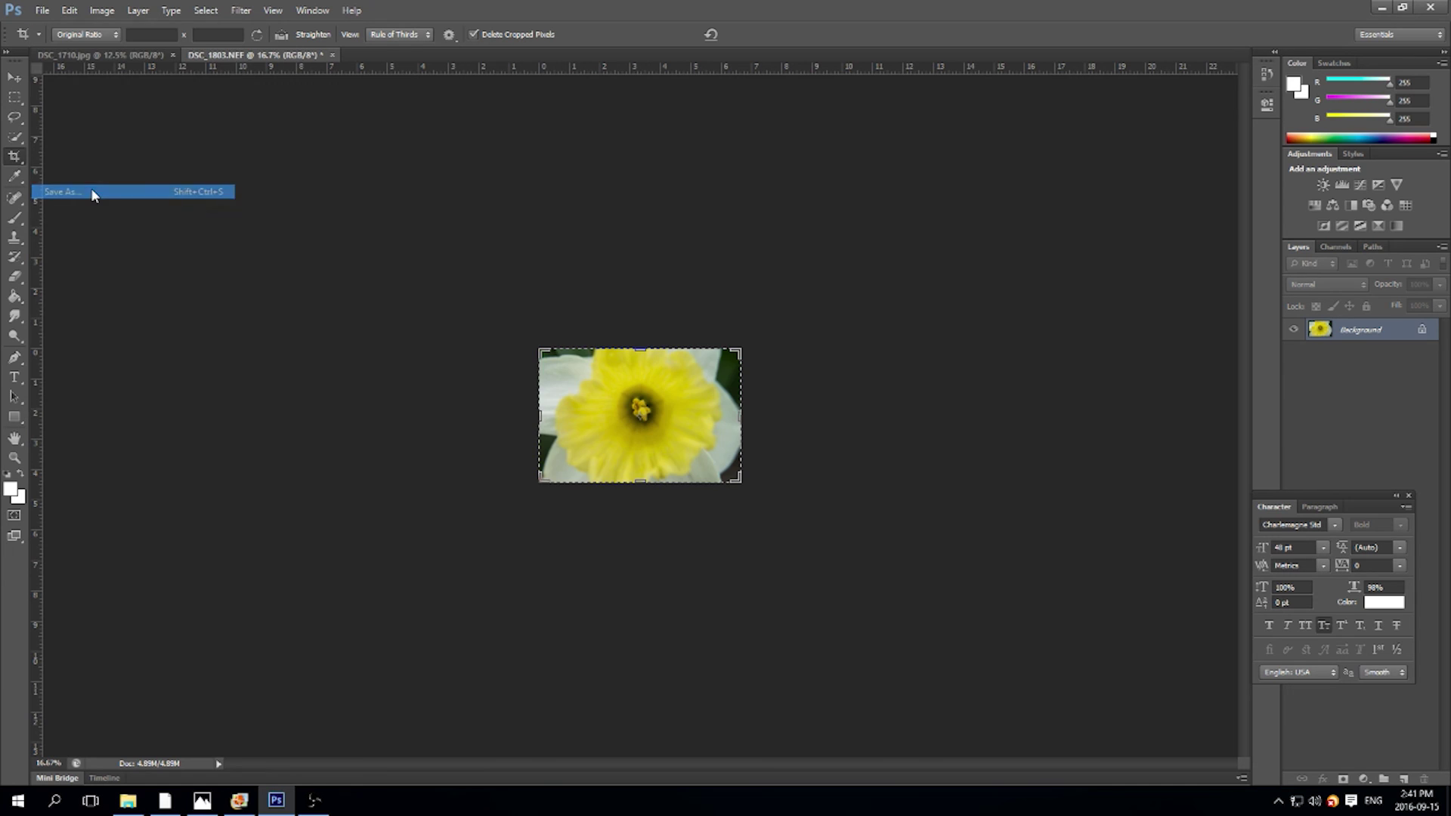
click(909, 375)
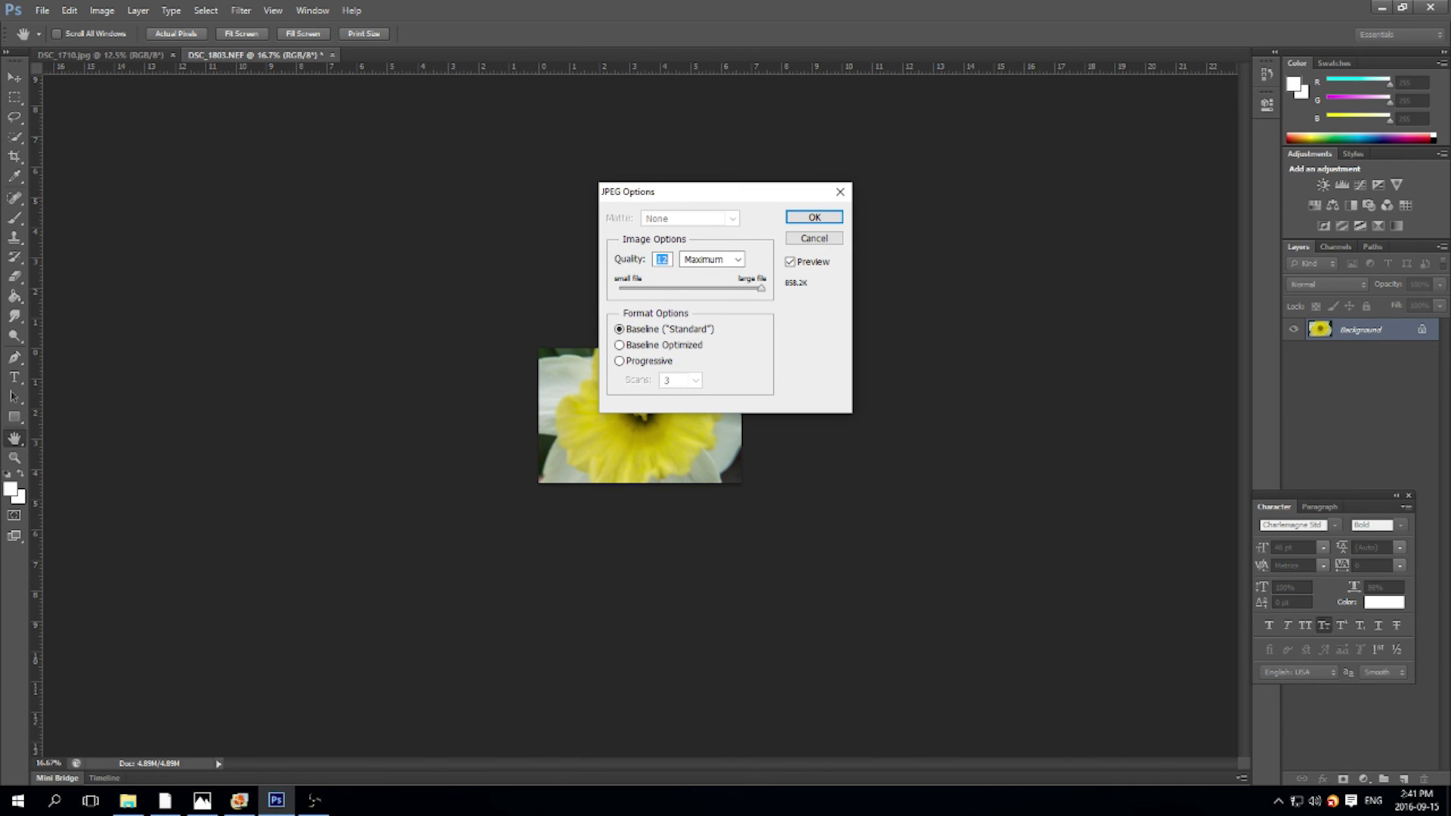
click(814, 218)
key(c)
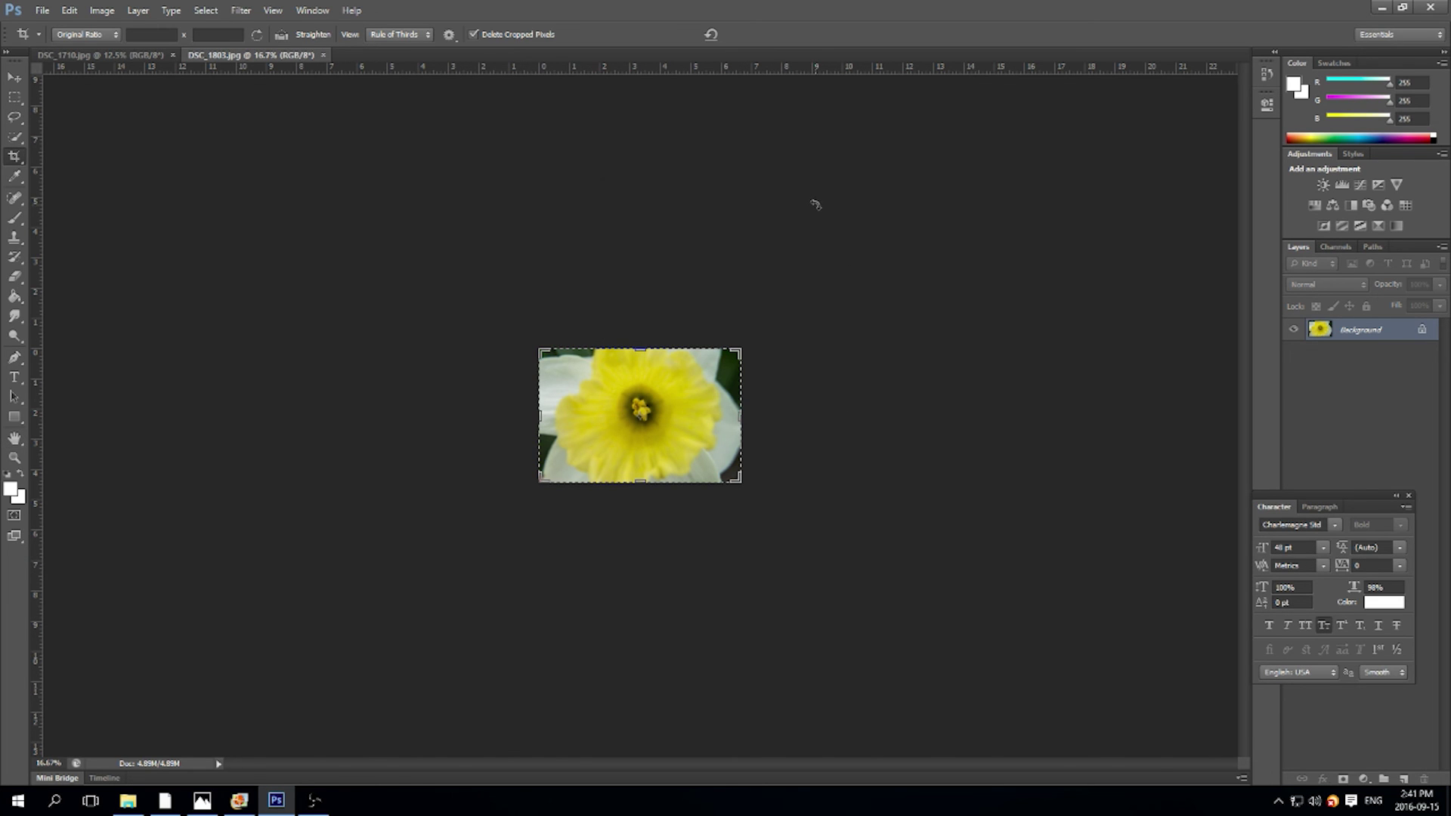
Open the raw photo DSC_1804 from New folder for adjustment in Camera Raw.
click(46, 11)
click(58, 41)
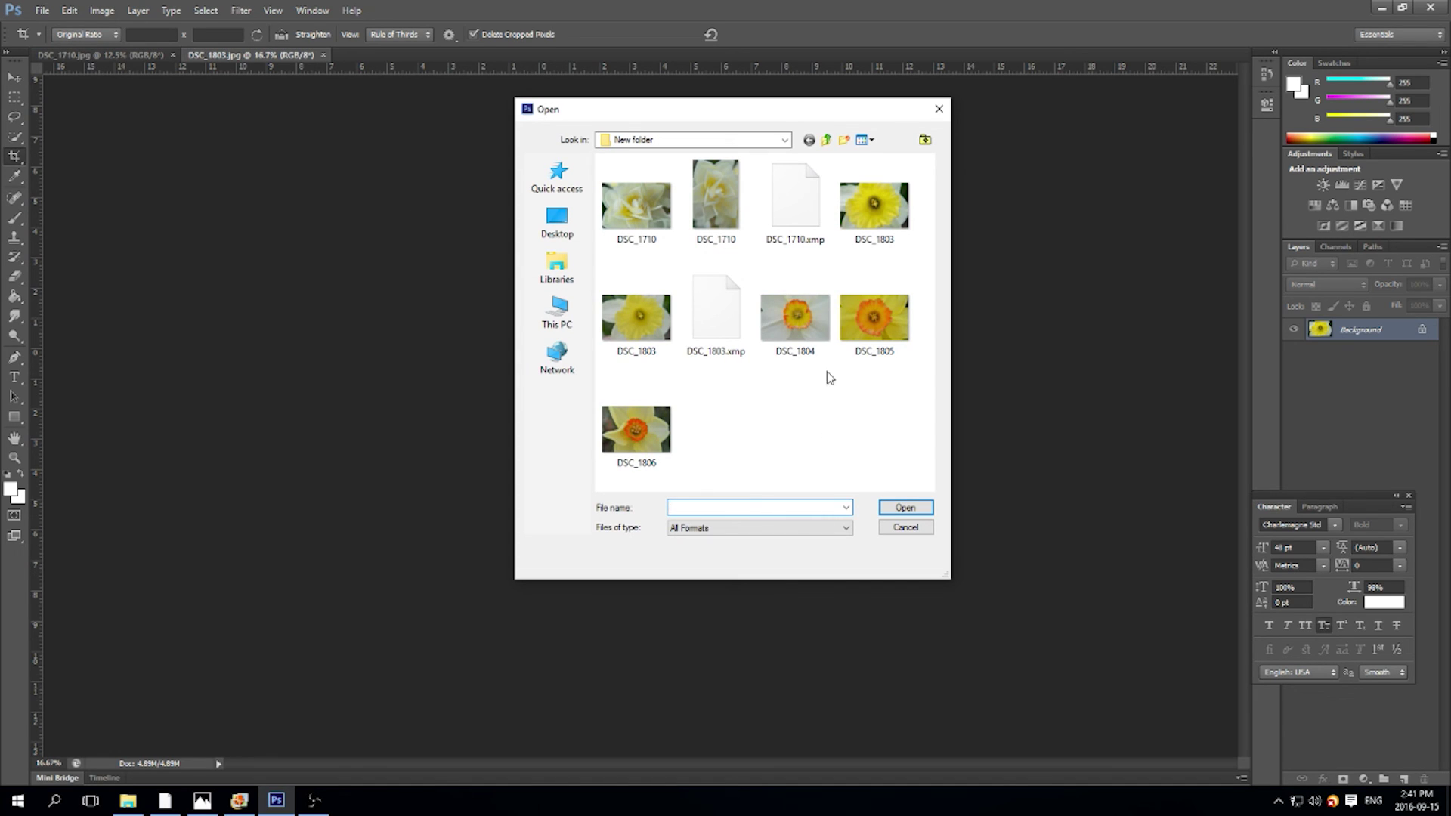
click(815, 318)
click(906, 508)
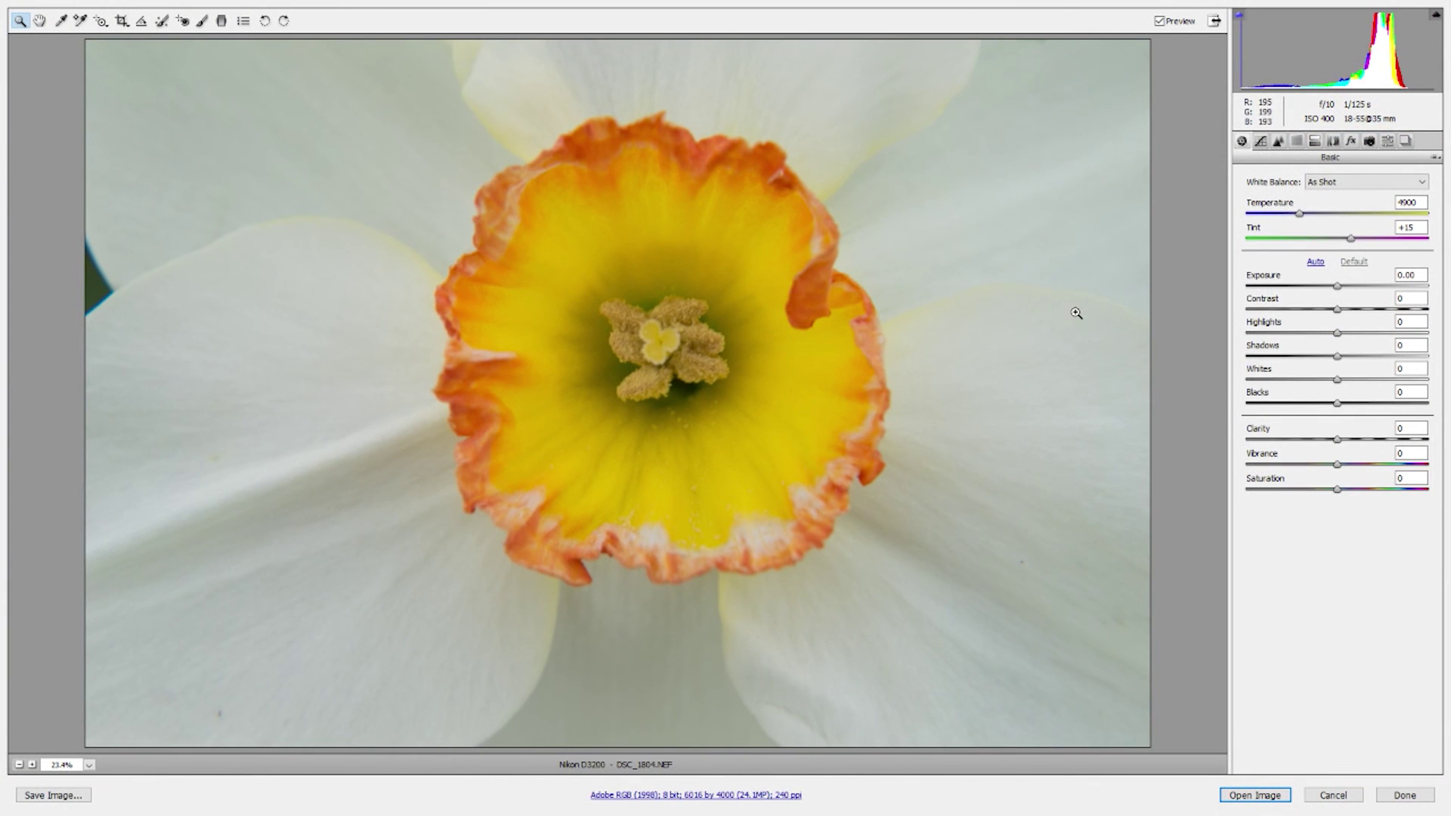
Set the white daffodil photo's Contrast to +15, Clarity to +38, Highlights to -58 and Whites to +33.
drag(1339, 314, 1352, 313)
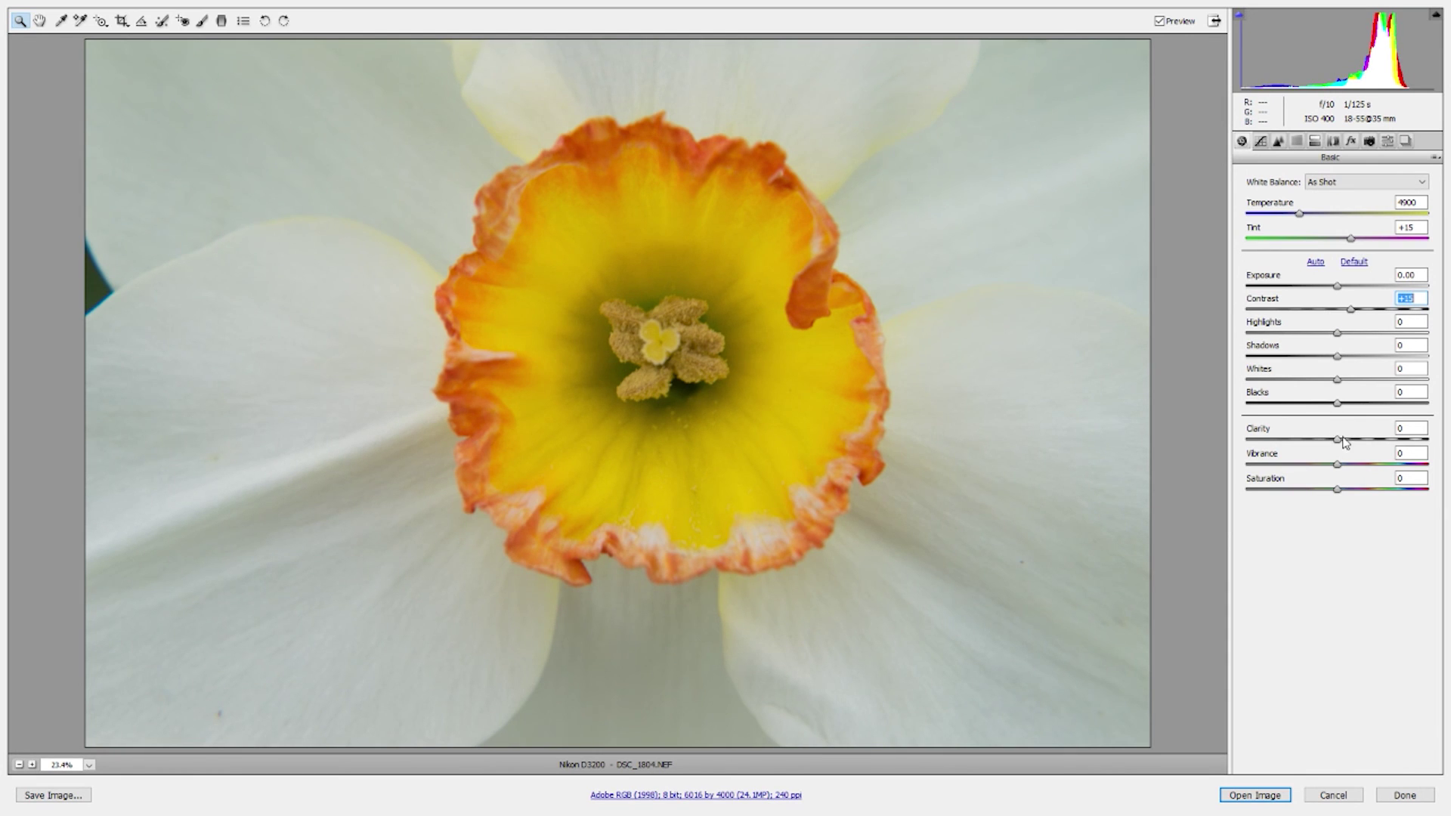
drag(1339, 440, 1373, 442)
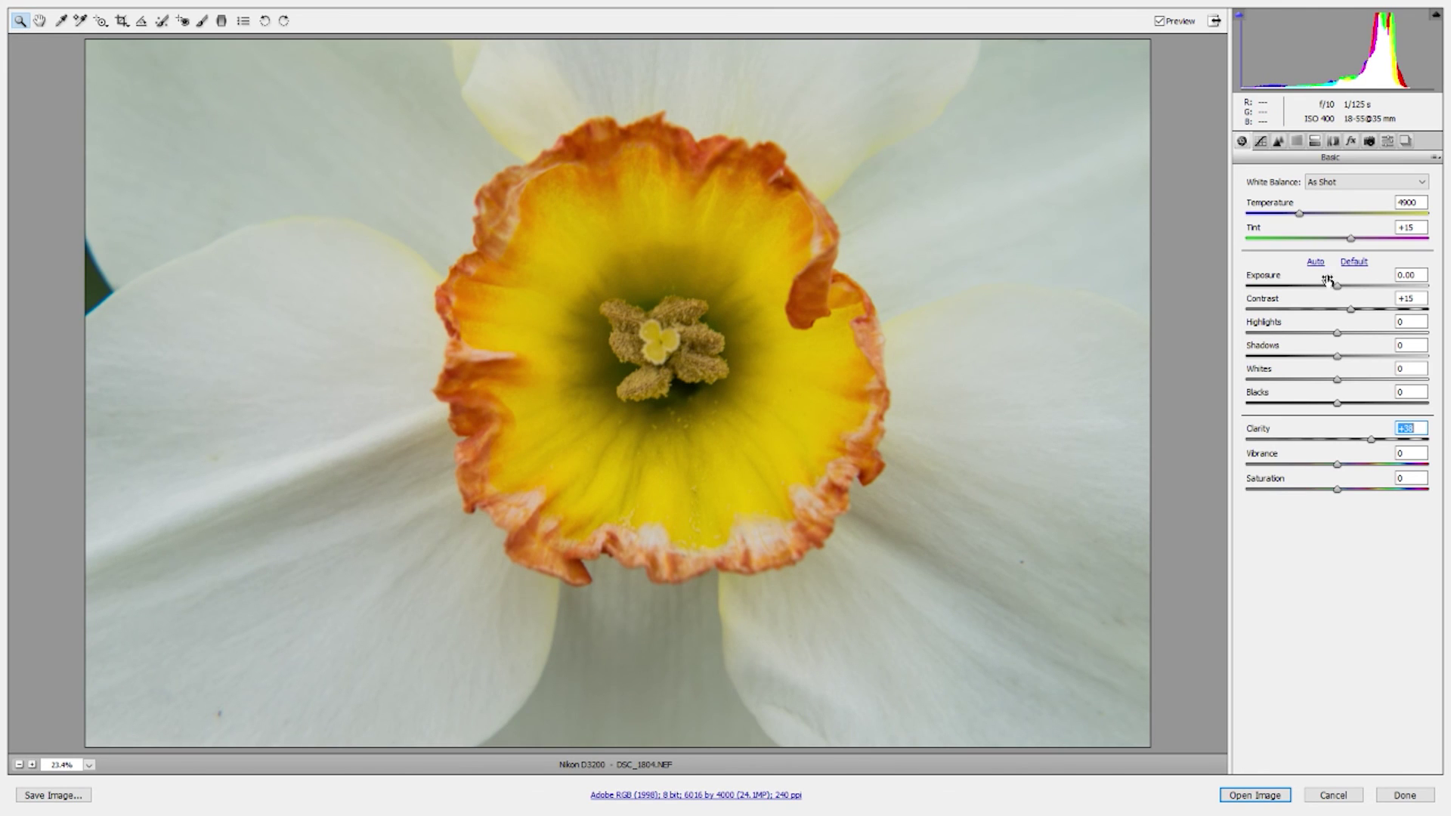
drag(1339, 338, 1287, 348)
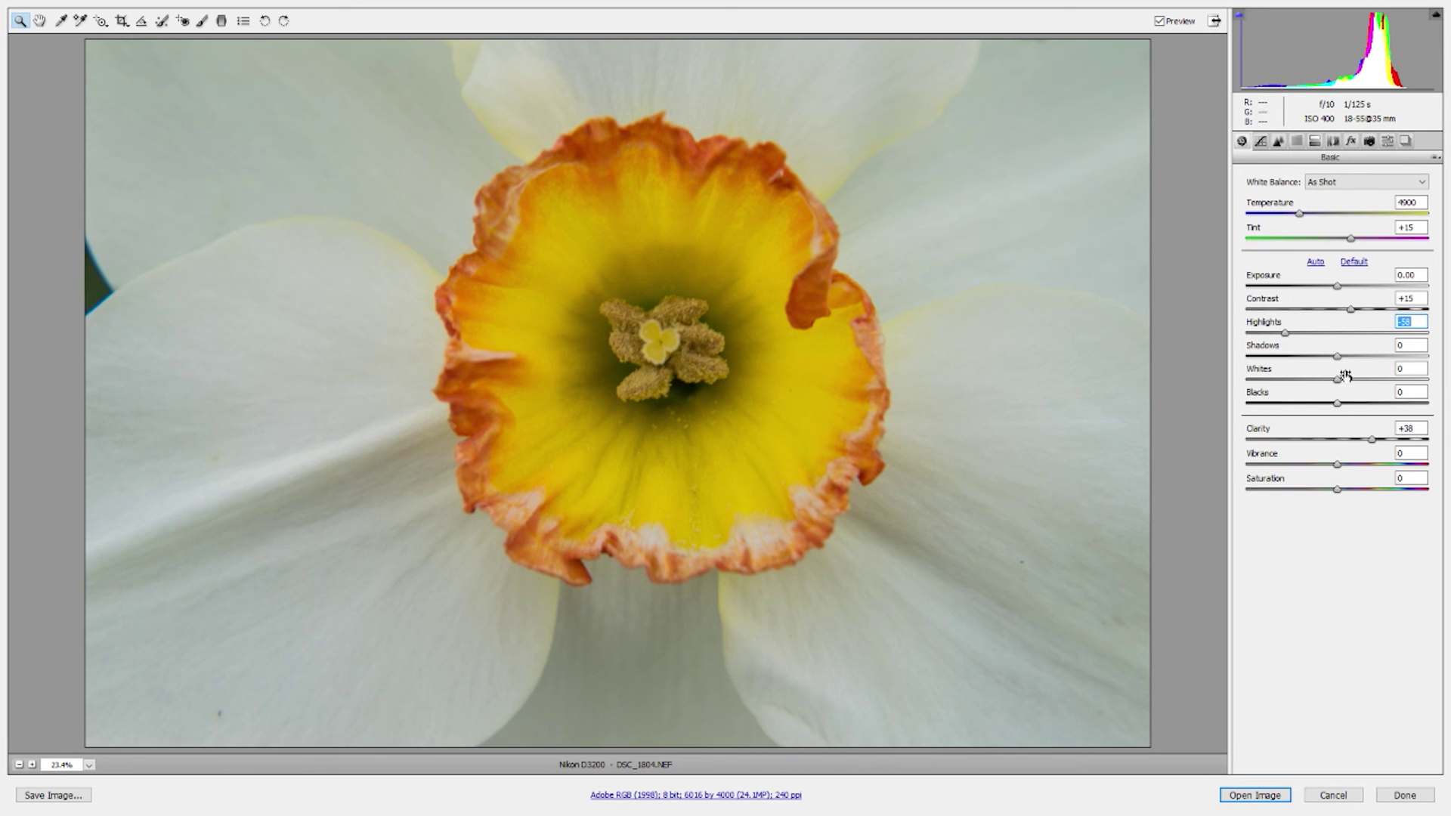
drag(1337, 379, 1370, 381)
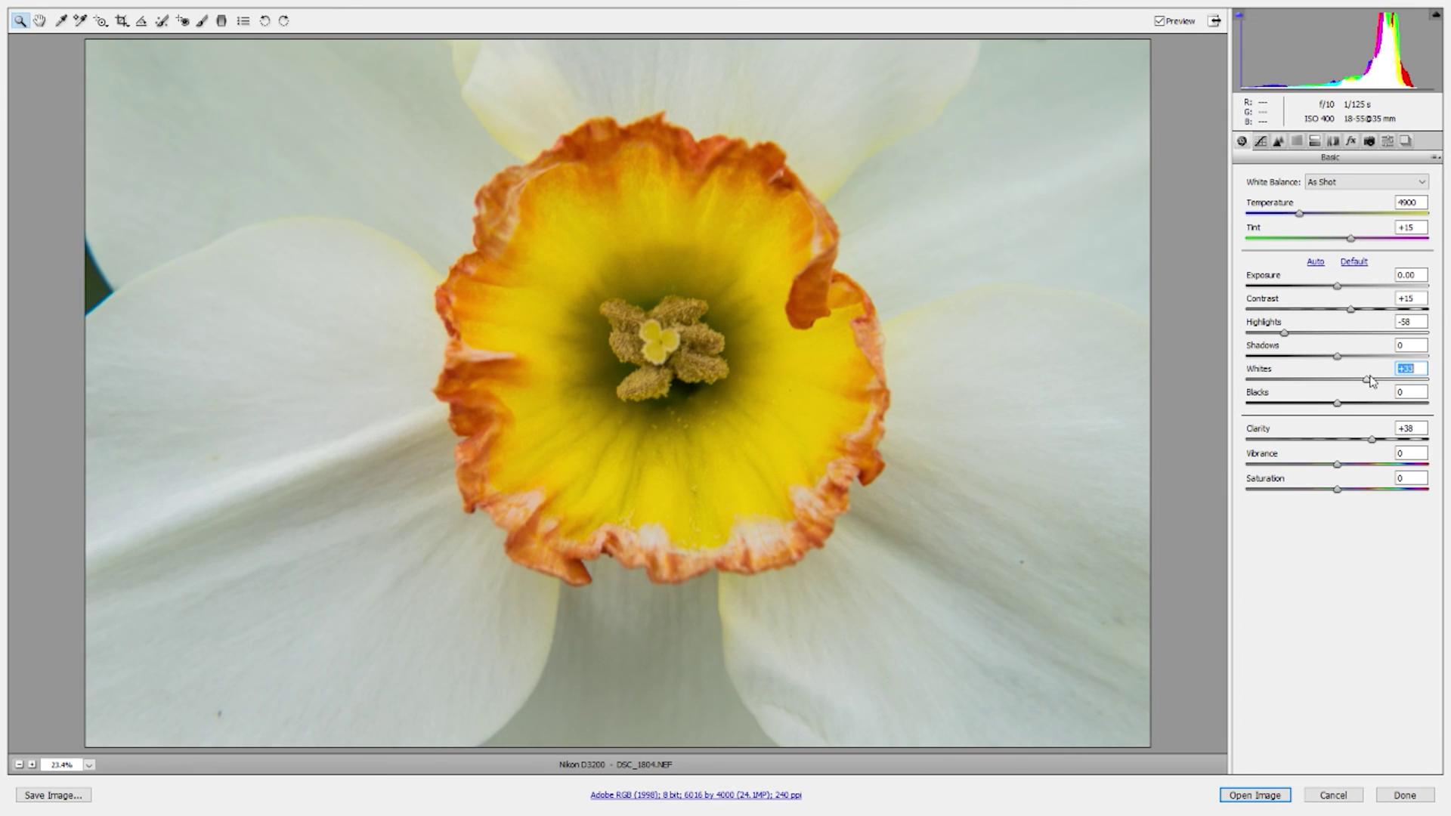
drag(1372, 381, 1371, 382)
Fine-tune the white daffodil photo by setting Highlights to -55 and Shadows to -30.
right_click(535, 241)
click(567, 160)
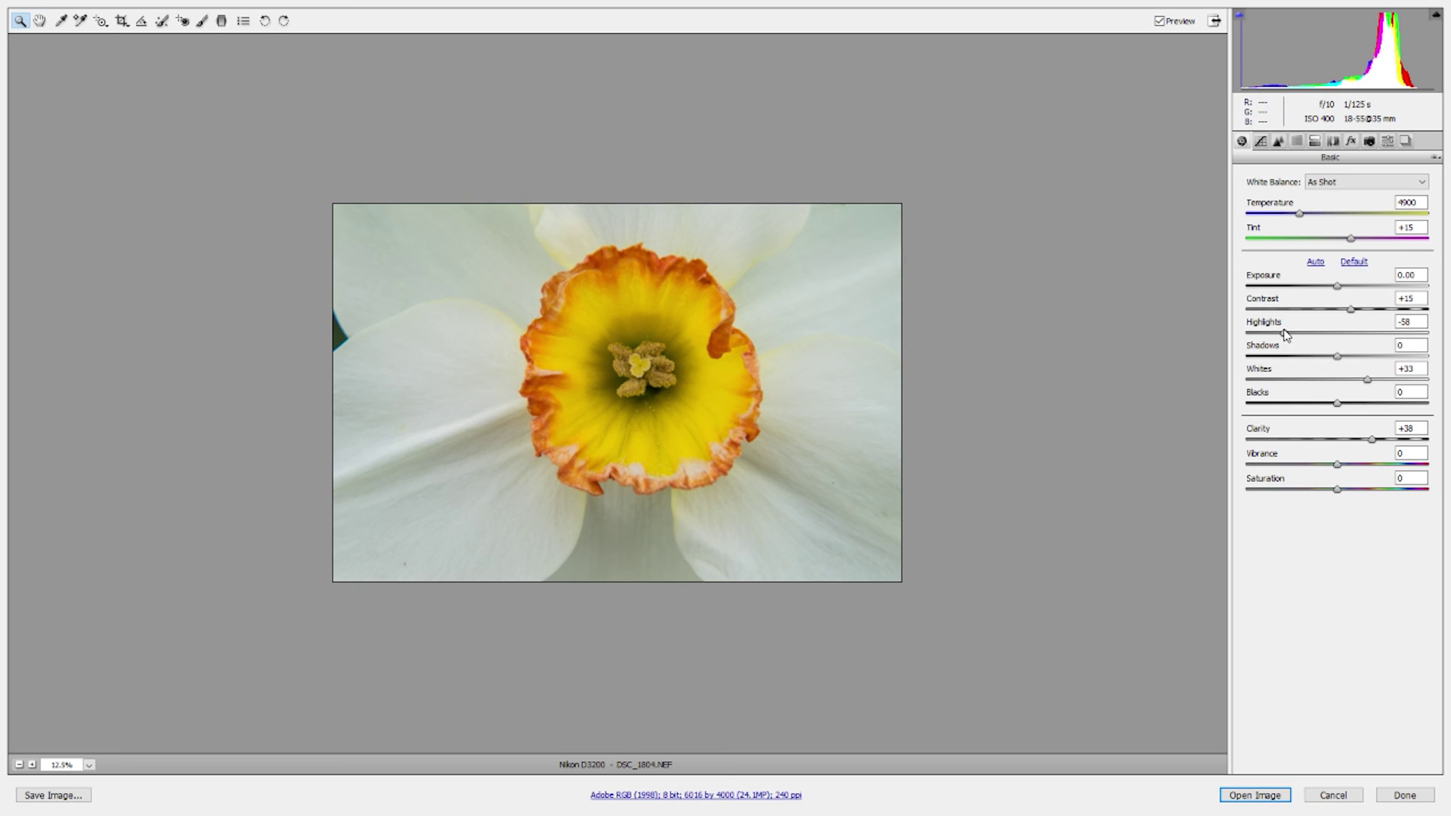
drag(1284, 333, 1288, 335)
click(1337, 358)
mouse_move(1340, 364)
mouse_down()
mouse_move(1323, 364)
mouse_move(1401, 349)
mouse_move(1312, 359)
mouse_up()
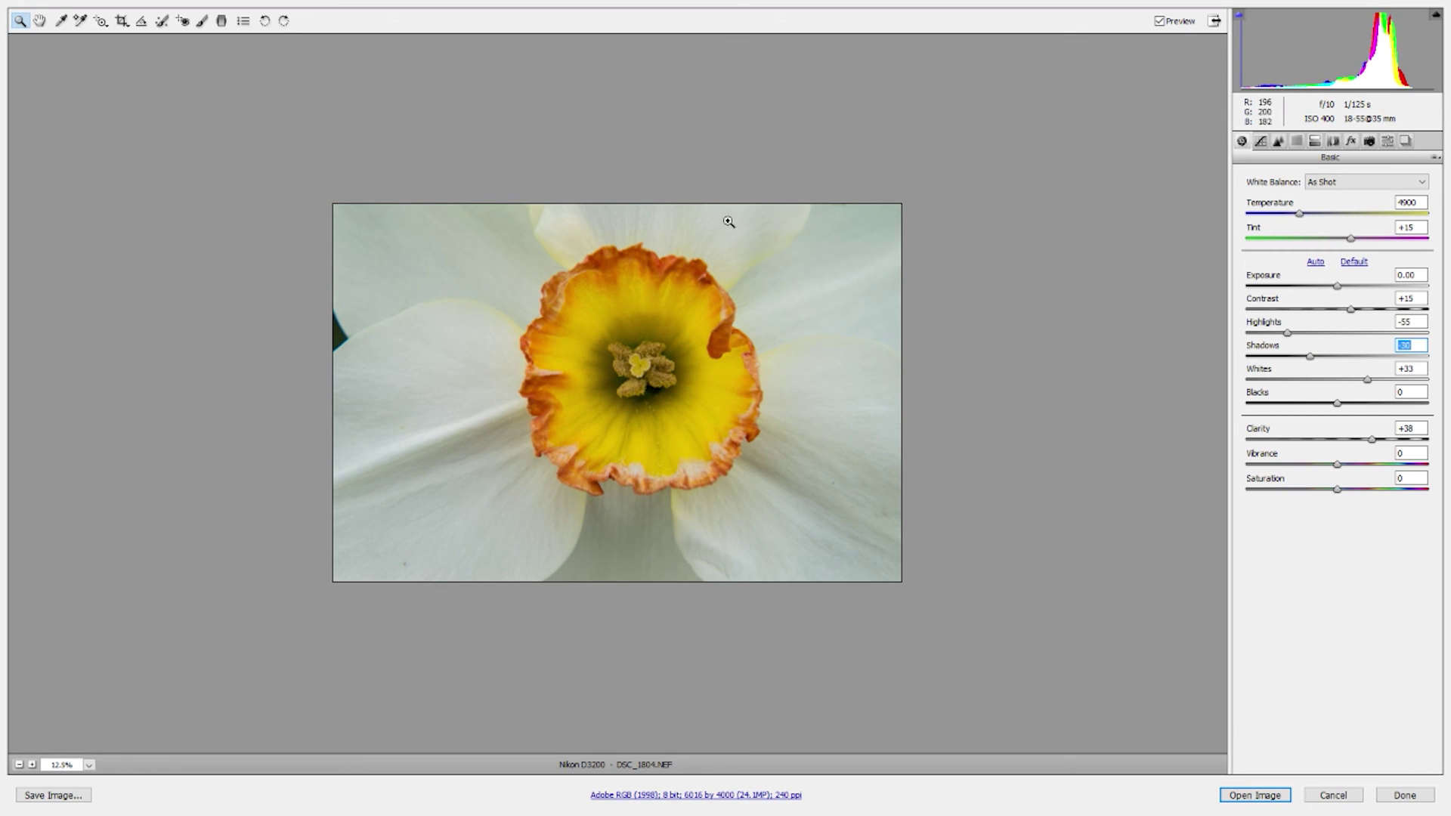
Set the white daffodil photo's Exposure to +0.15 and open the adjusted image in Photoshop.
click(1338, 287)
drag(1337, 287, 1339, 287)
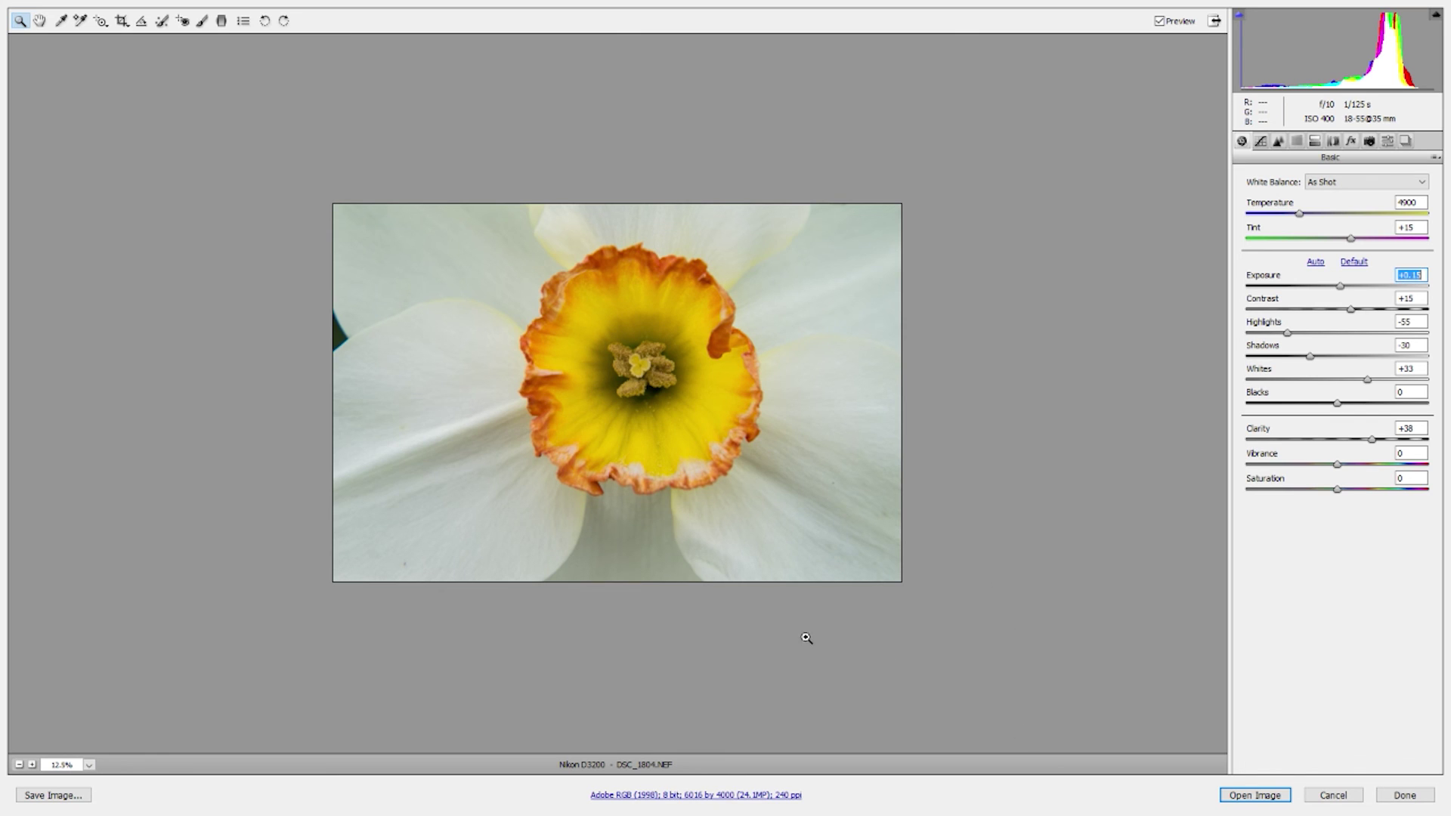
click(1254, 795)
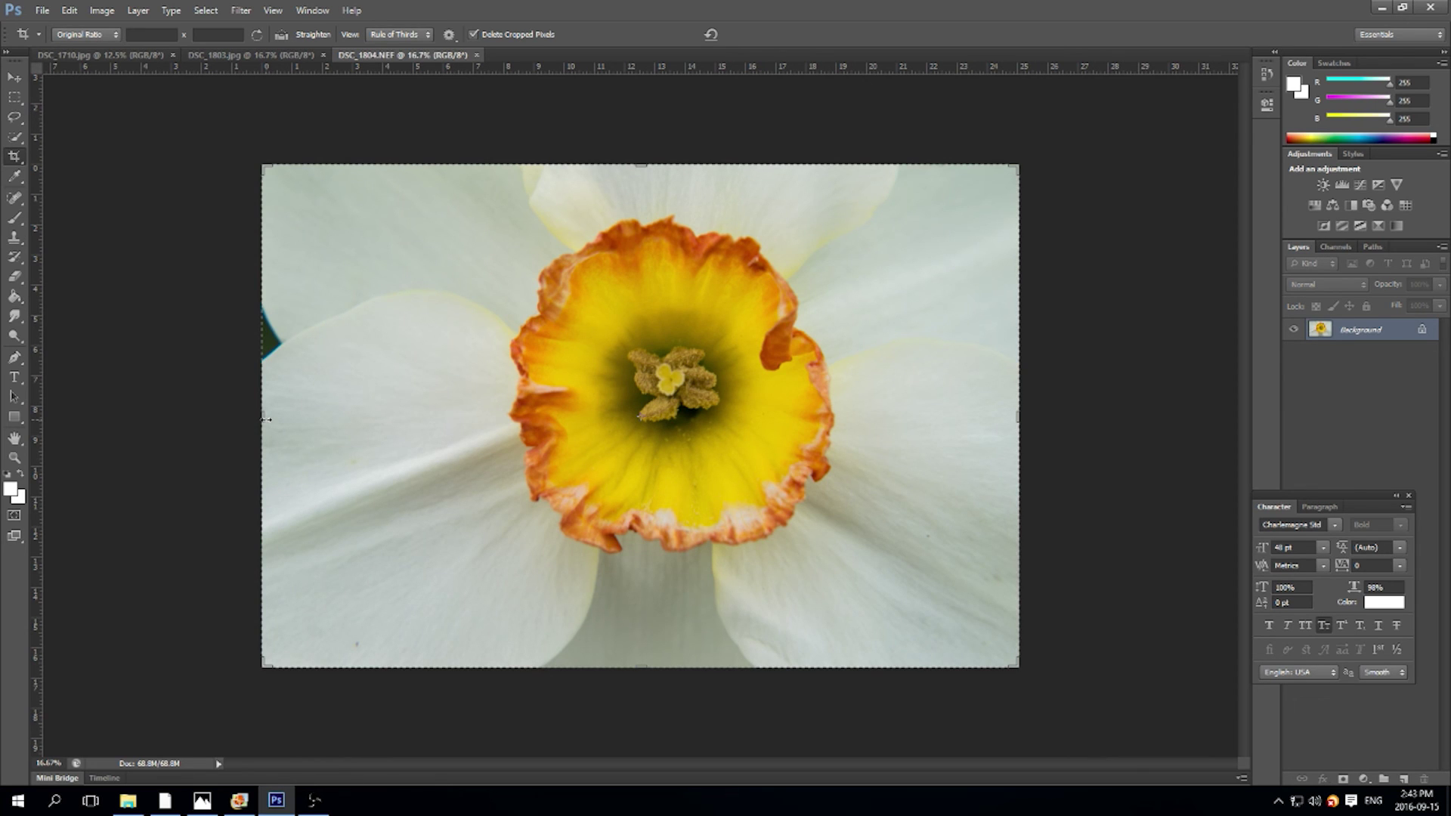
Crop the white daffodil photo to about 5580 x 3710 pixels in its original ratio, cutting off the dark gap at its left edge.
drag(266, 419, 277, 417)
drag(284, 417, 293, 417)
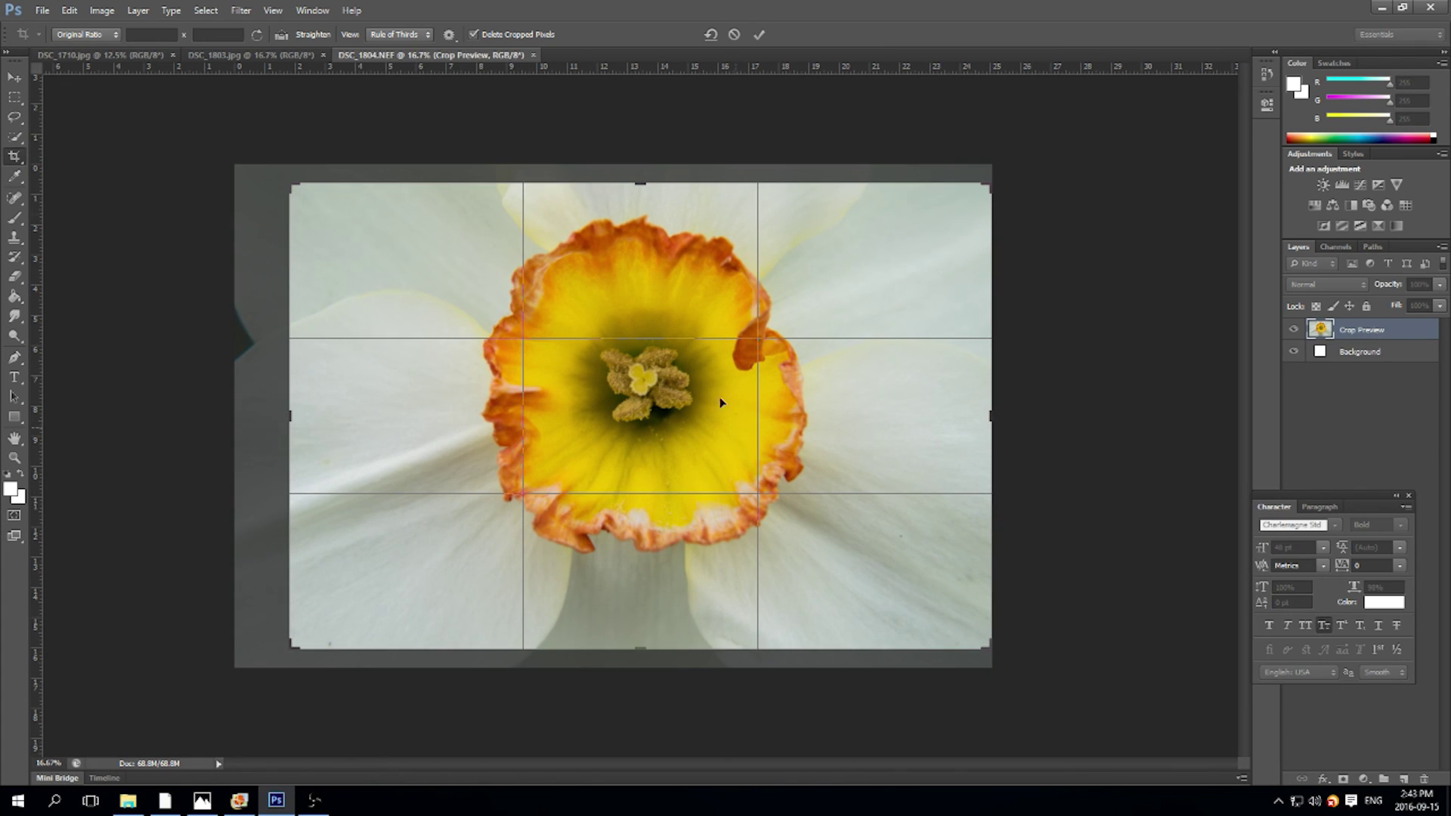
click(759, 35)
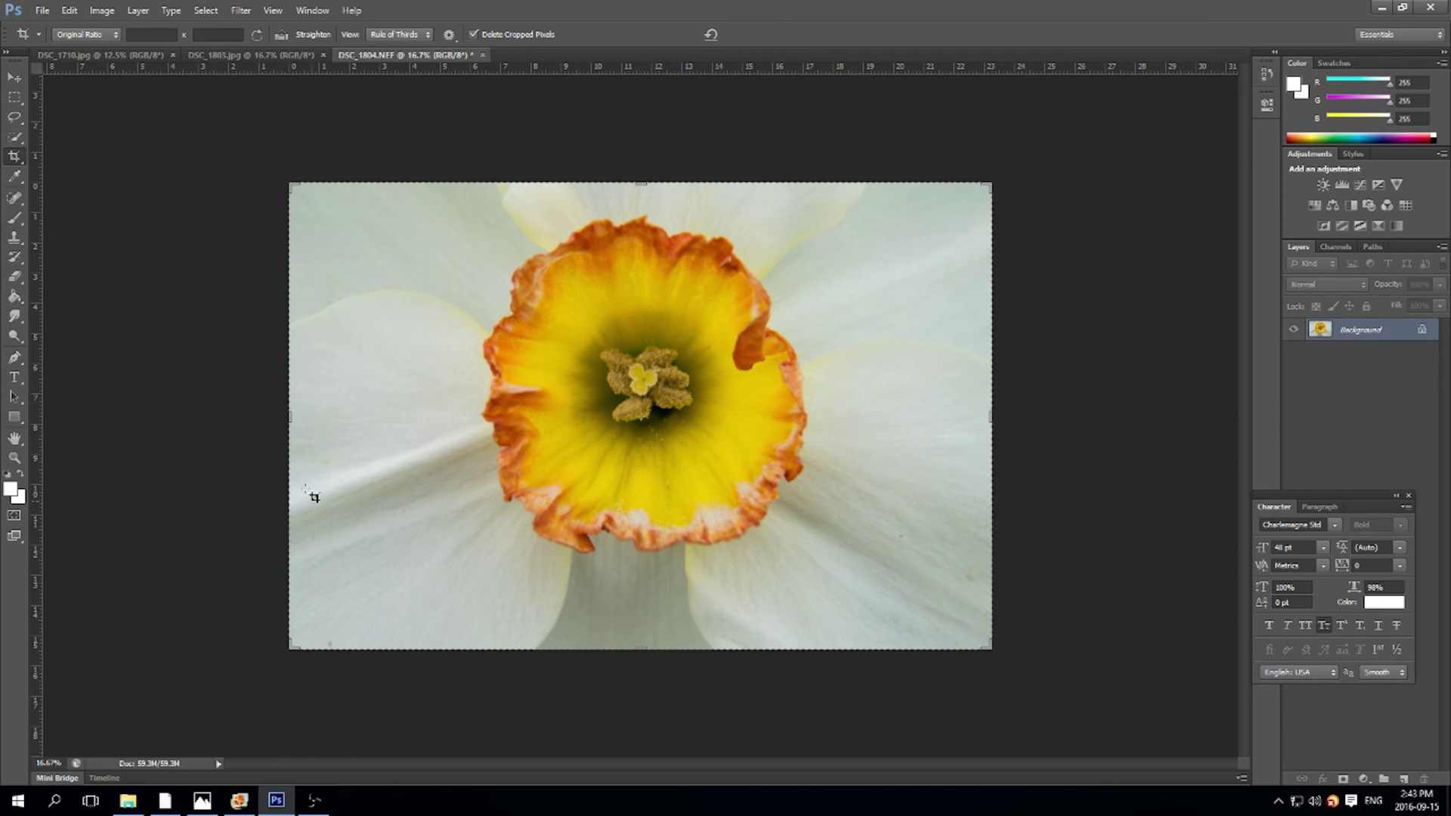
Resize the cropped white daffodil image to 30 percent of its width and height.
click(104, 11)
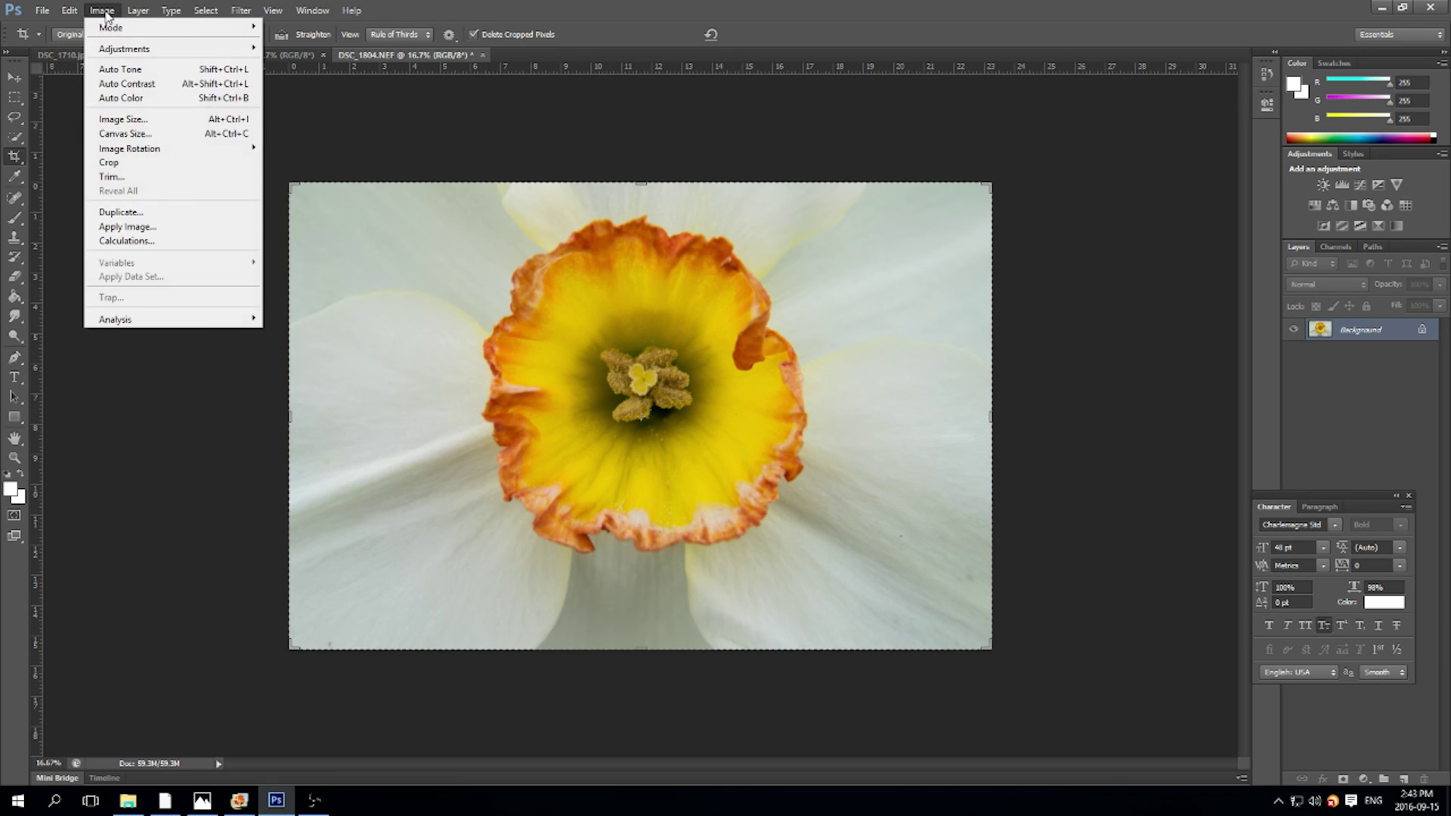
click(129, 119)
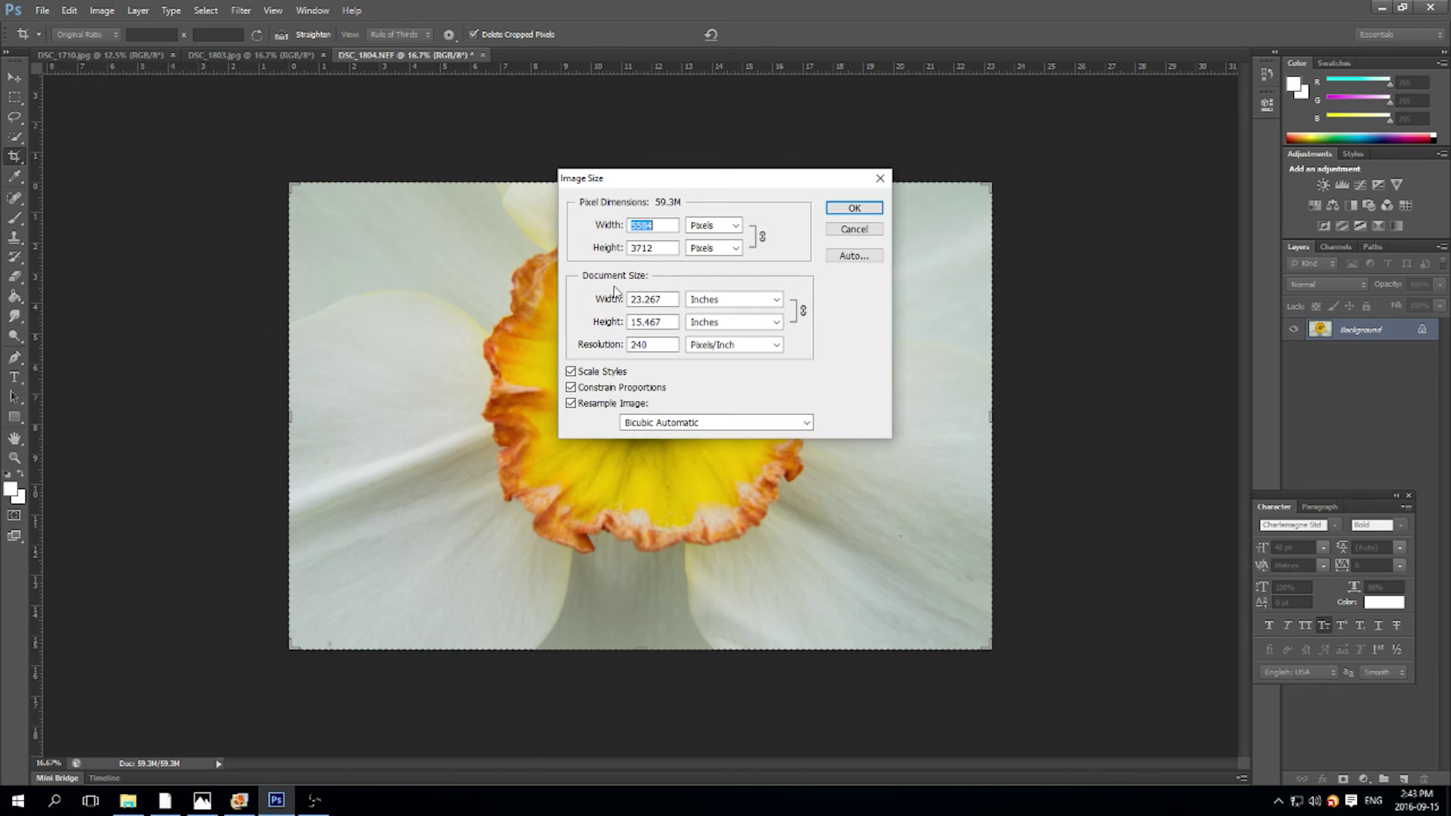
click(726, 225)
click(707, 240)
text(30)
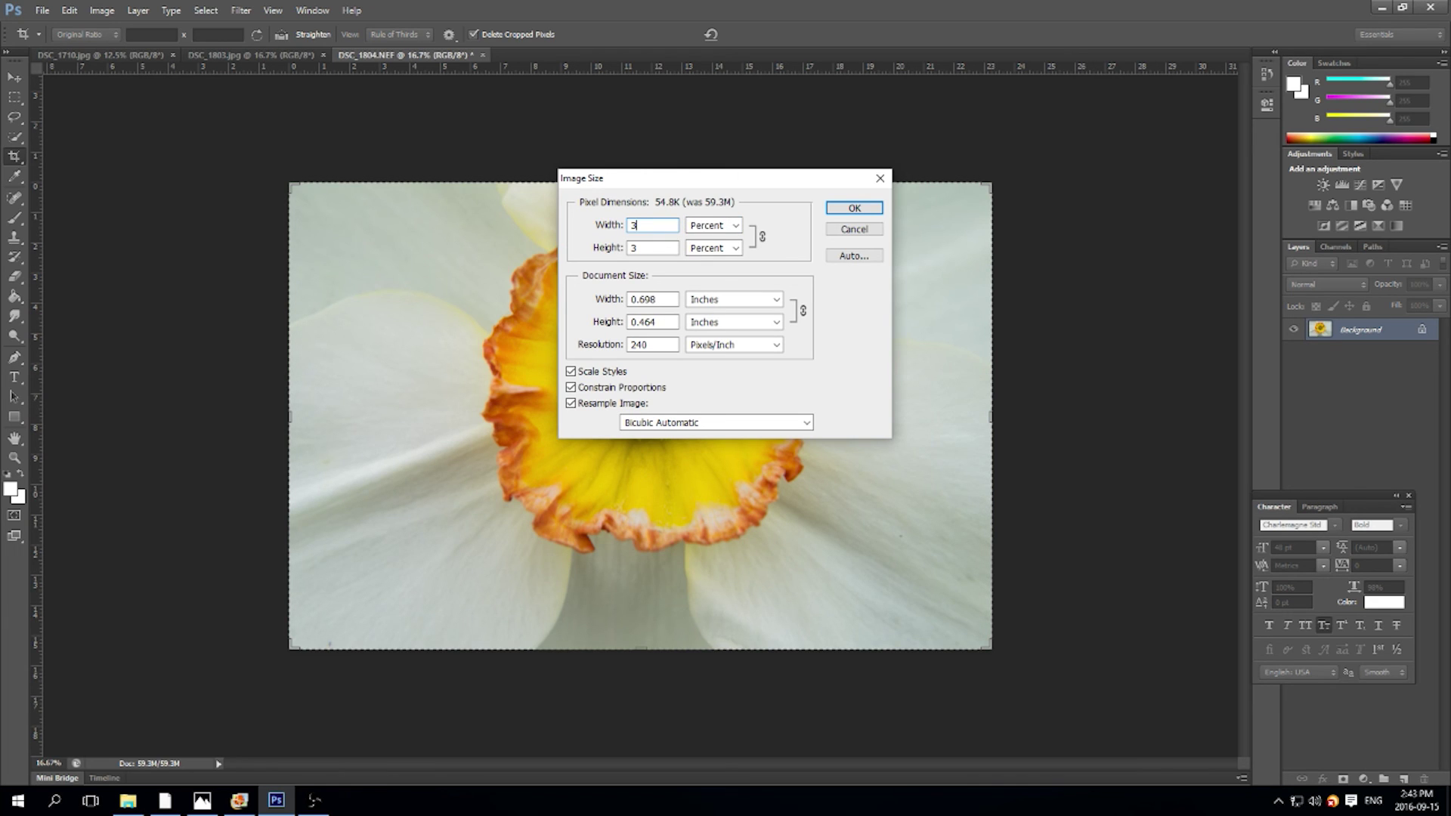
click(855, 210)
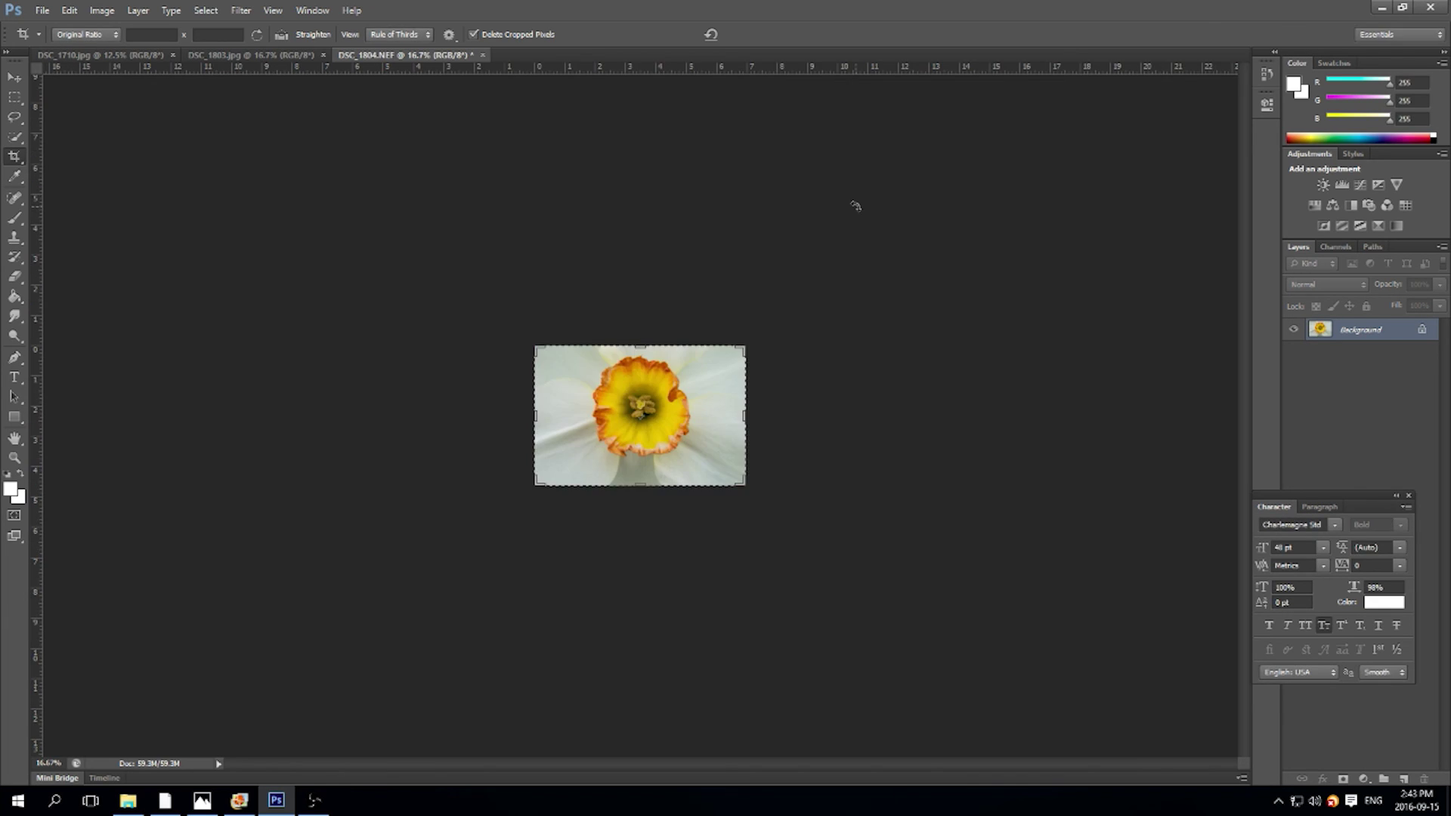
Save the image as DSC_1804.jpg in New folder, in JPEG format with Maximum quality.
click(43, 15)
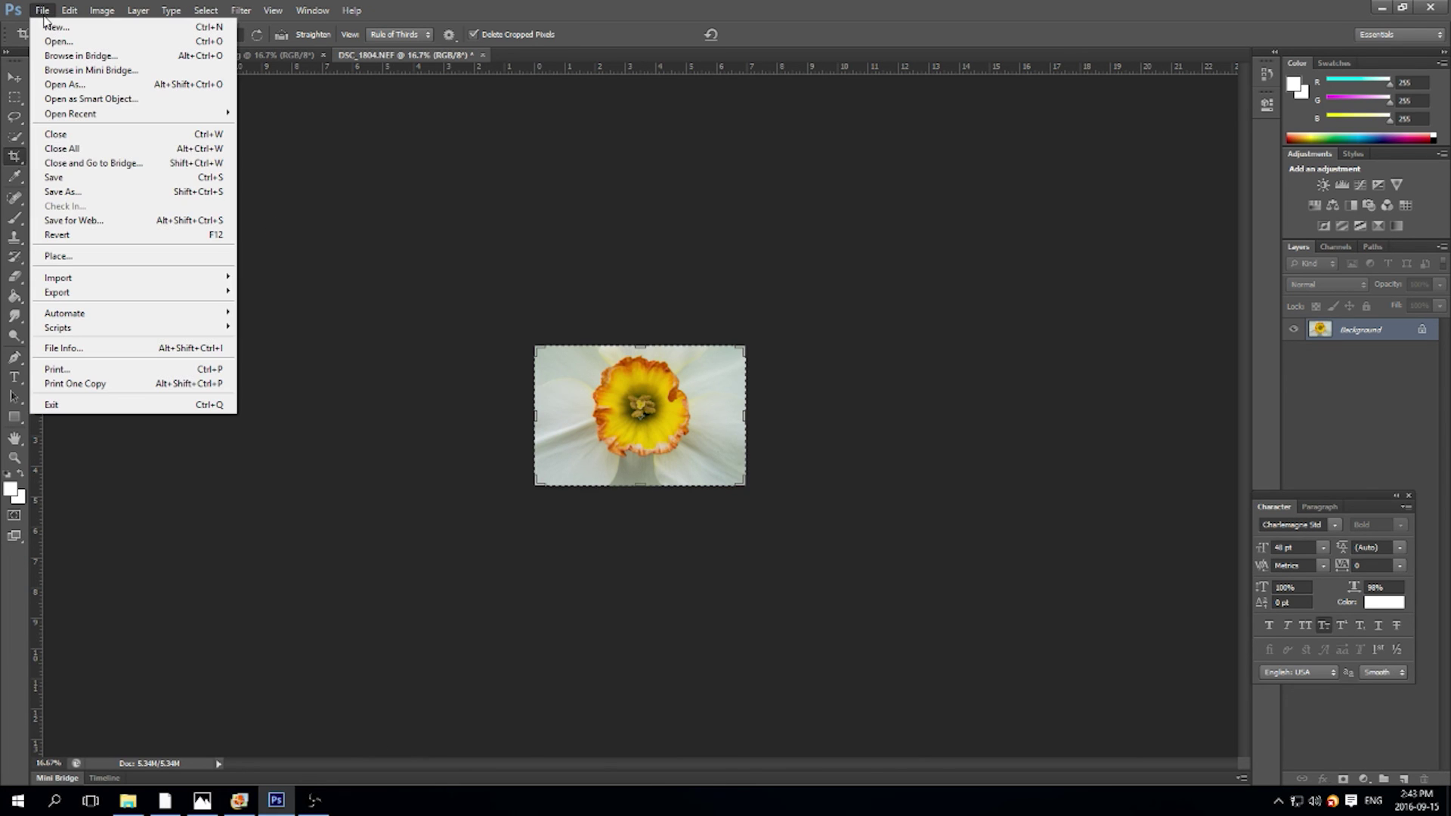
click(105, 194)
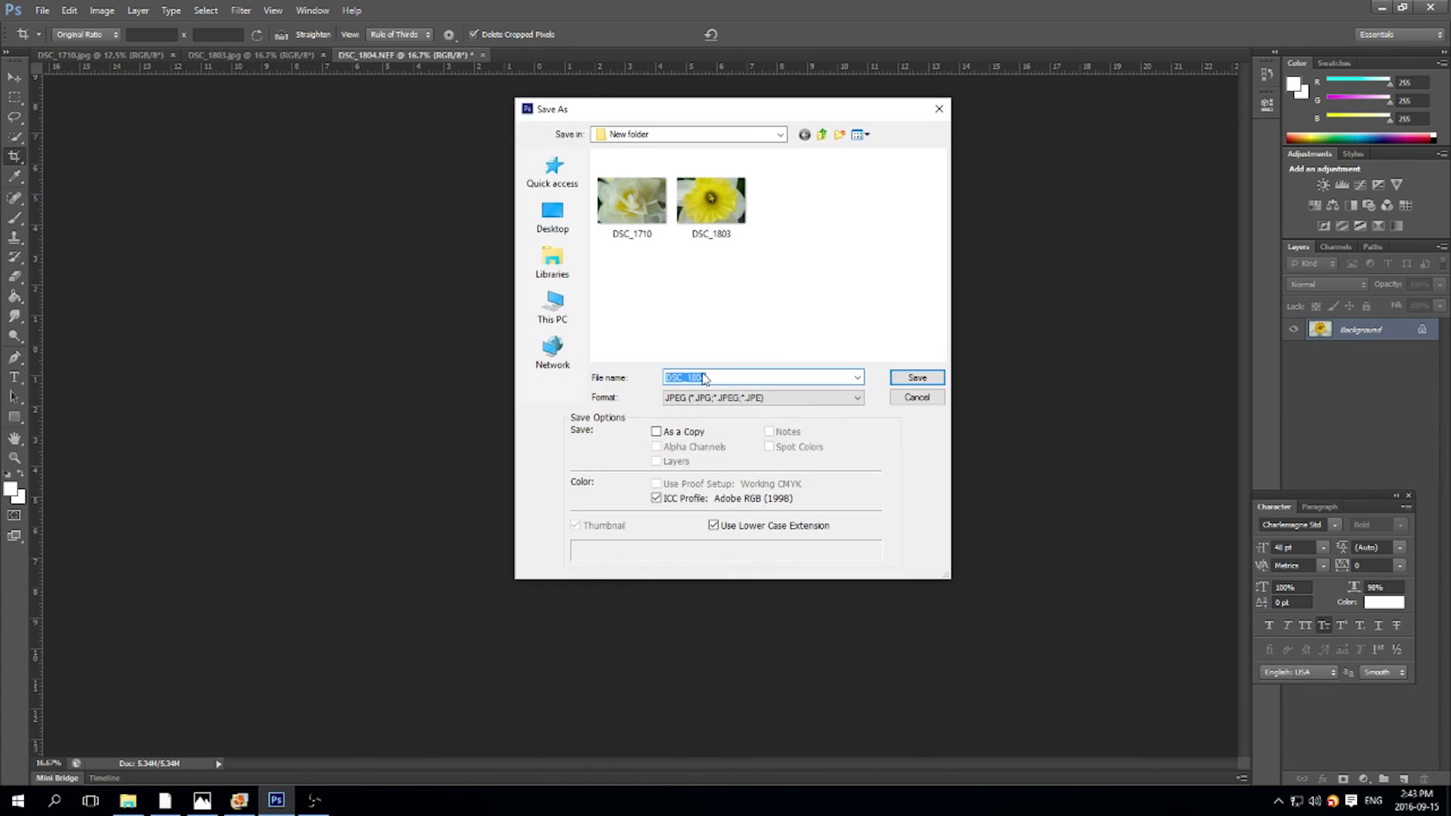
click(926, 377)
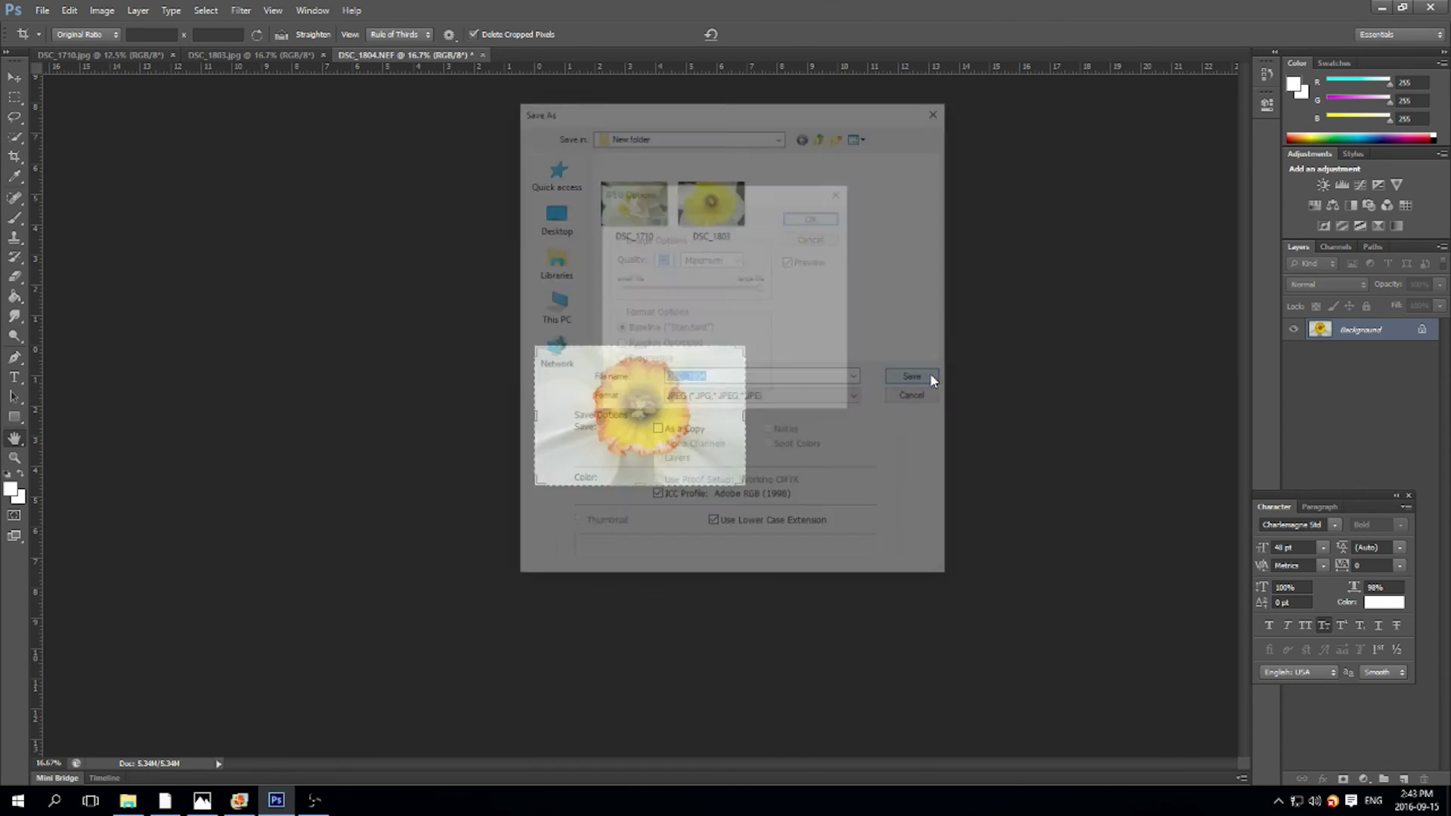
click(812, 220)
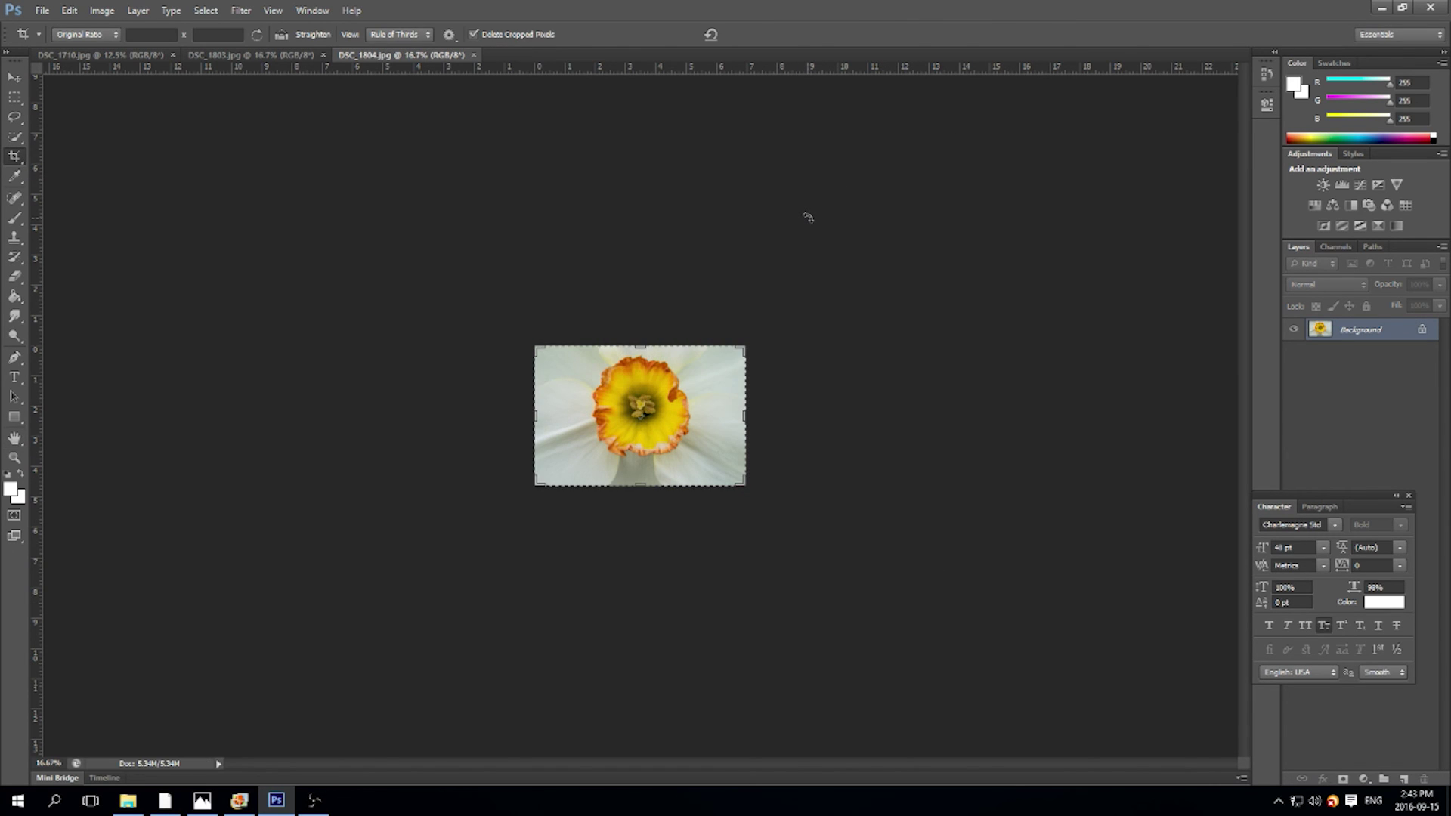
Open the raw photo DSC_1805 from New folder for adjustment in Camera Raw.
click(45, 13)
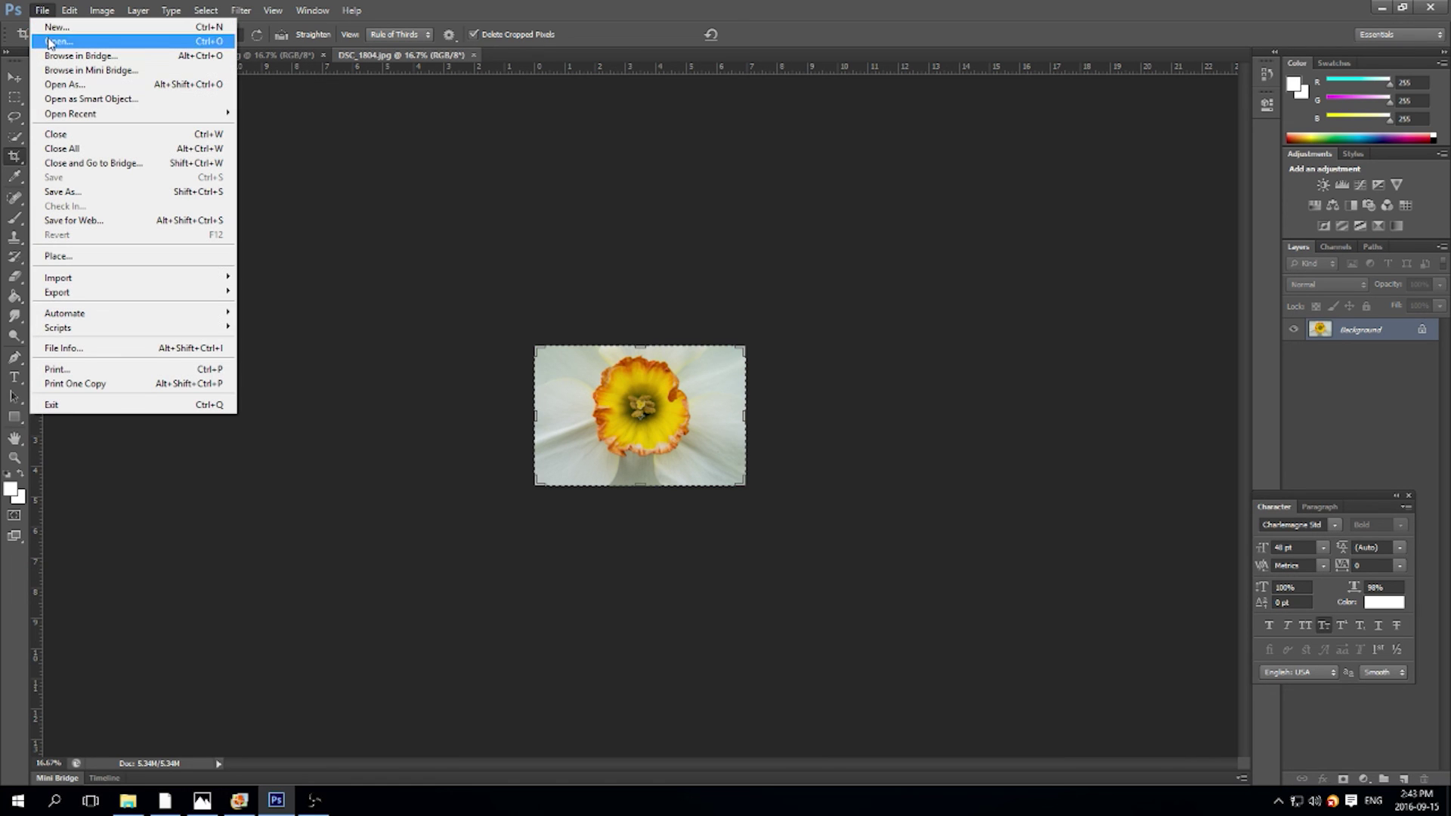
click(49, 43)
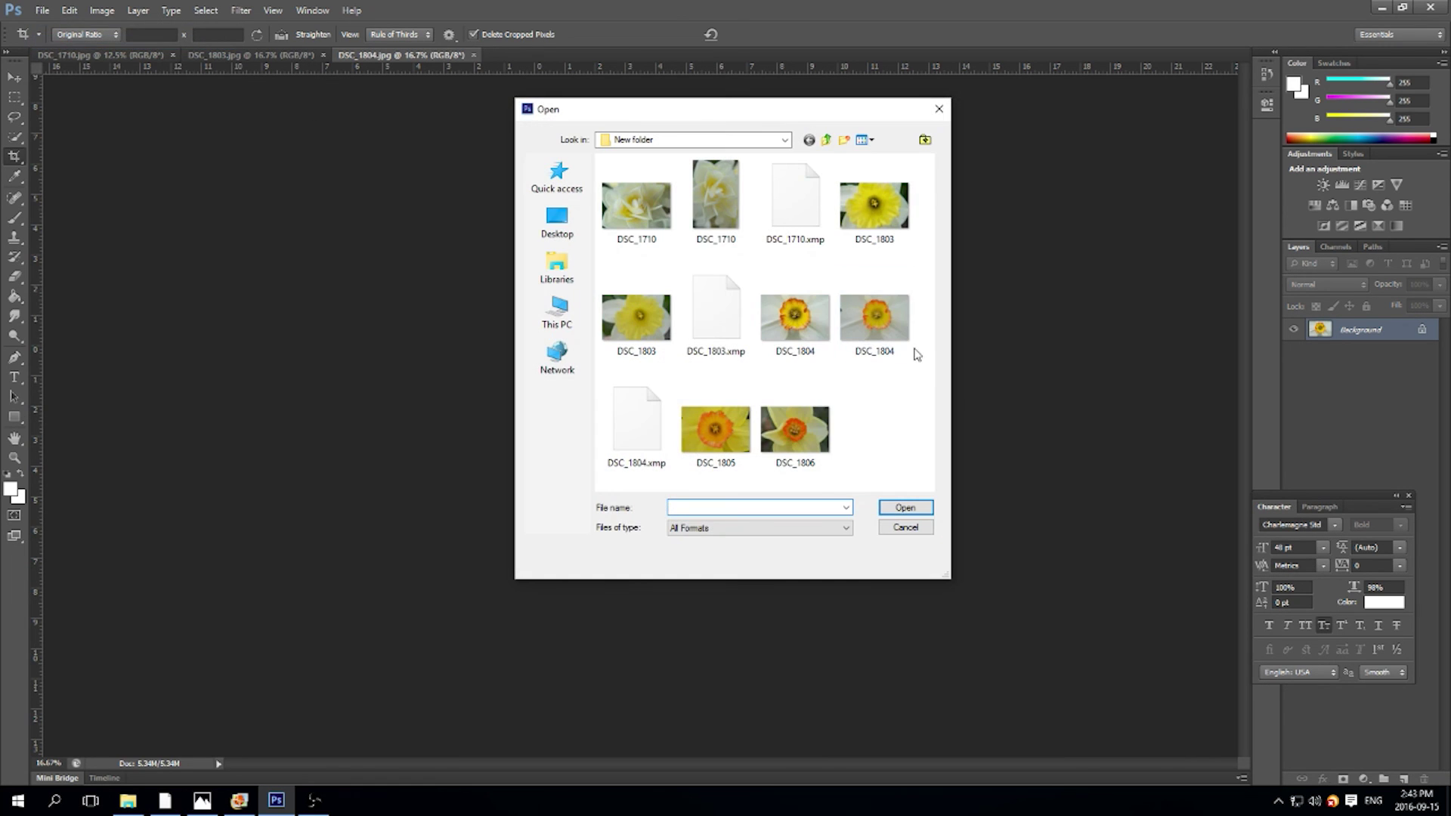
click(714, 435)
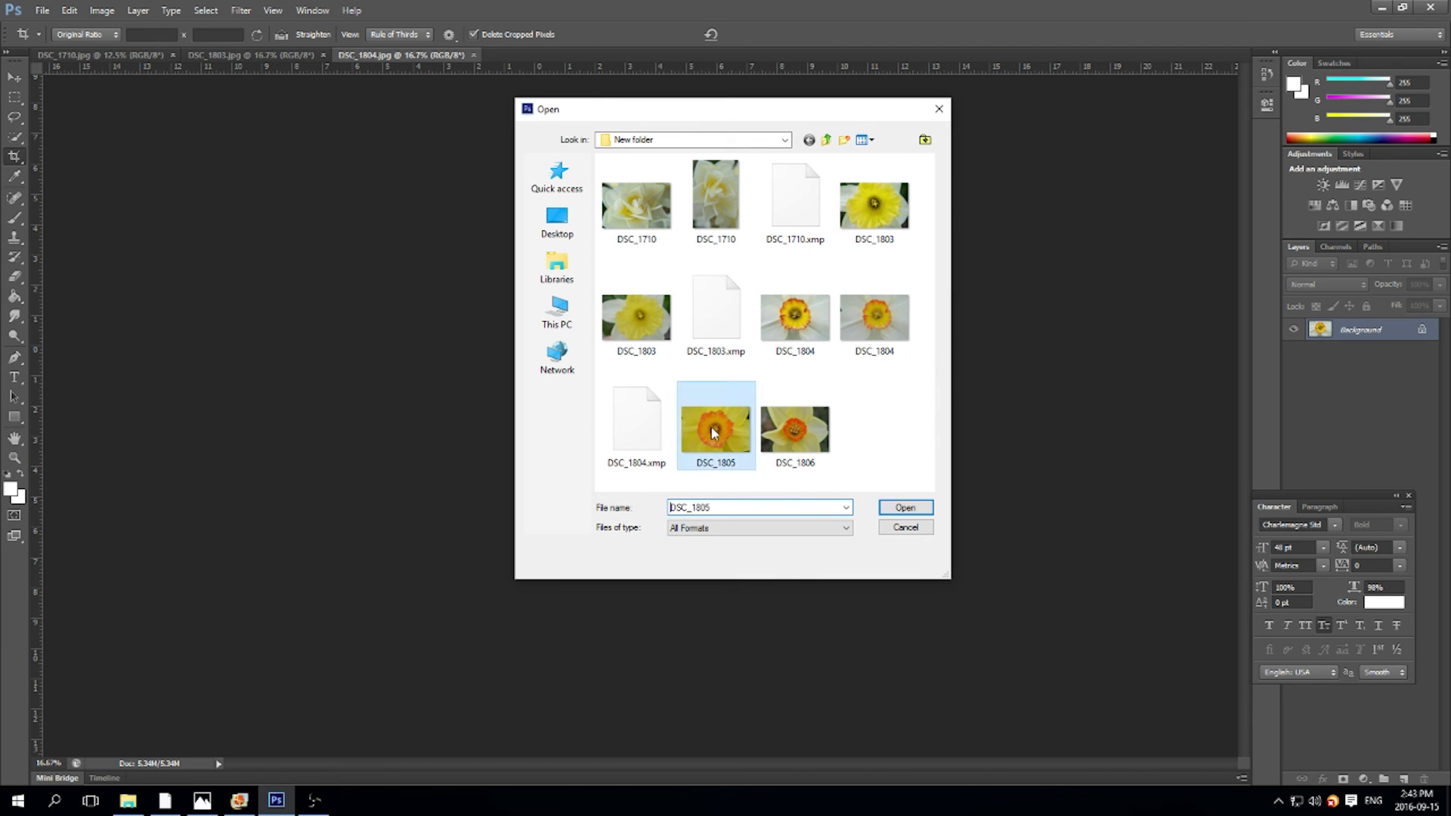
click(918, 510)
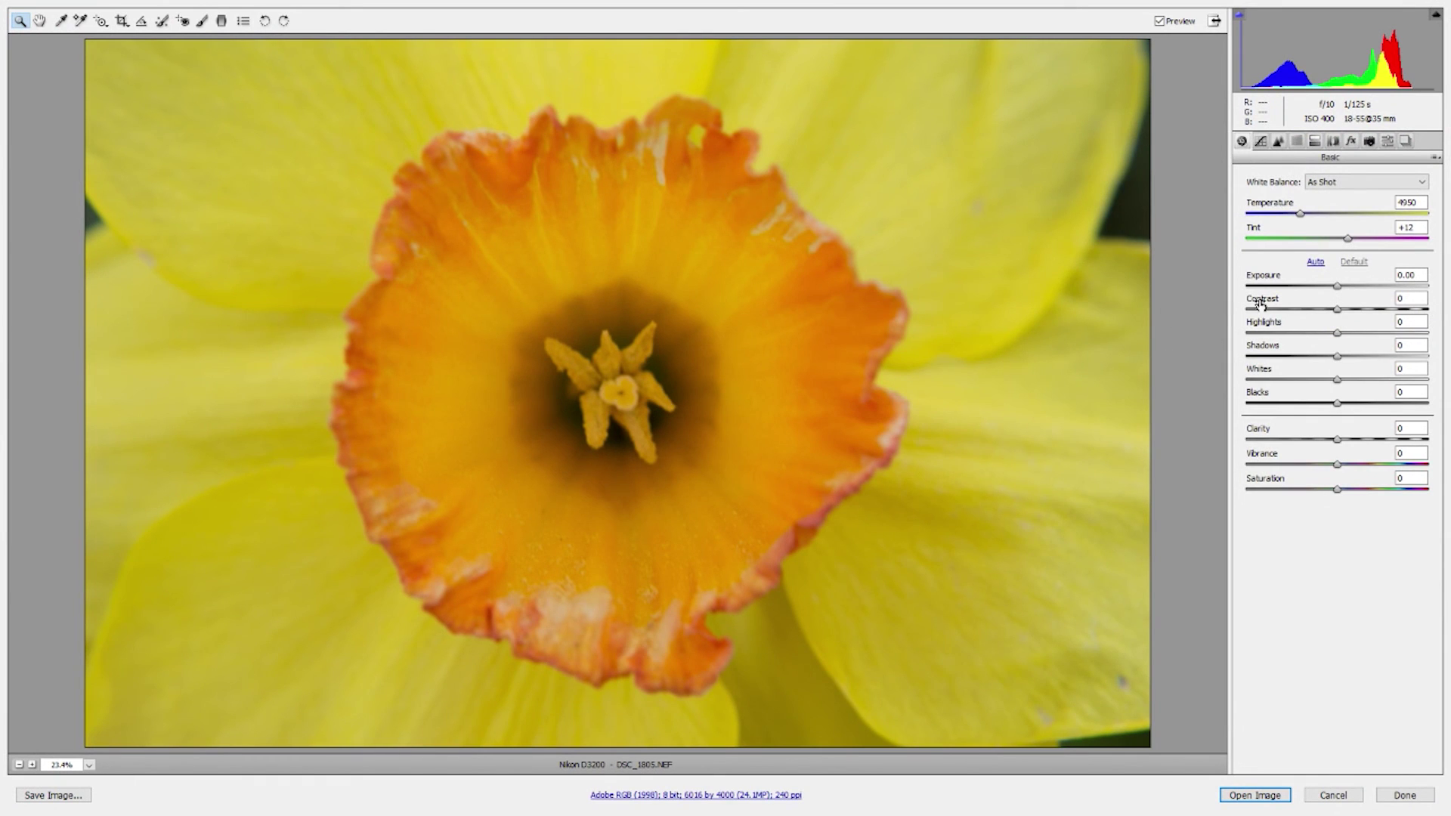
Set the orange-centred daffodil photo's Contrast to +39, Clarity to +33, Highlights to +25, Whites to +27 and Shadows to -53.
drag(1340, 315, 1376, 314)
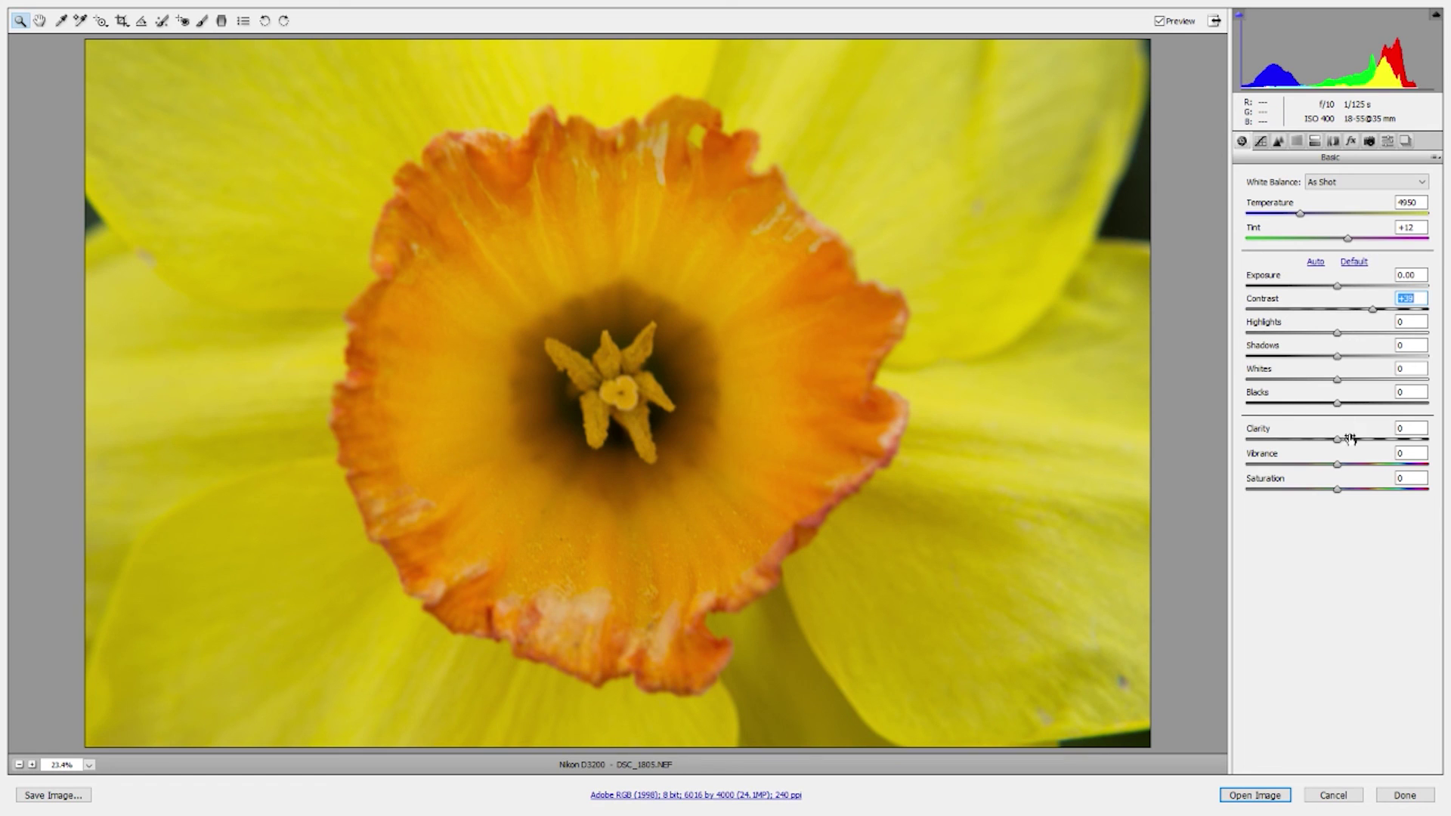
drag(1337, 439, 1370, 439)
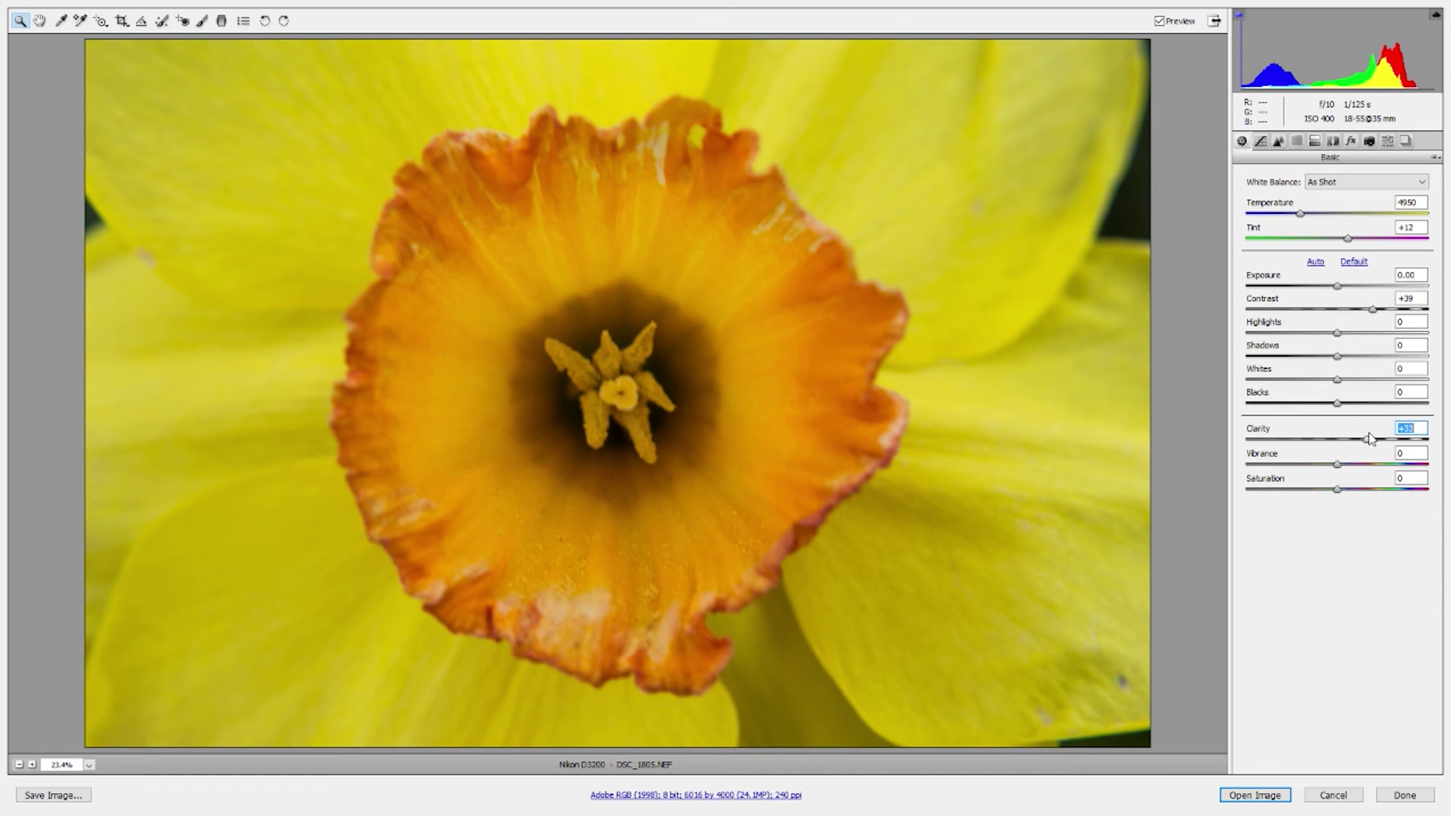
drag(1337, 333, 1369, 384)
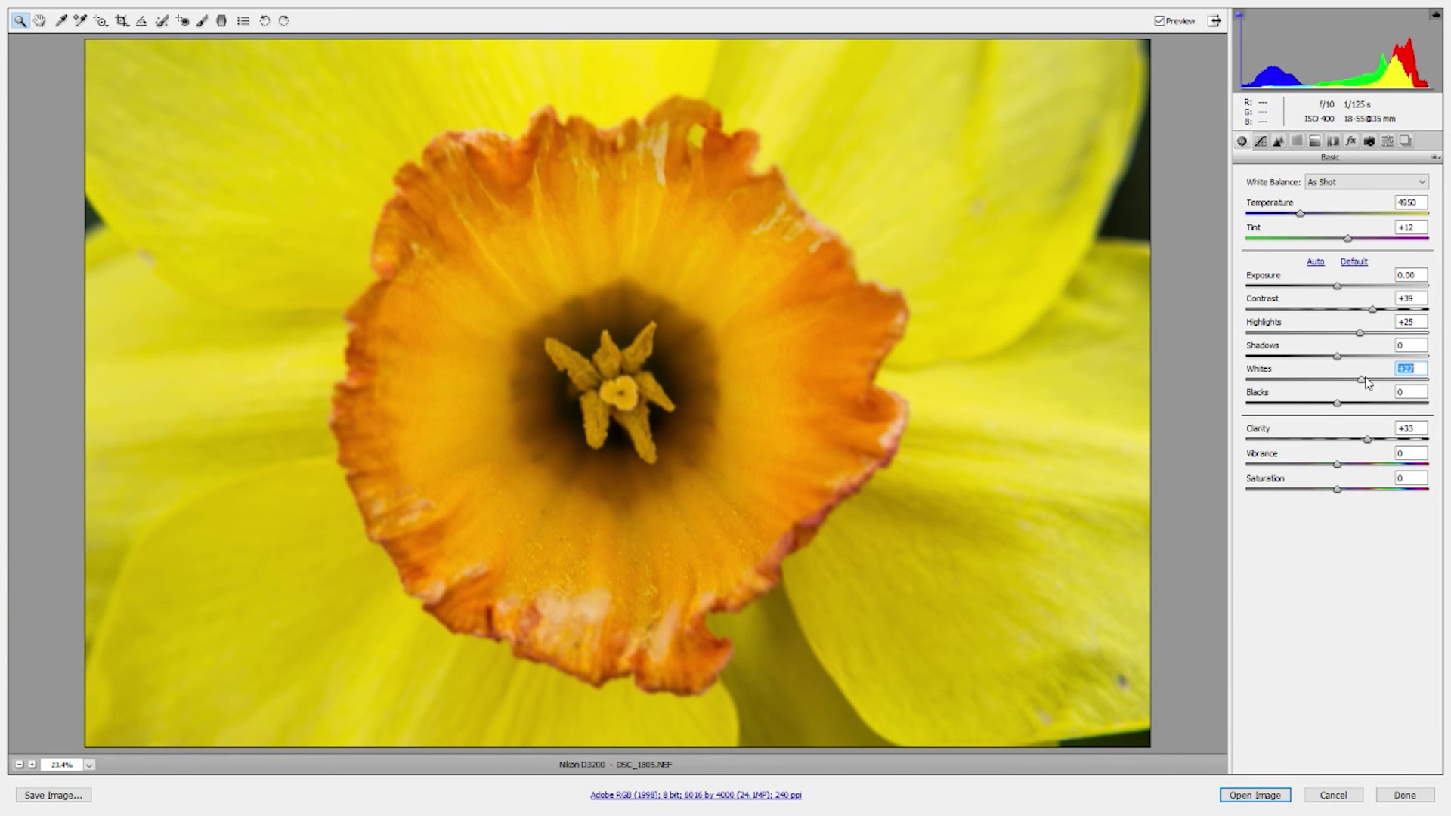
drag(1368, 382, 1290, 366)
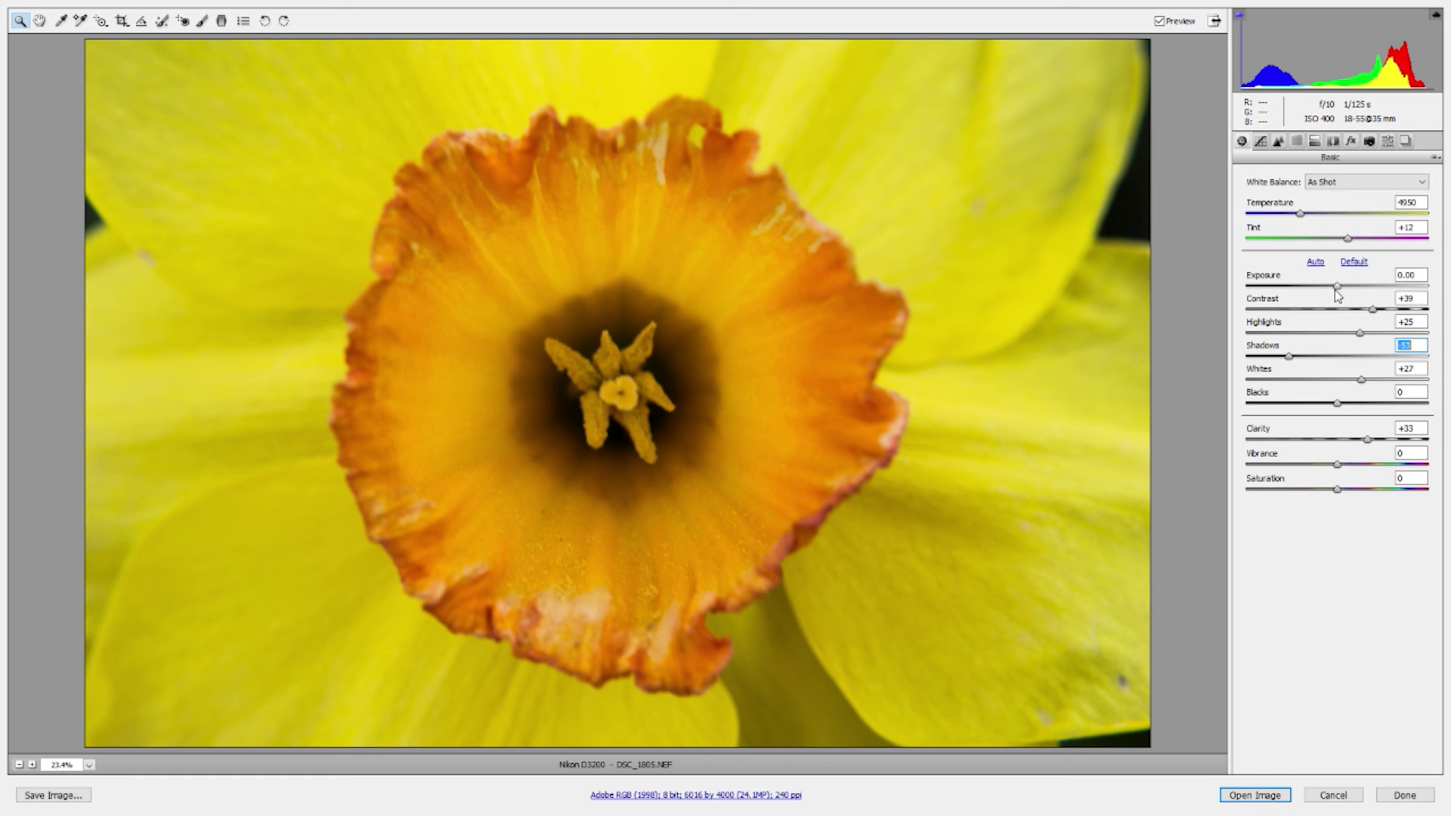
Set the orange-centred daffodil photo's Exposure to +0.20 and open the adjusted image in Photoshop.
click(1338, 286)
drag(1338, 287, 1342, 288)
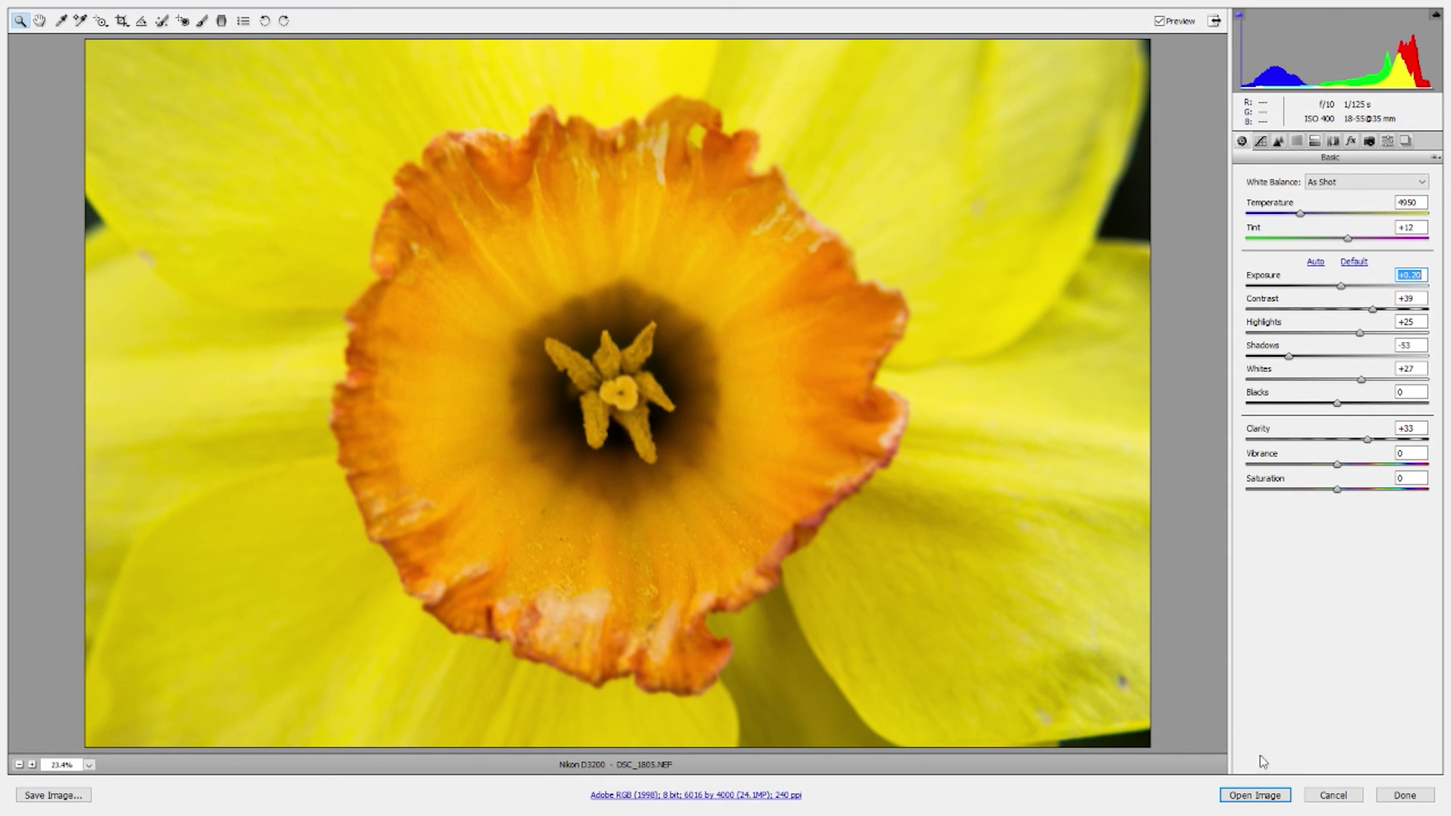
click(1252, 795)
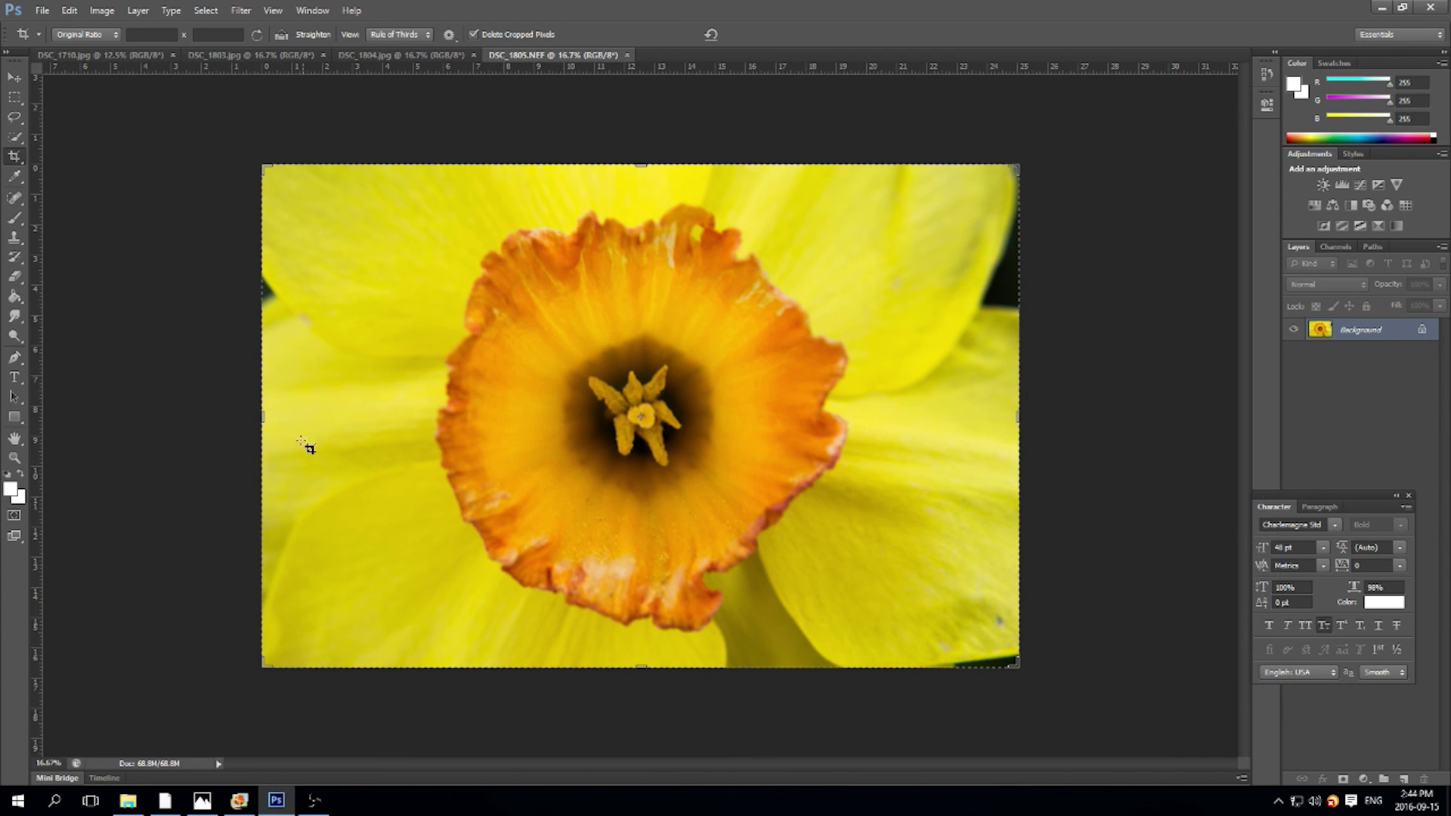
Apply the crop frame at the full extent of the orange-centred daffodil photo.
drag(264, 420, 264, 420)
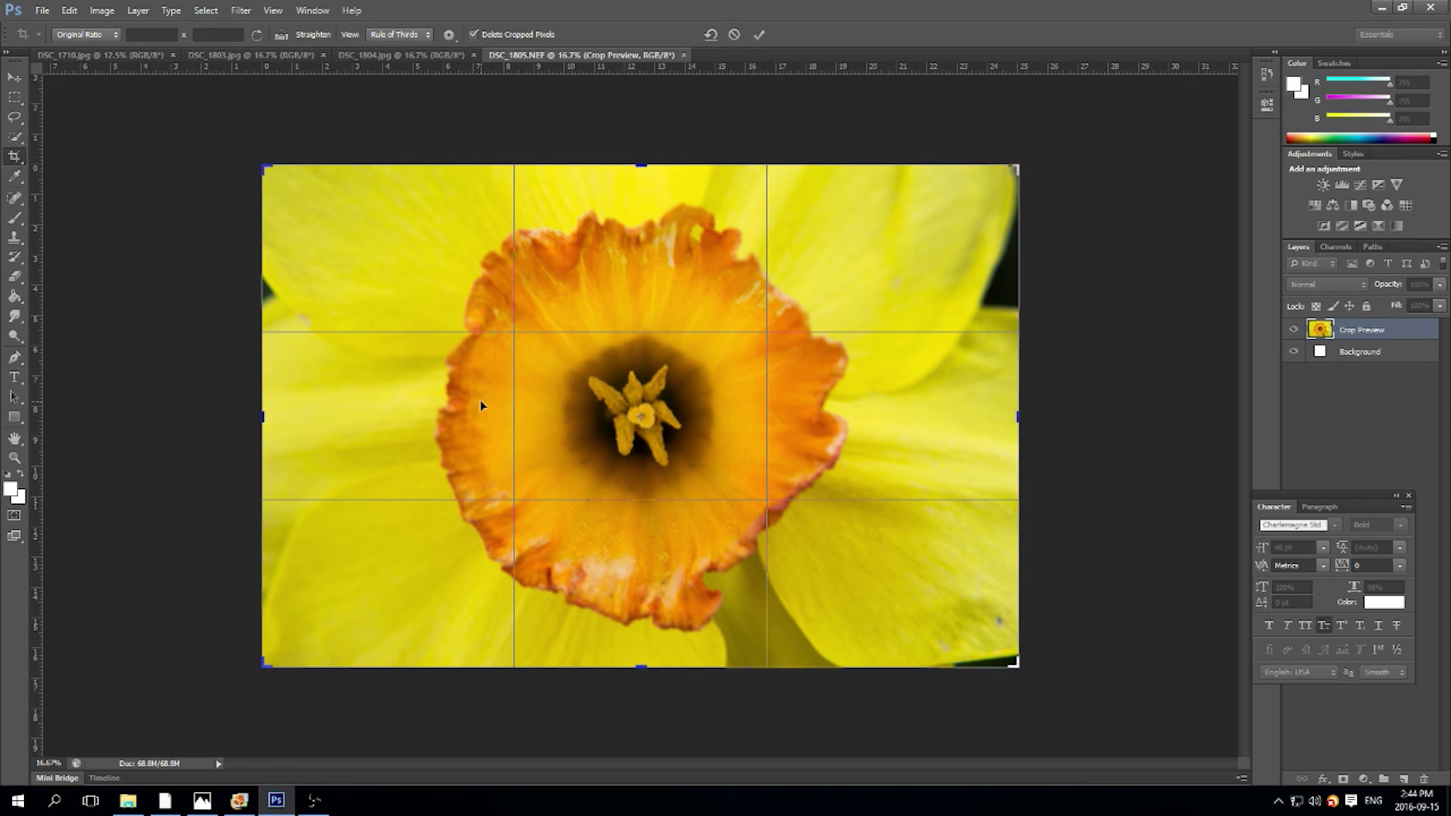
click(759, 35)
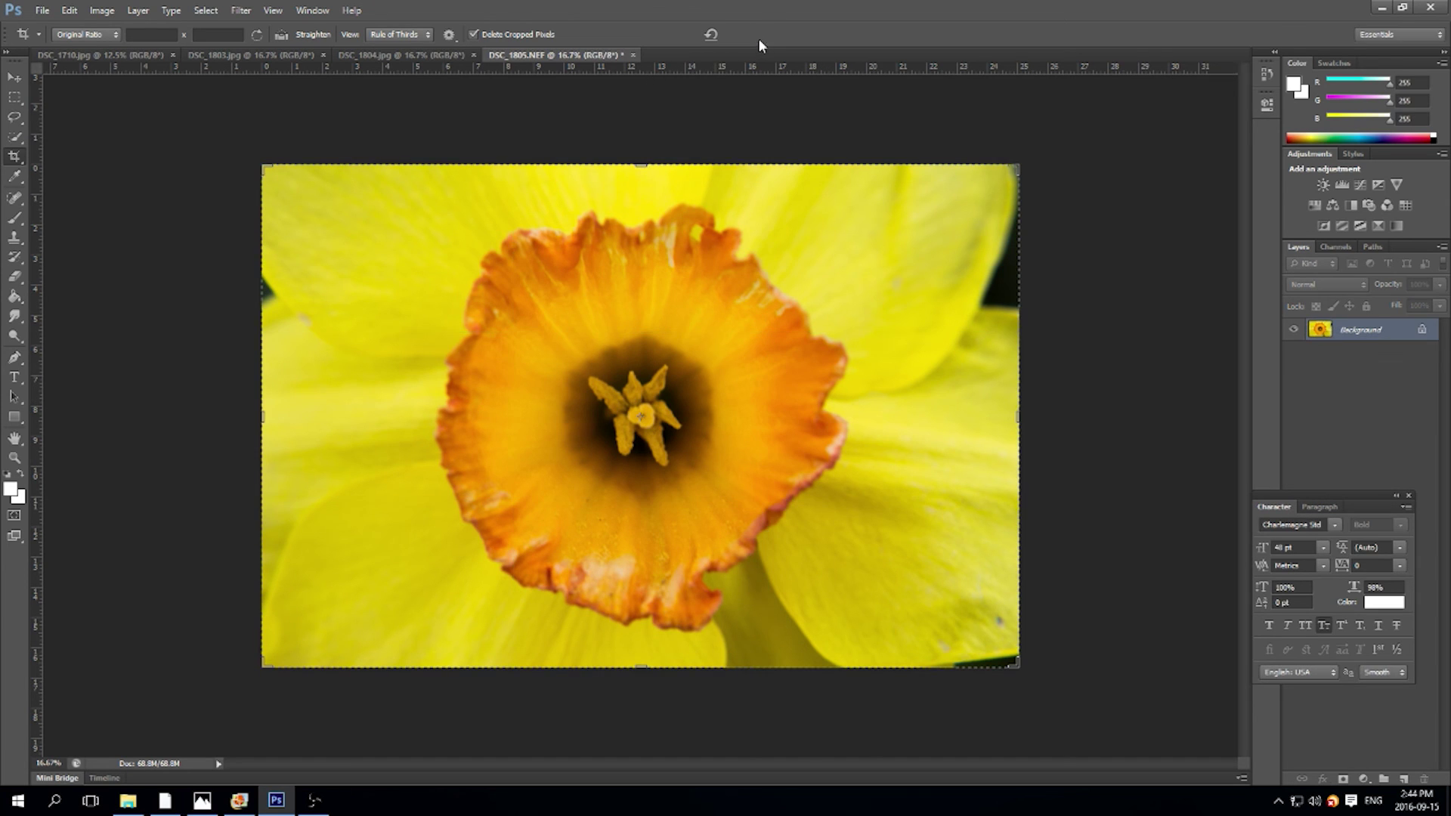
Resize the orange-centred daffodil image to 30 percent of its width and height.
click(69, 11)
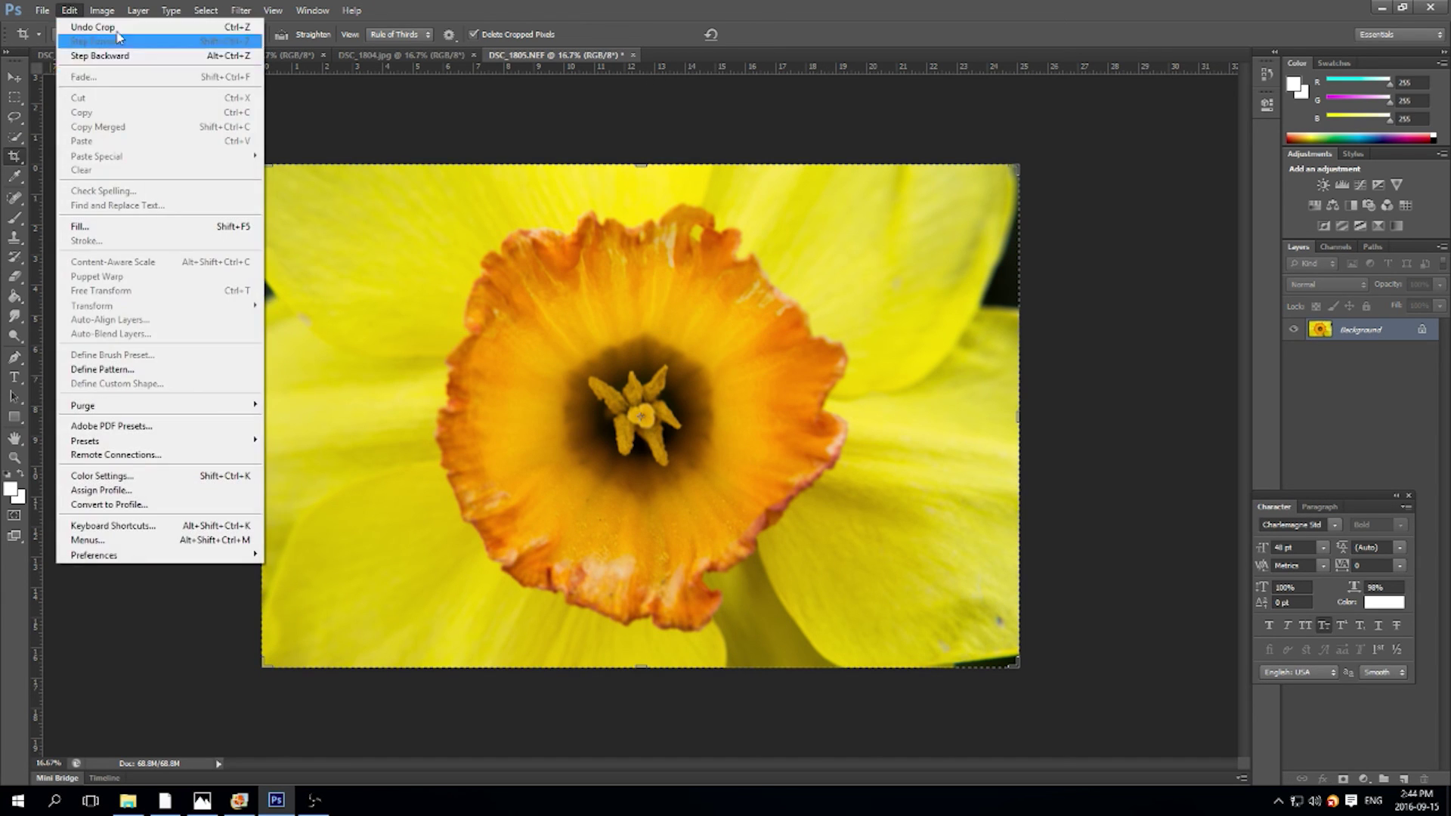
mouse_move(102, 11)
click(137, 126)
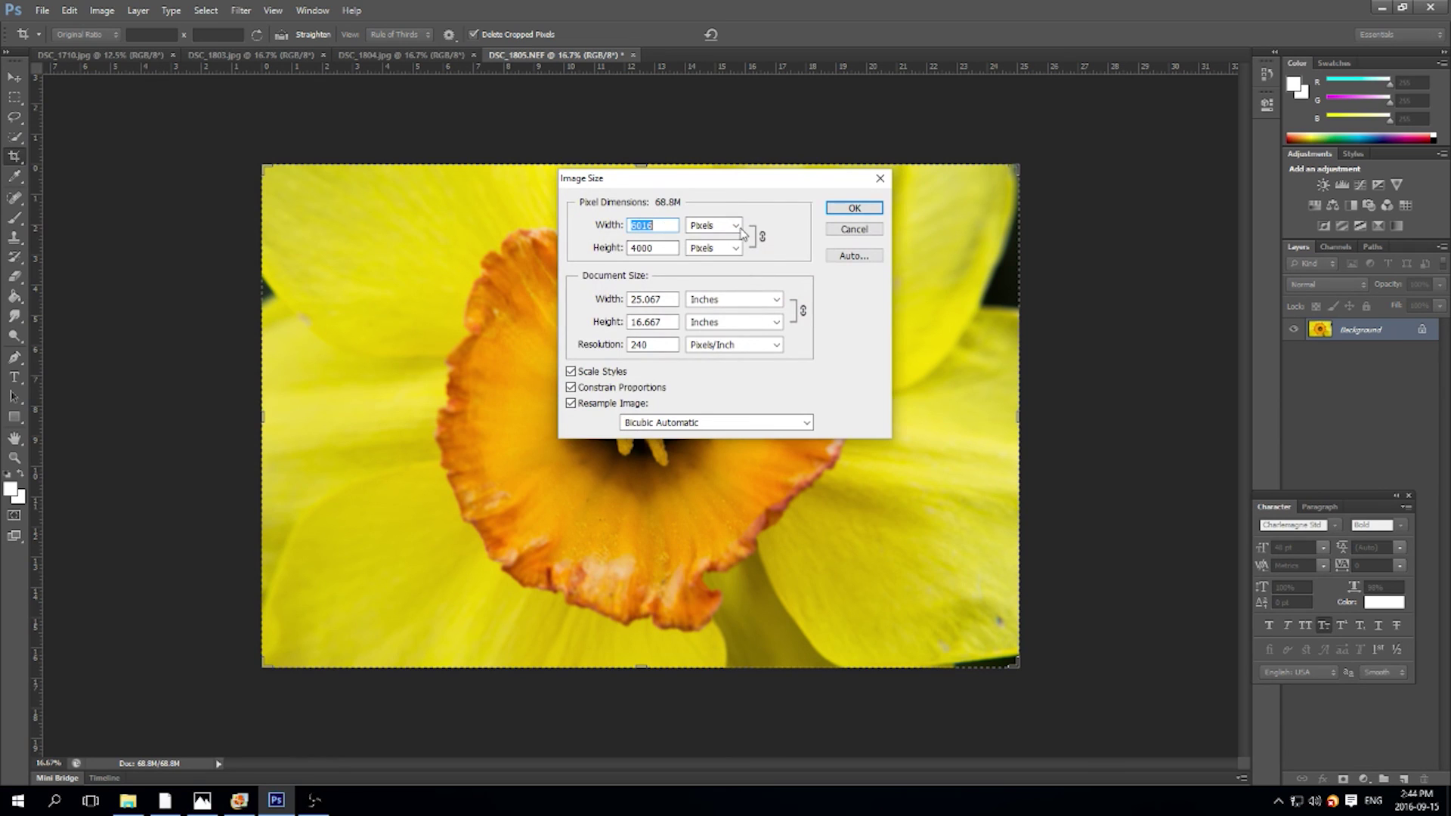
click(733, 226)
click(704, 241)
double_click(649, 225)
text(30)
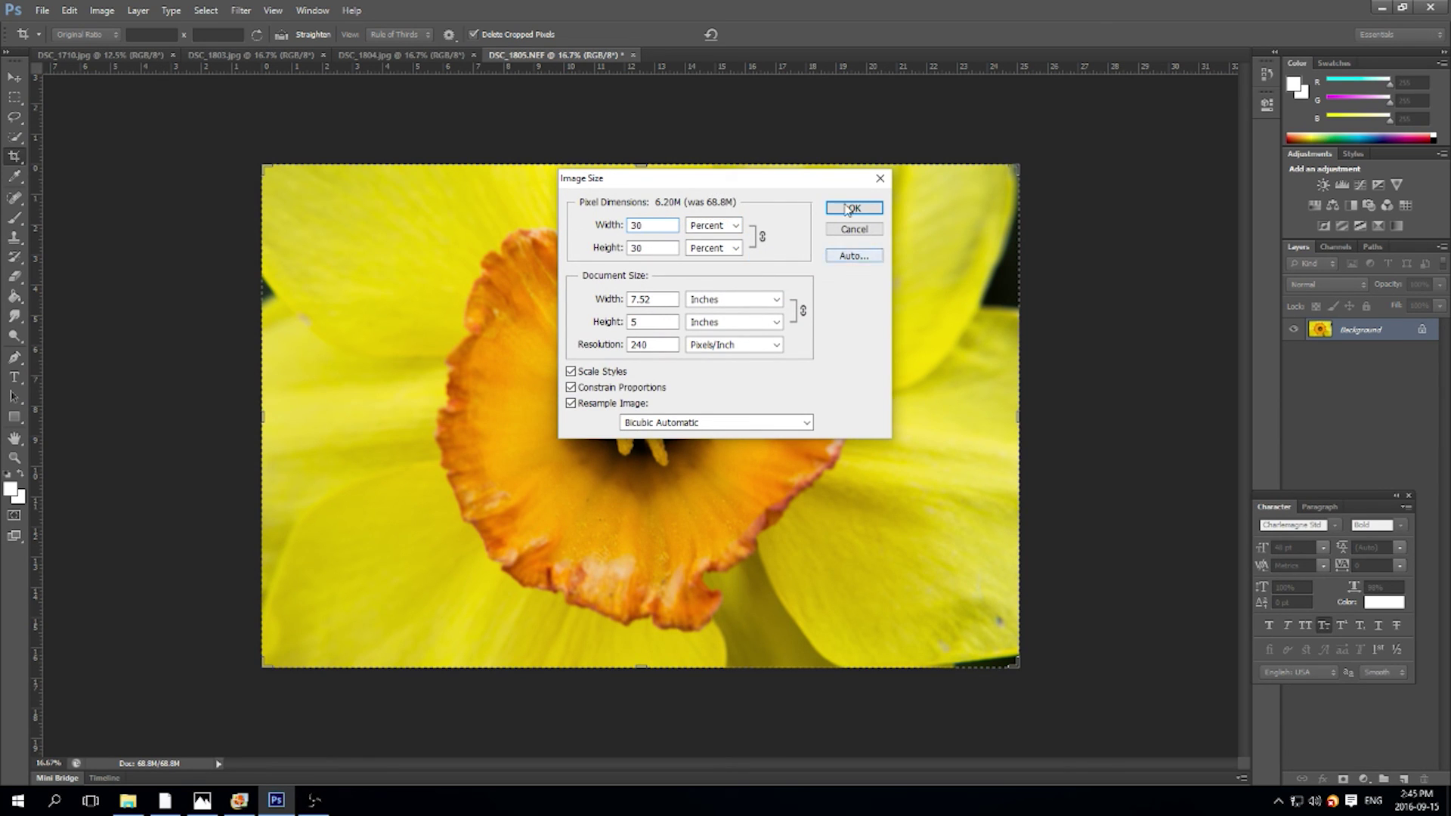
click(866, 212)
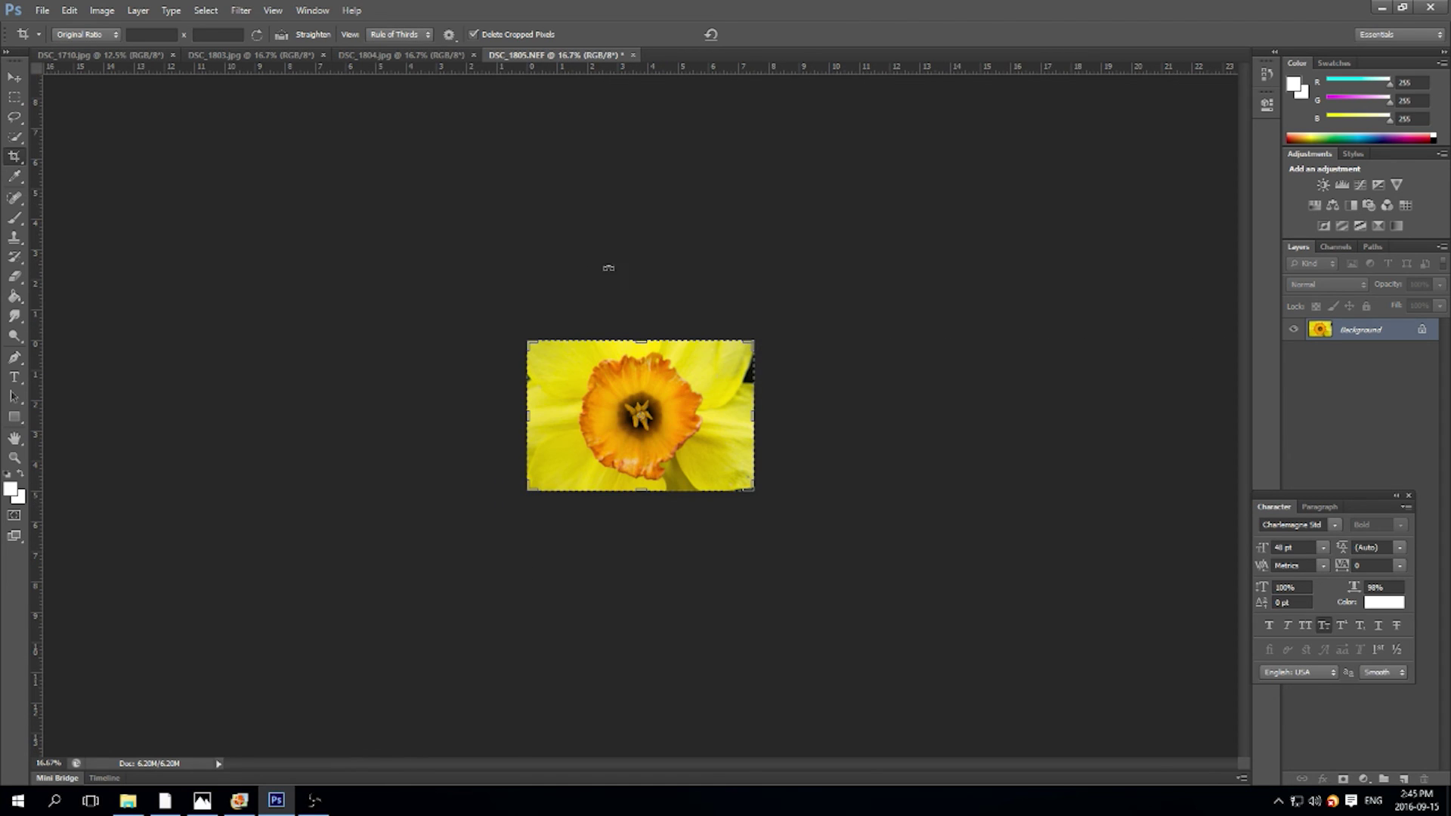
Save the image as DSC_1805.jpg in New folder, in JPEG format with Maximum quality 12 and Baseline ("Standard").
click(40, 11)
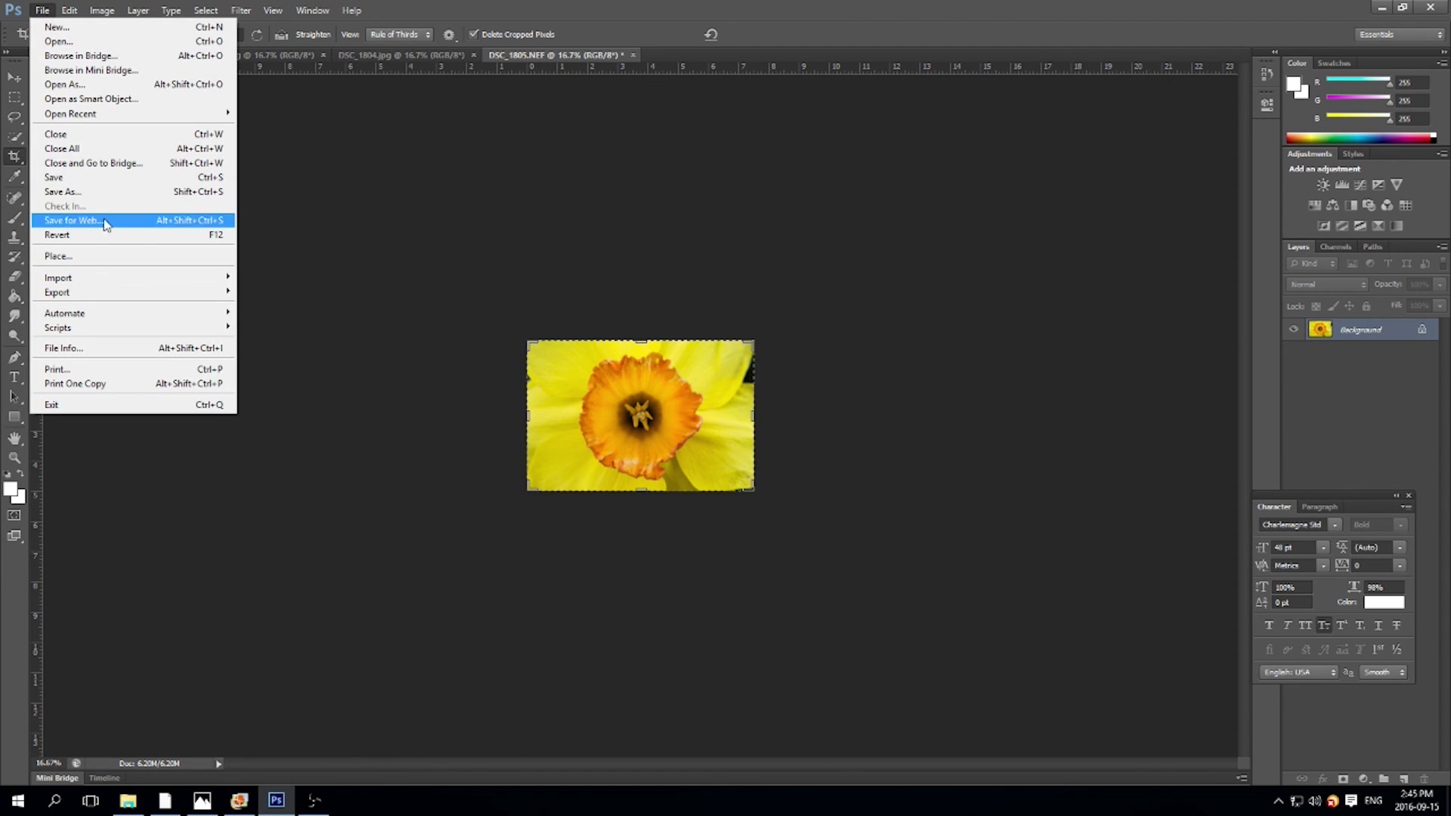
click(106, 193)
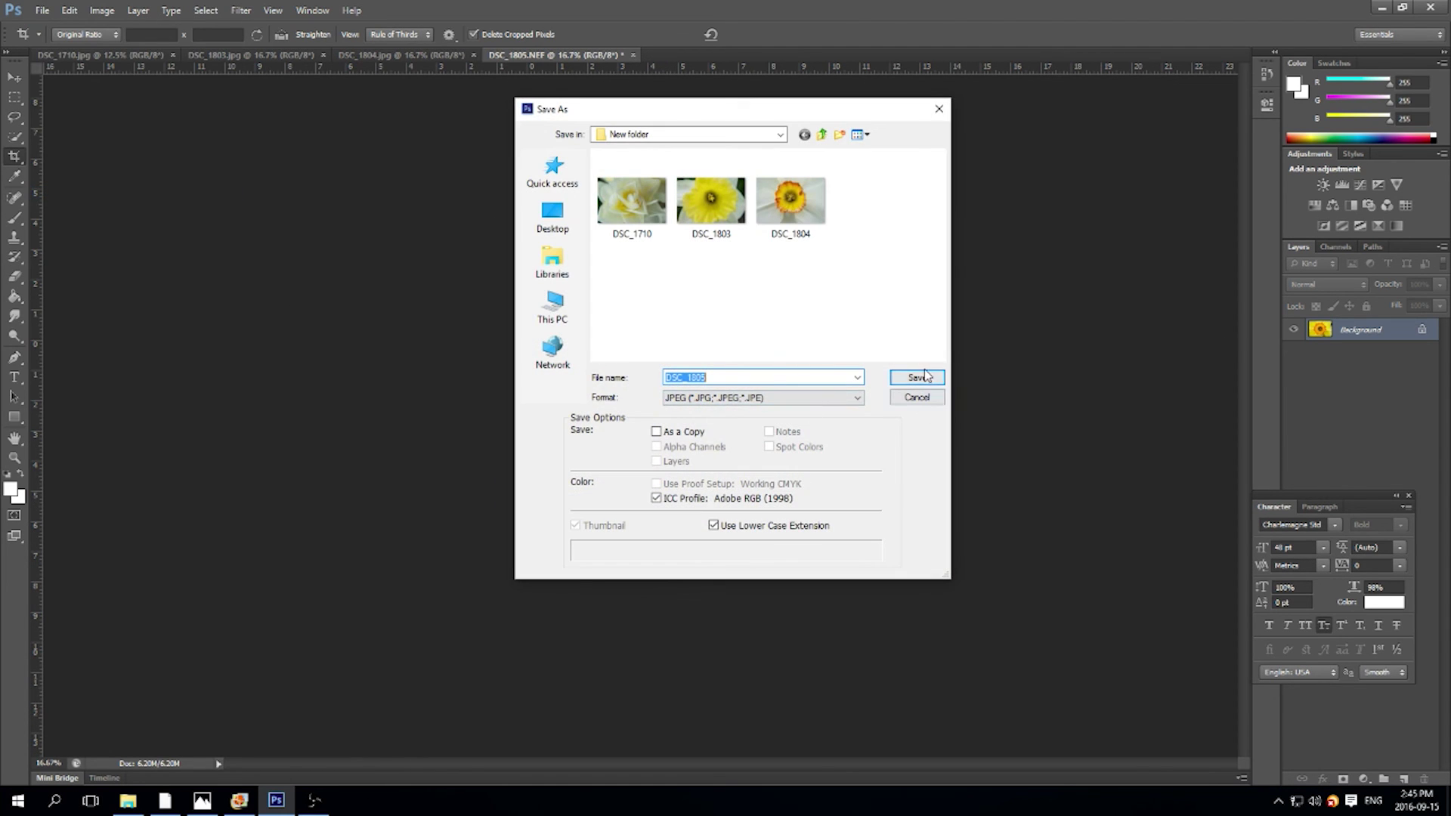
click(904, 377)
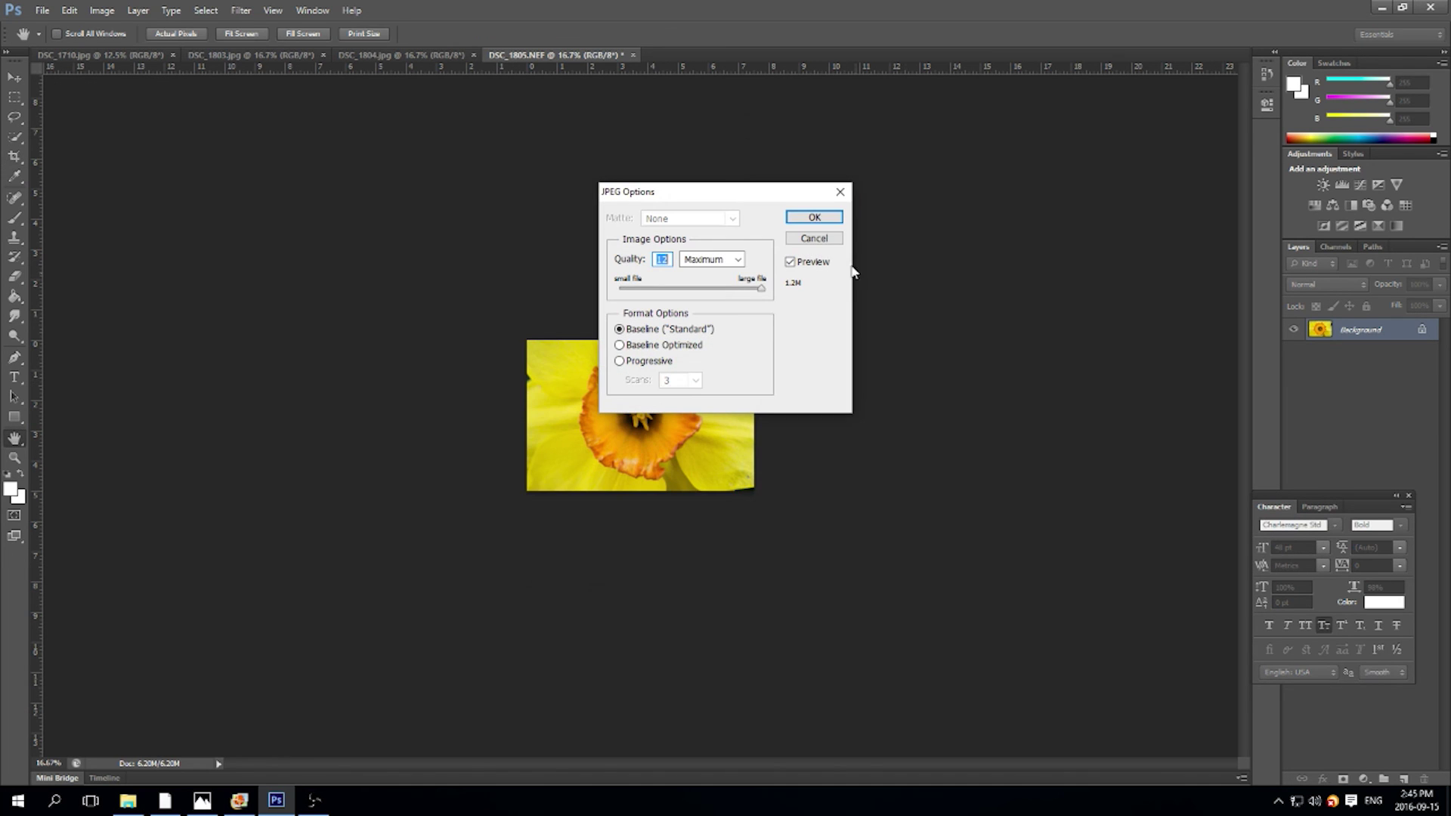
click(825, 218)
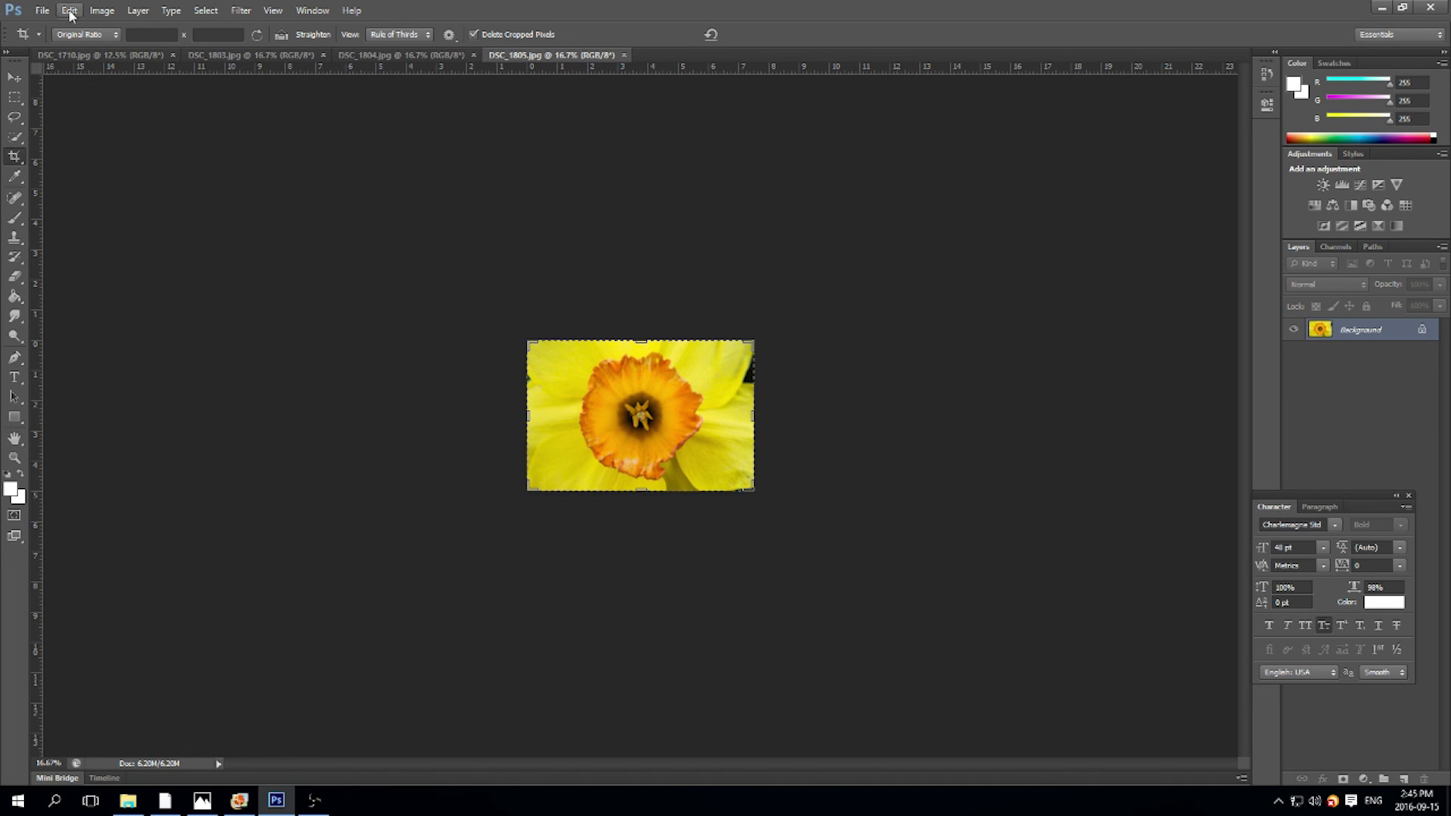
Open the raw photo DSC_1806 from New folder in Camera Raw.
click(42, 10)
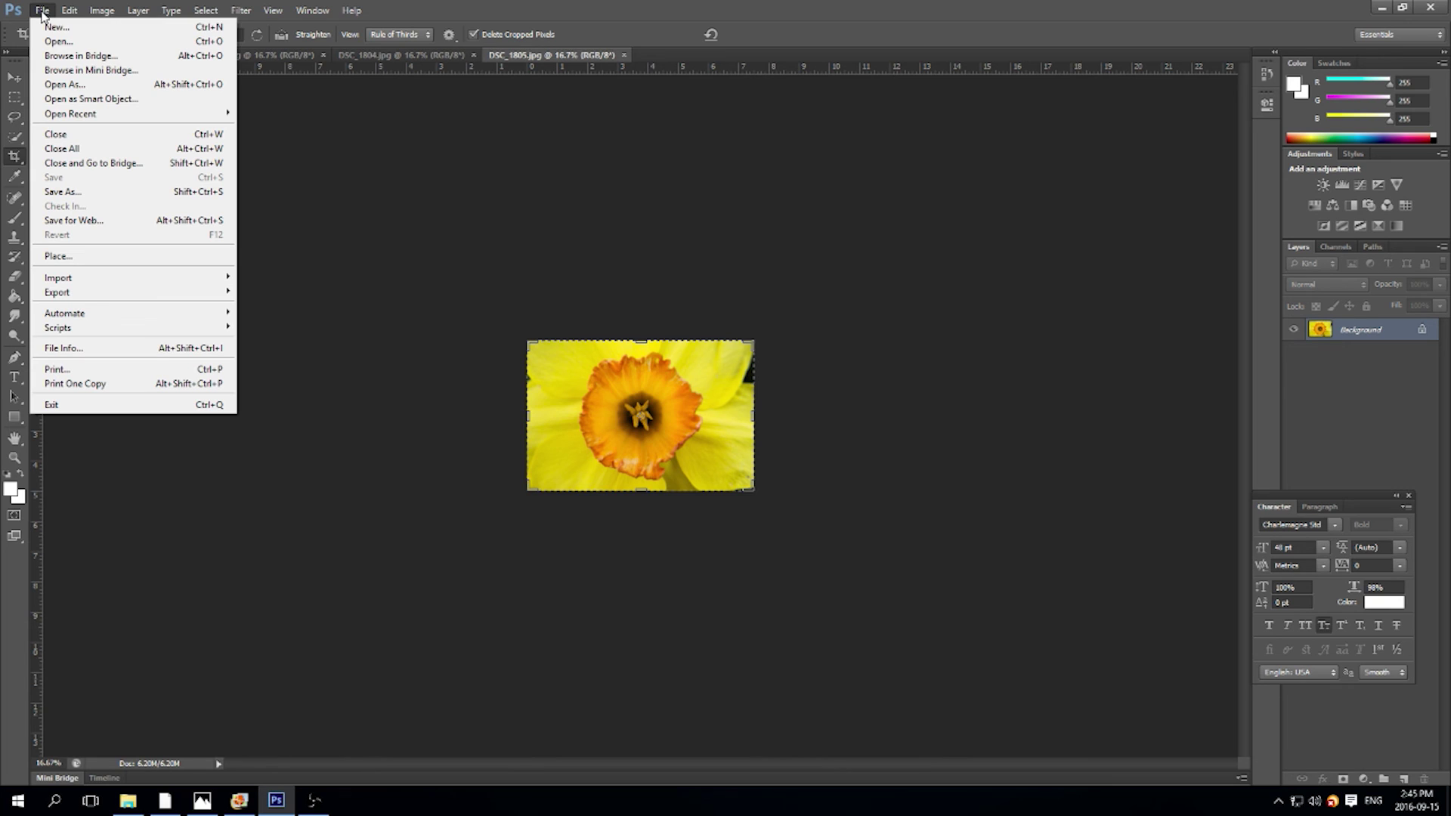
click(59, 41)
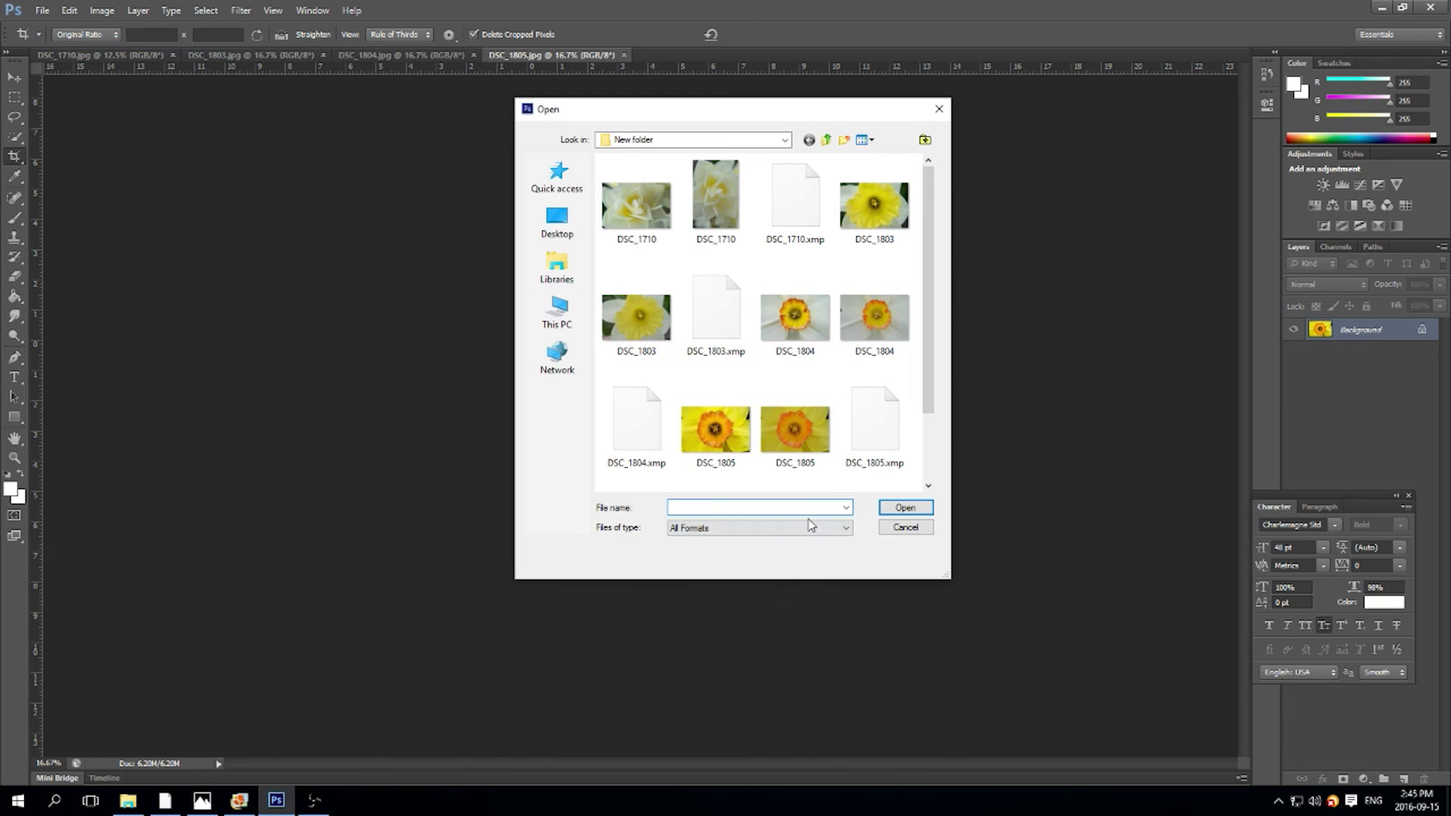
scroll(814, 487, down, 2)
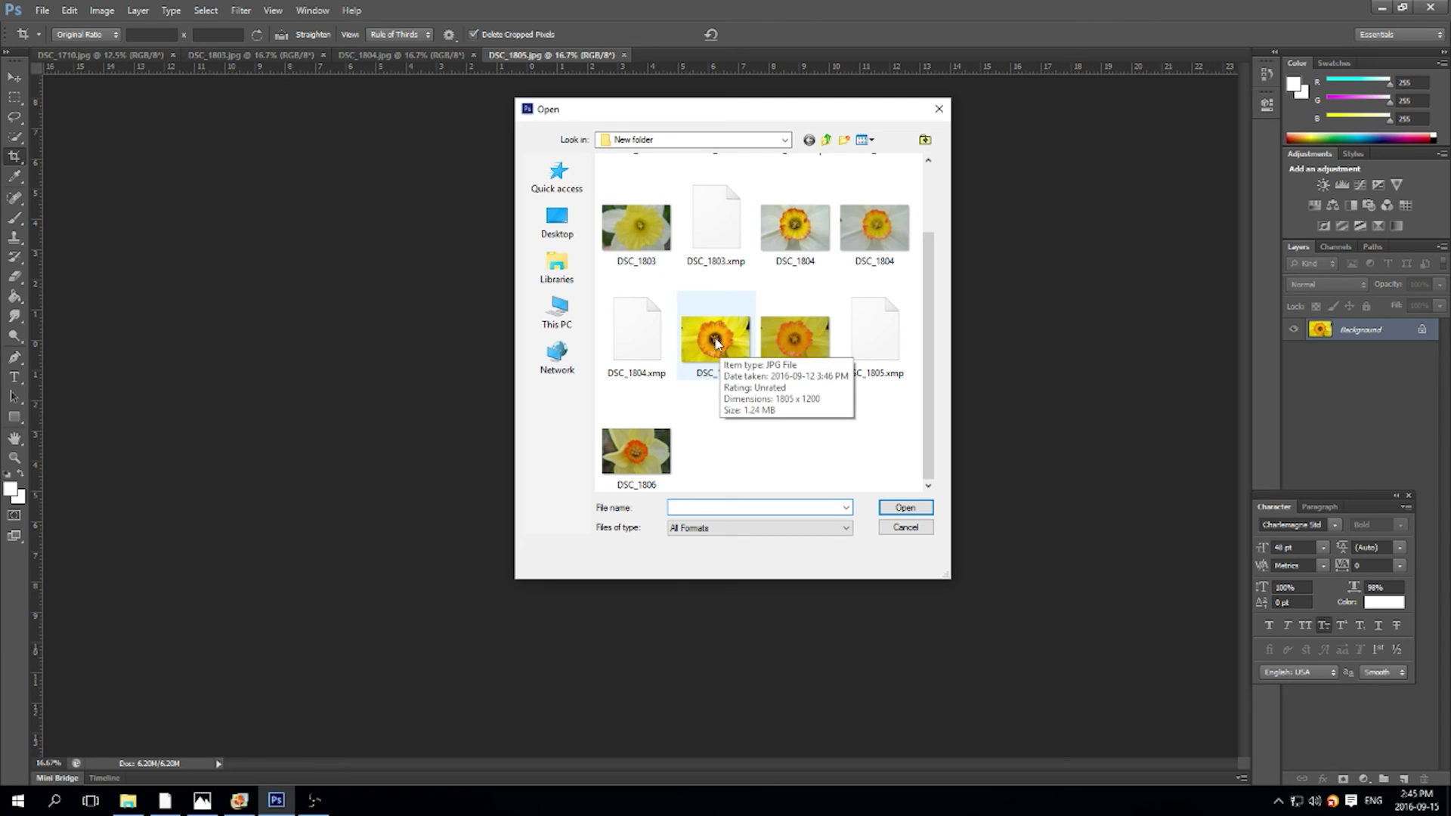
scroll(752, 415, up, 1)
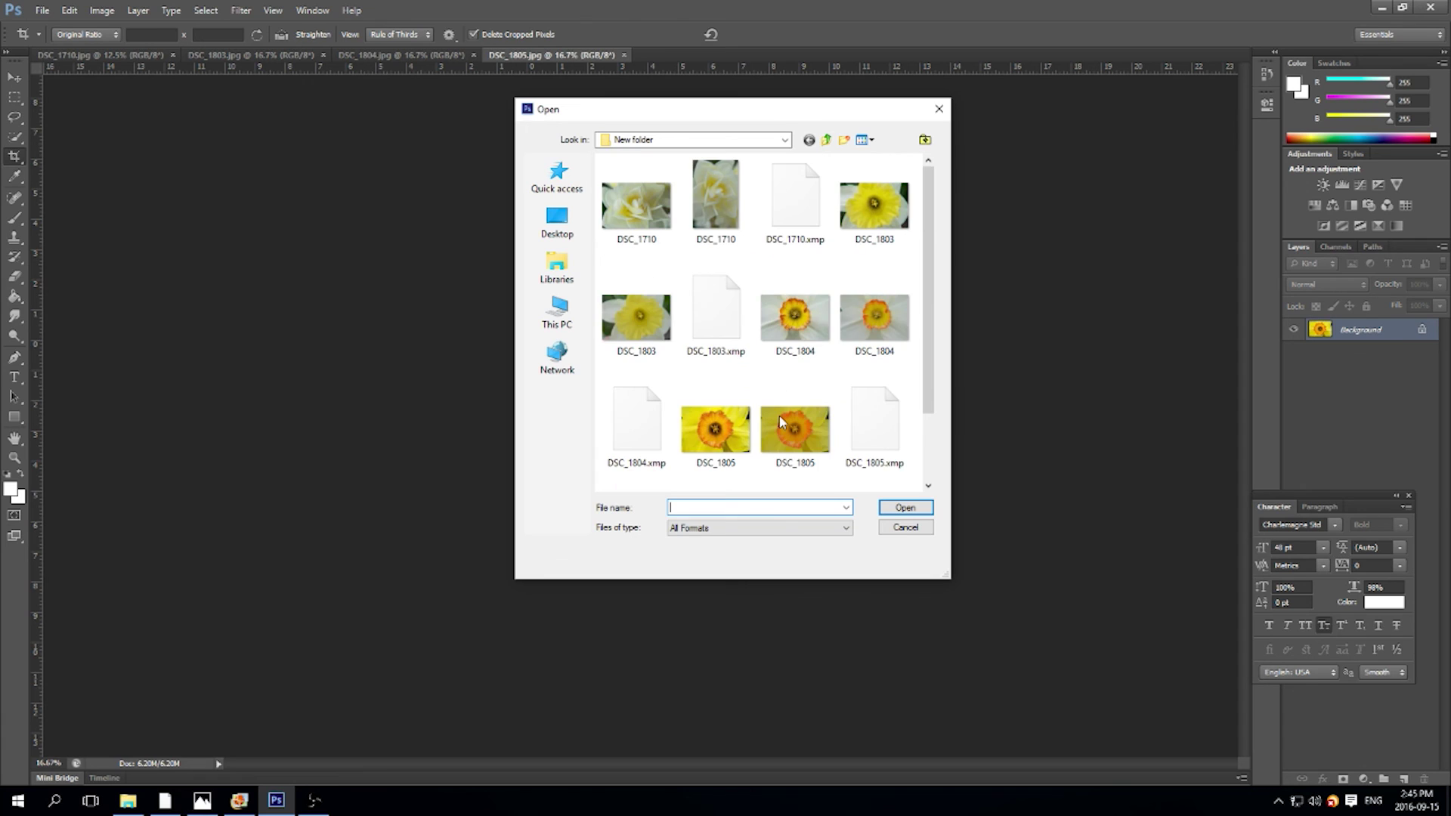
scroll(782, 419, down, 1)
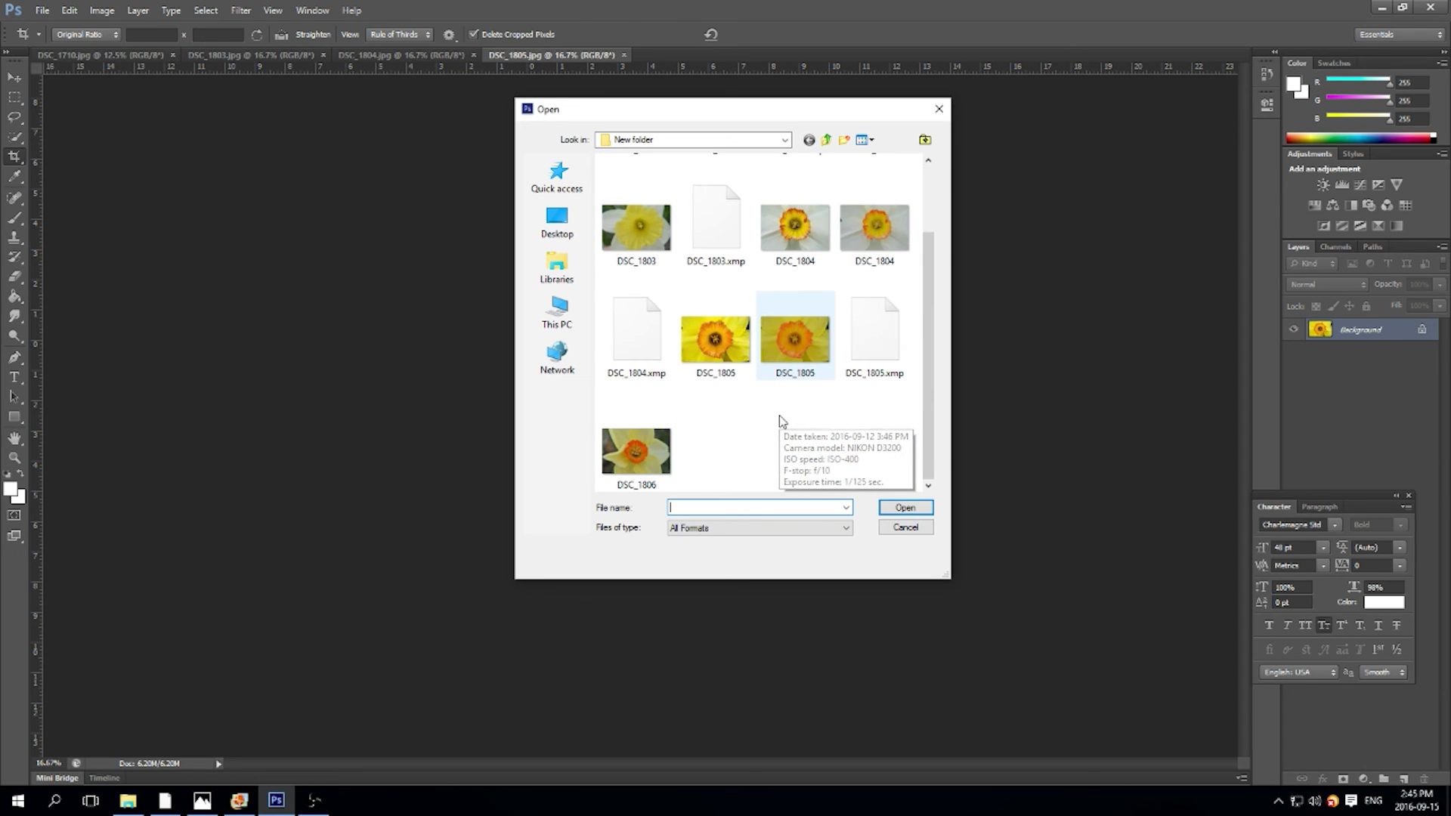
click(636, 453)
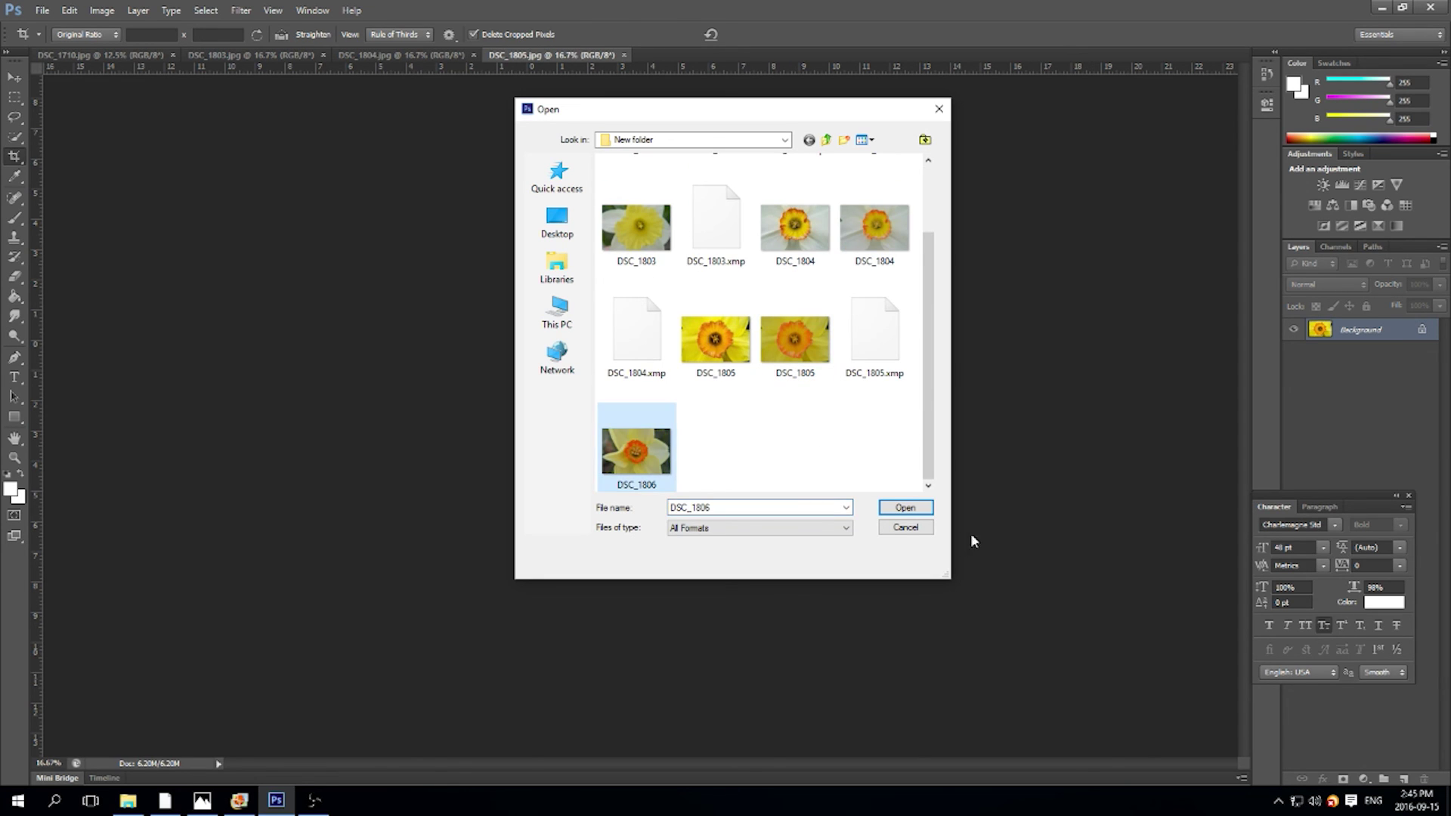
click(905, 508)
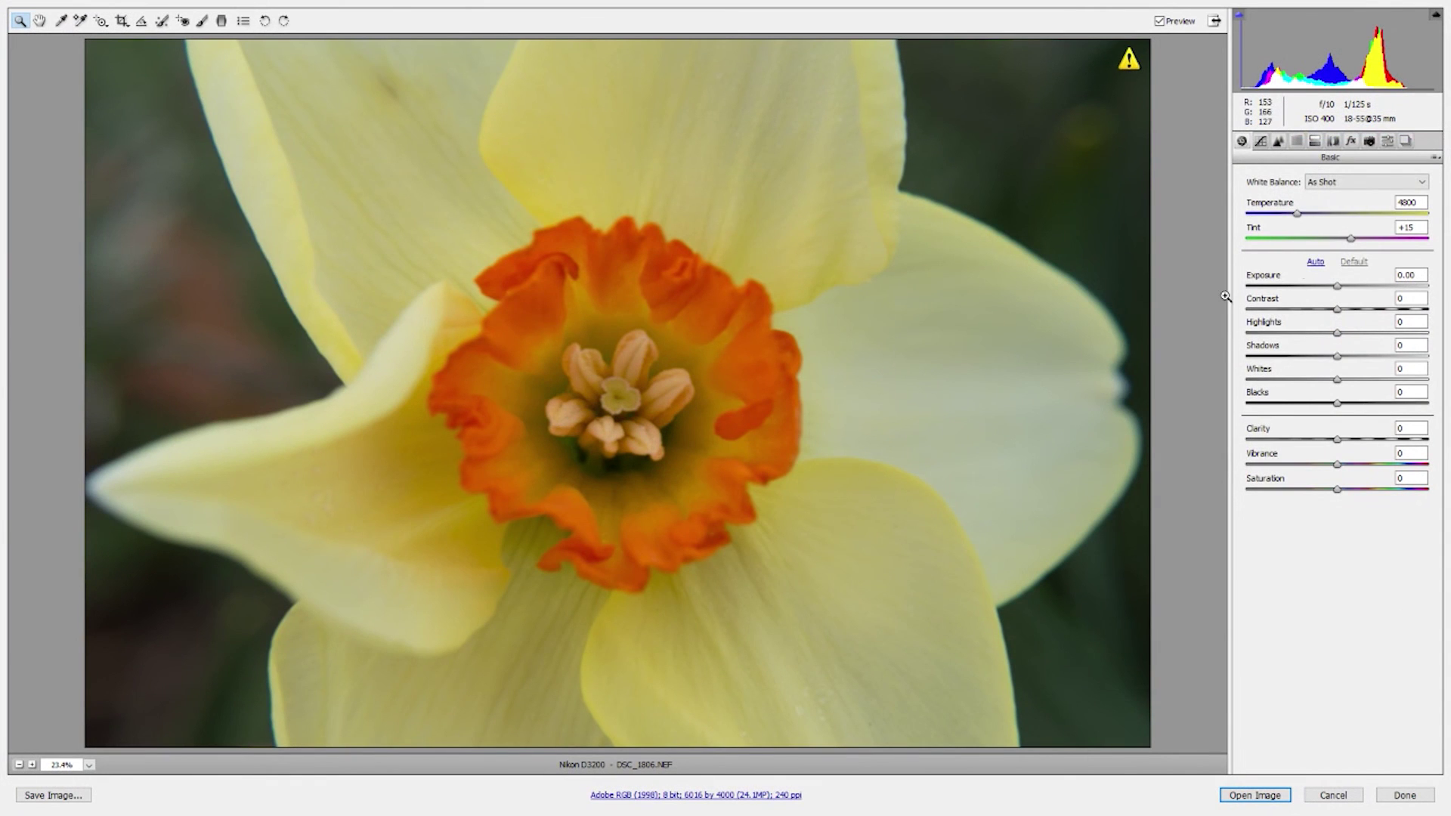
Set the daffodil photo's Contrast to +33, Clarity to +38 and Highlights to -53.
drag(1337, 309, 1369, 308)
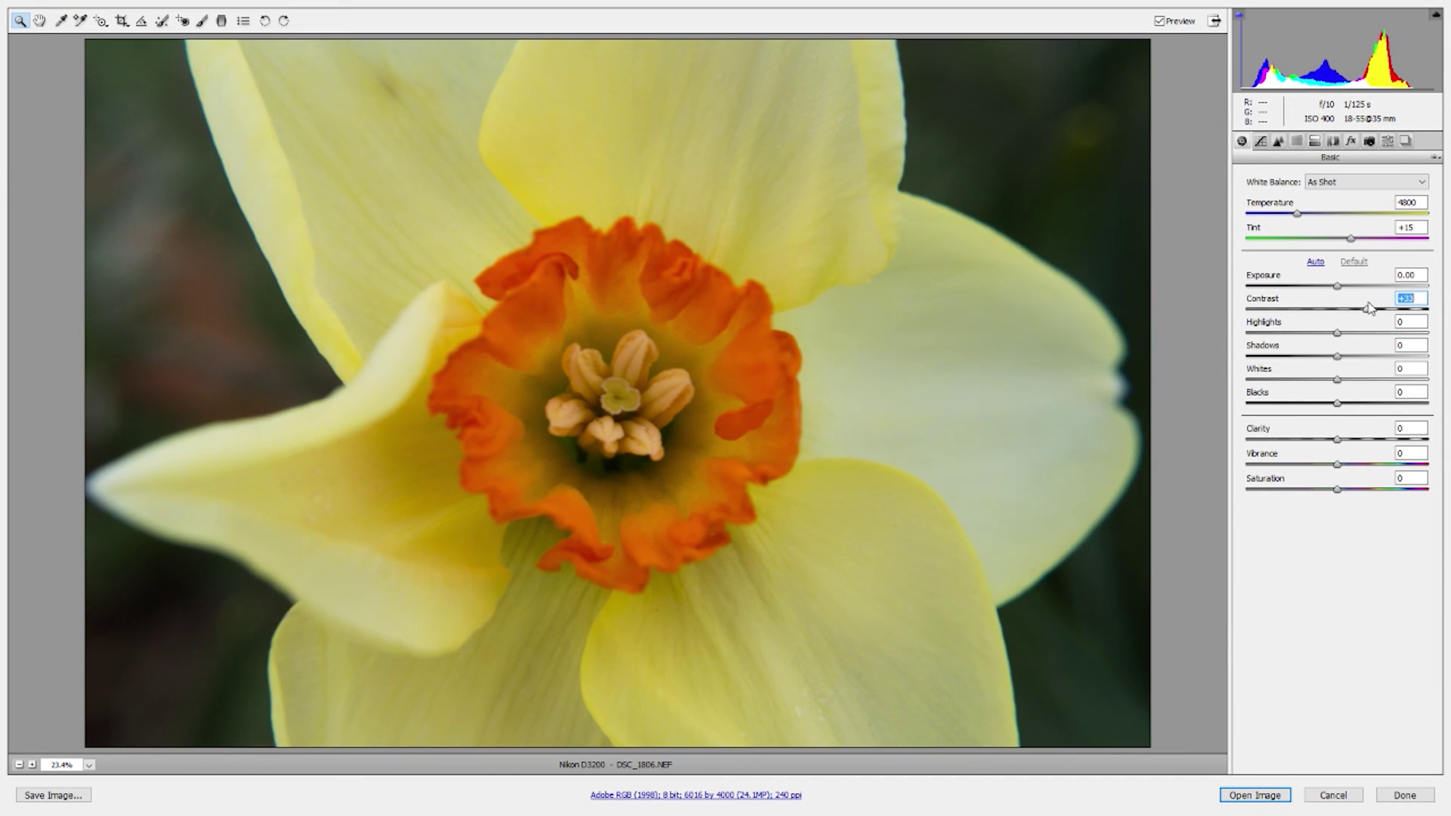
drag(1341, 440, 1376, 441)
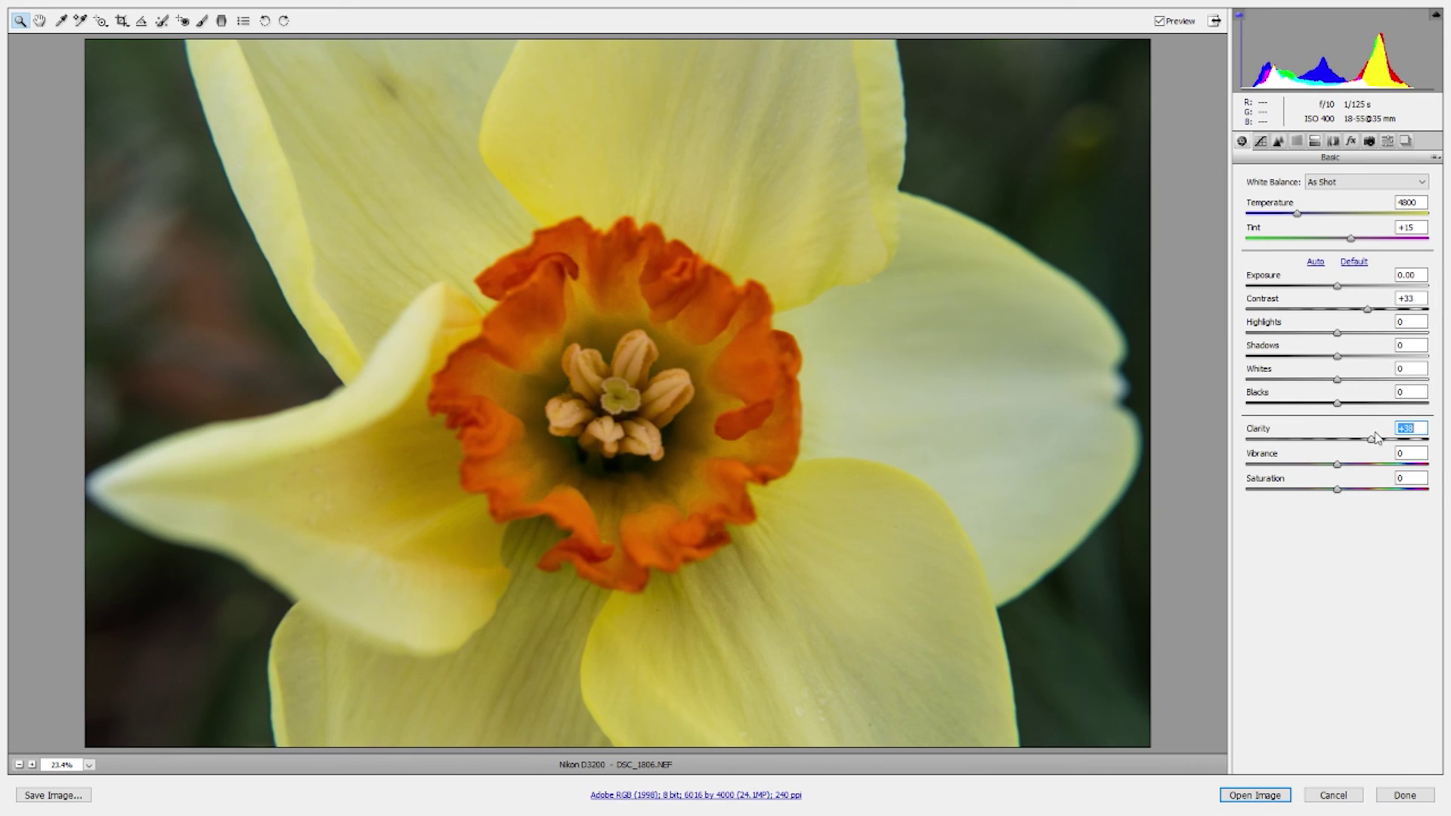
drag(1335, 332, 1290, 344)
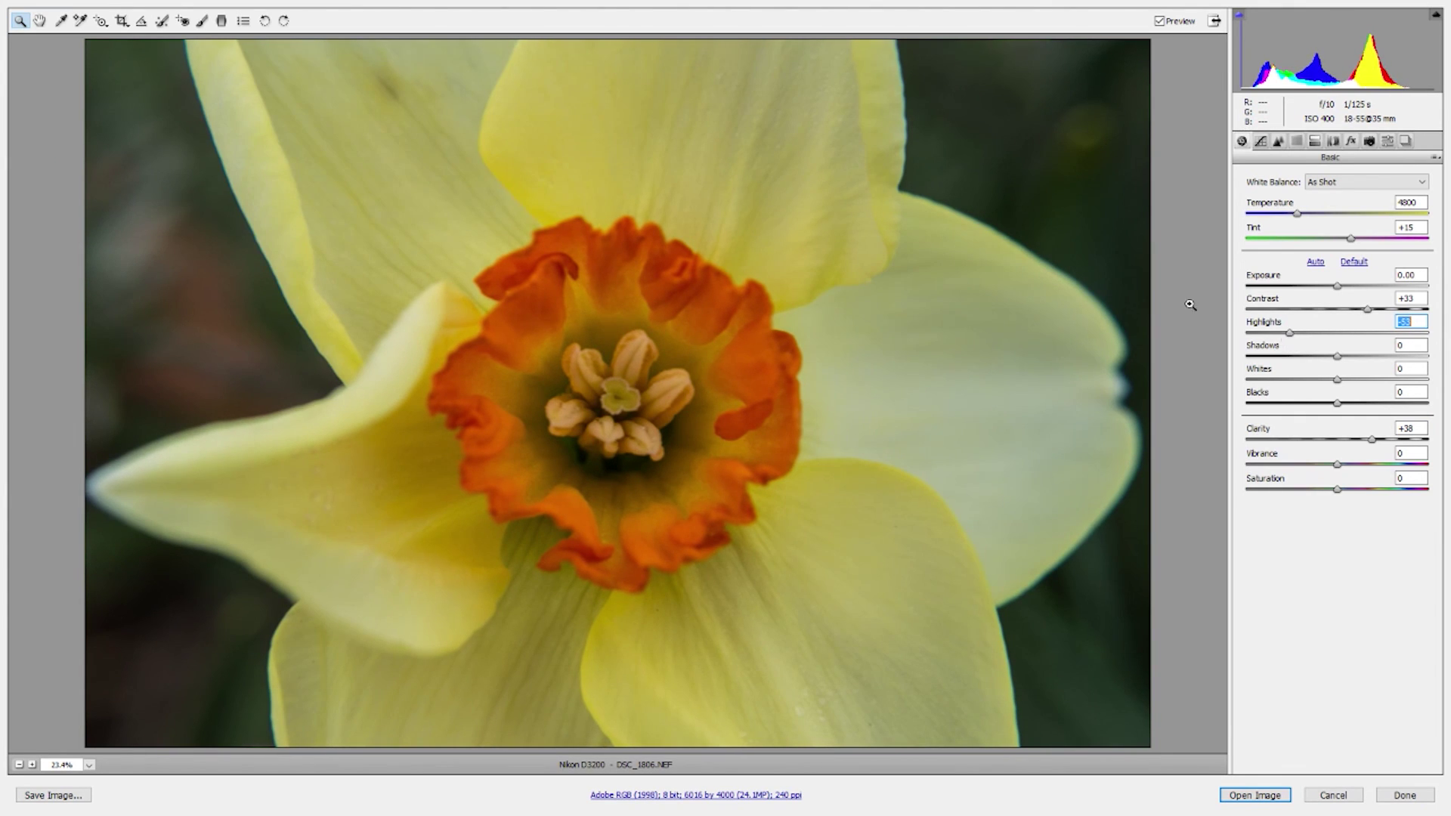
Set the daffodil photo's Whites to +35 and Exposure to +0.15.
drag(1338, 379, 1369, 381)
click(1337, 289)
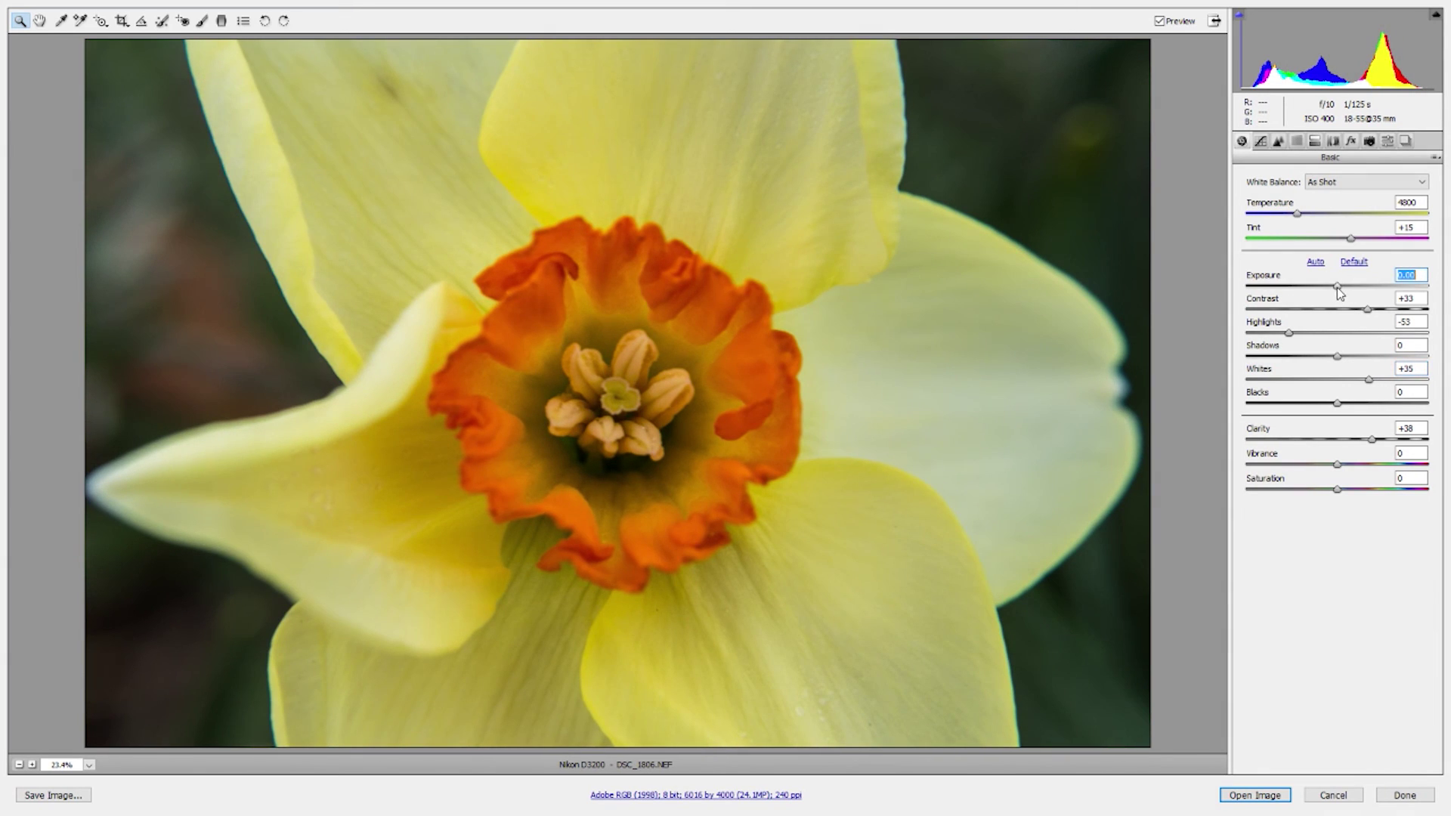
drag(1338, 288, 1339, 287)
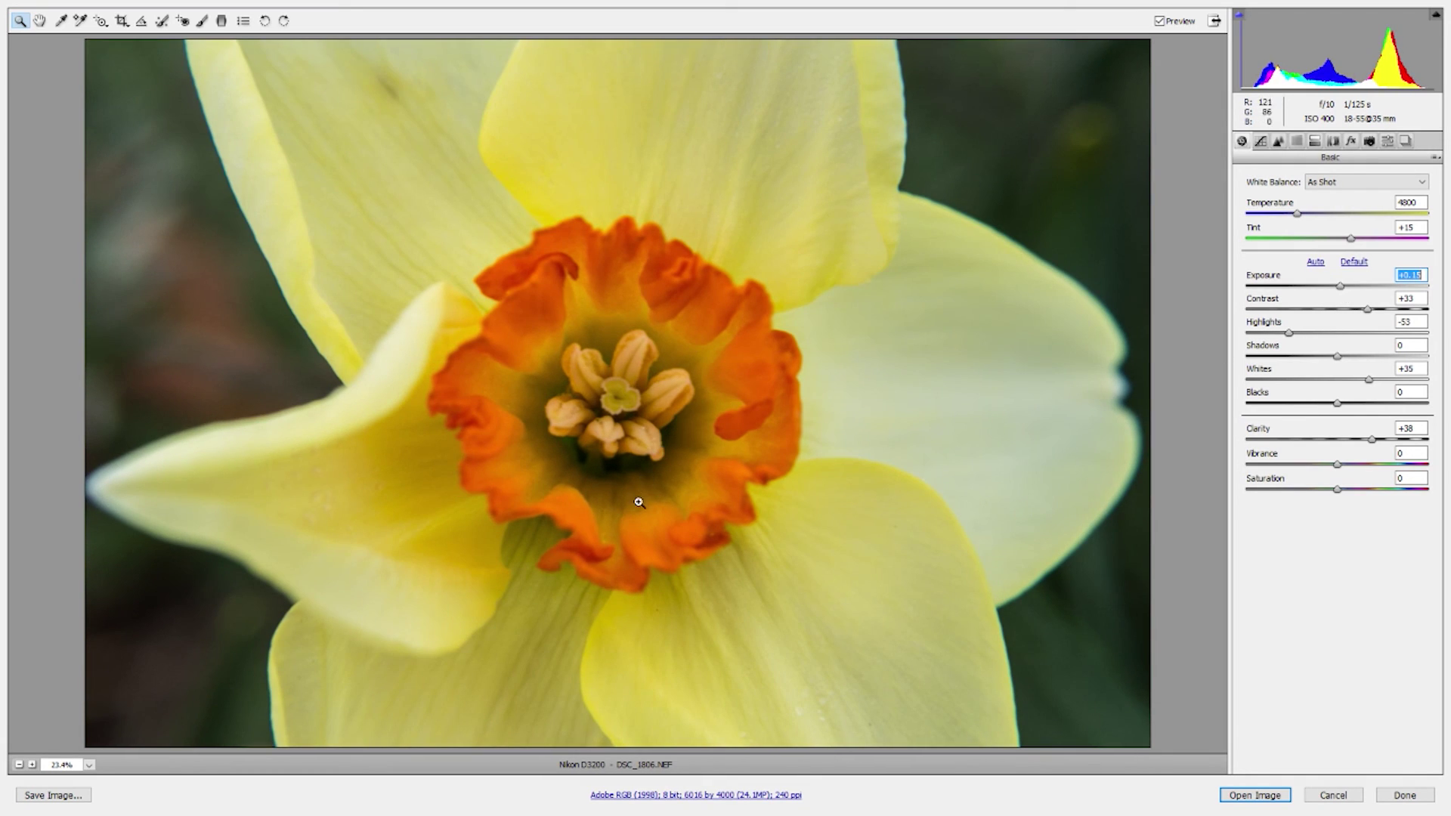
Raise the daffodil photo's Whites to about +48 and open the adjusted image in Photoshop.
right_click(683, 319)
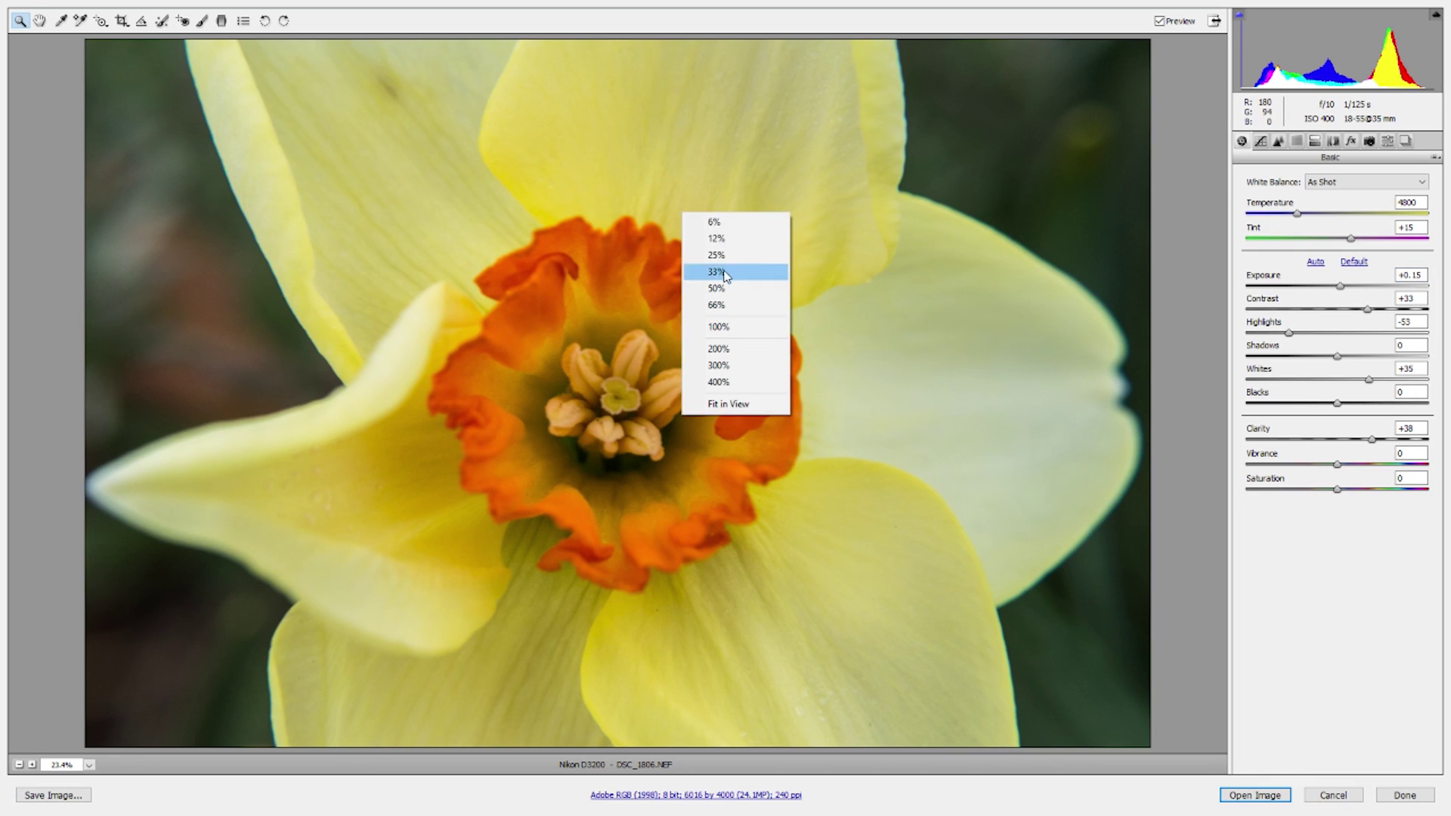
click(739, 242)
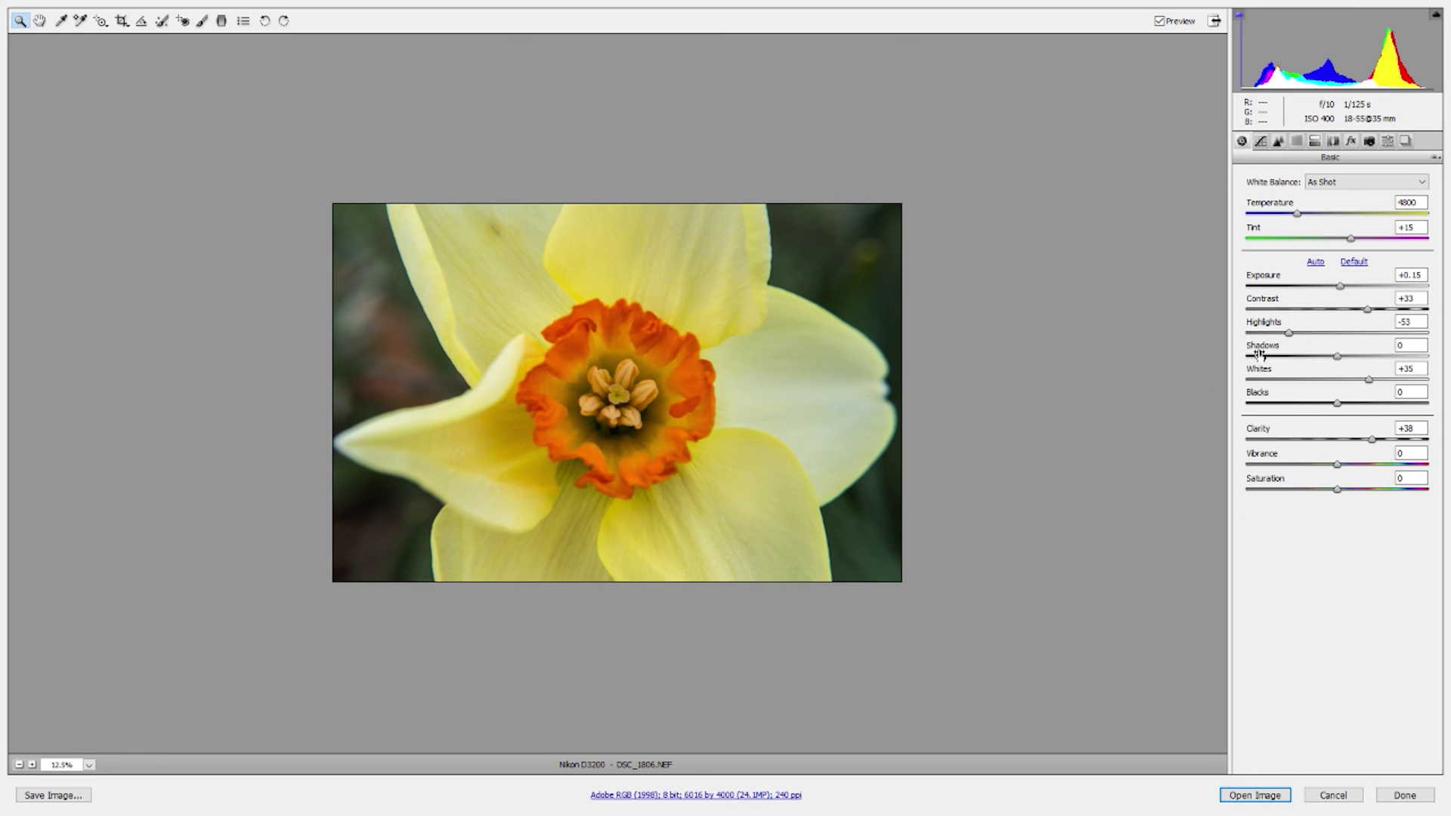
drag(1368, 378, 1382, 384)
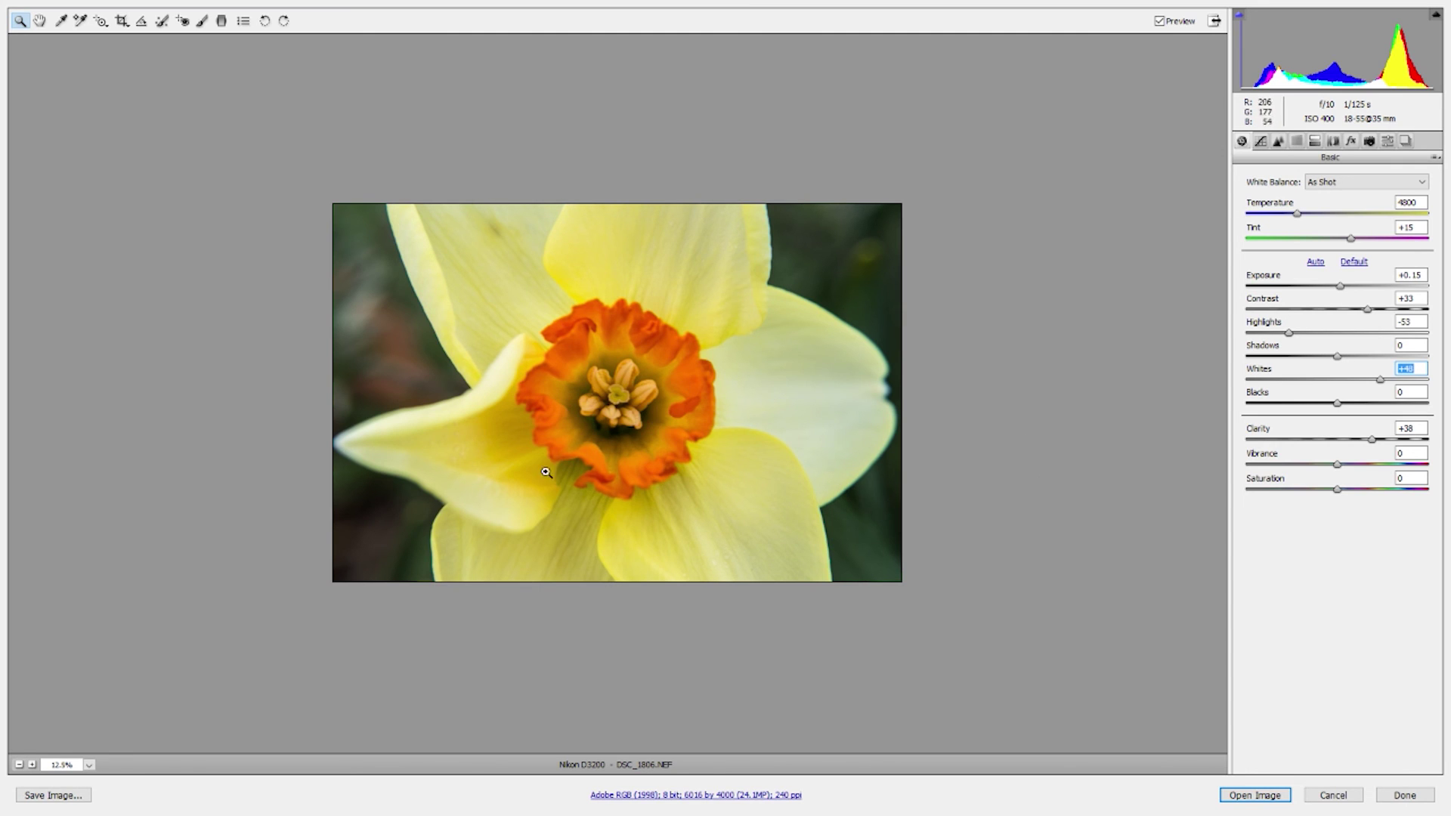
click(1252, 796)
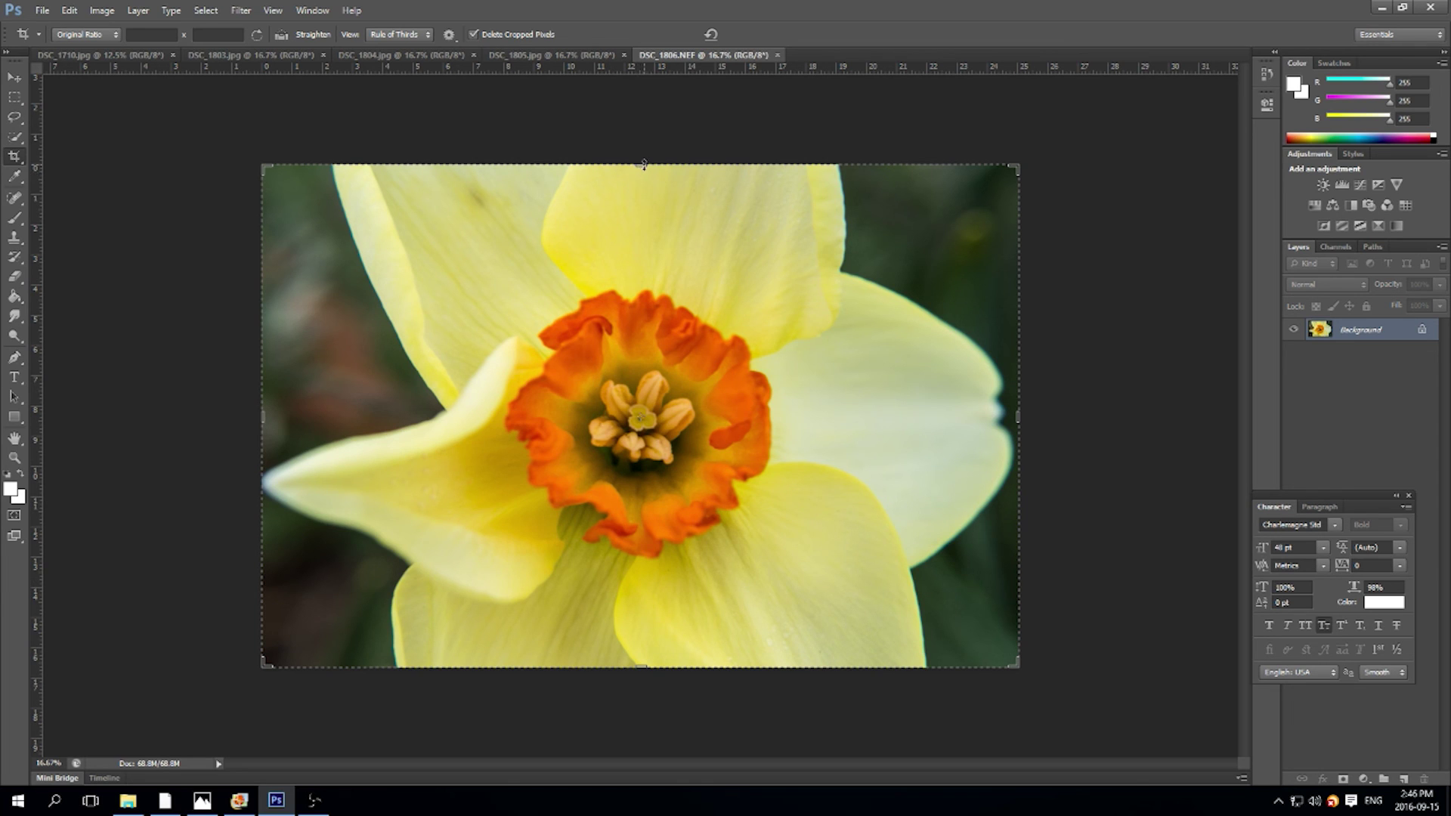
Crop the daffodil photo evenly around the flower in its original ratio, to about 5222 by 3472 pixels.
drag(643, 164, 644, 187)
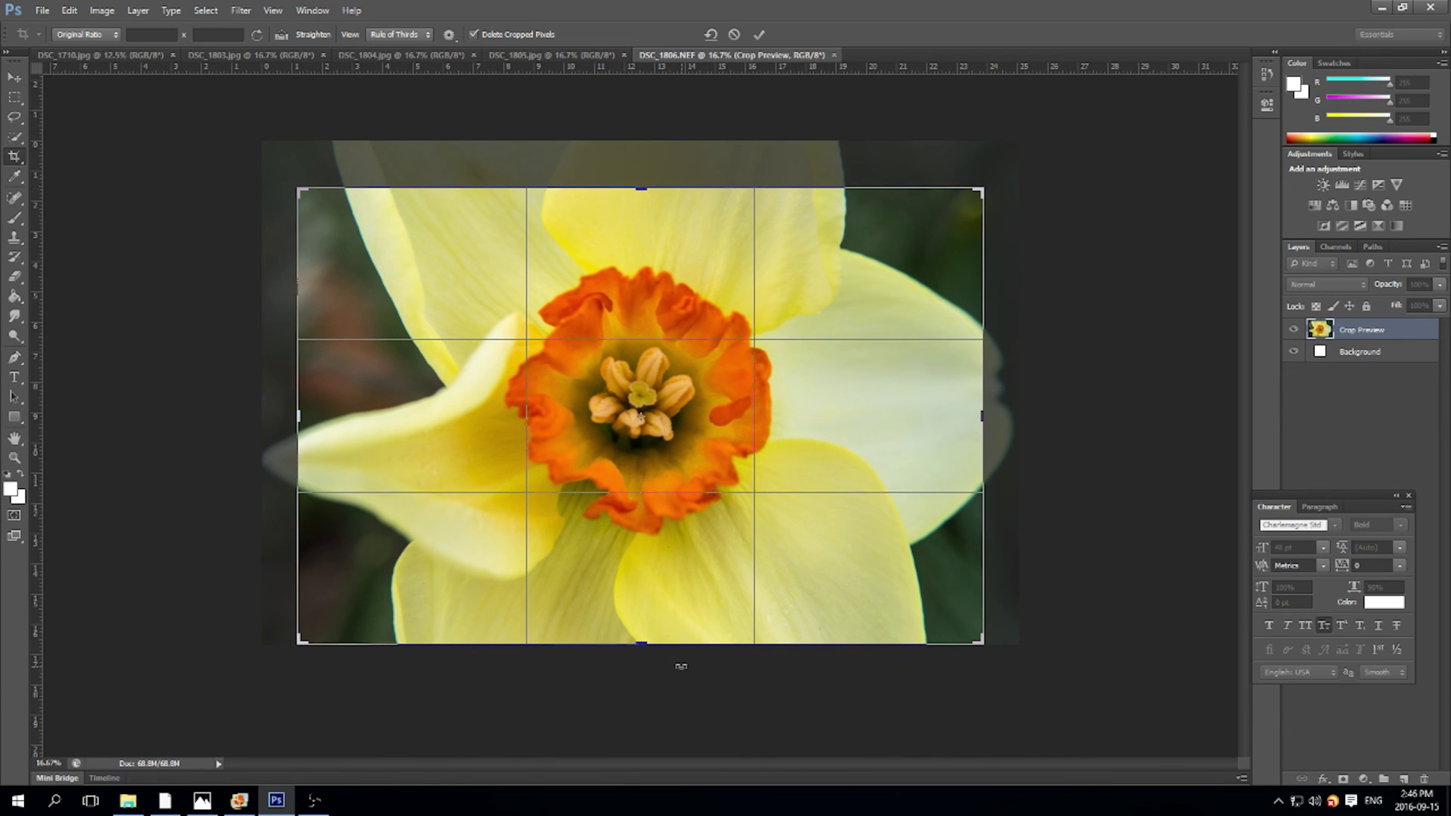
drag(643, 642, 646, 632)
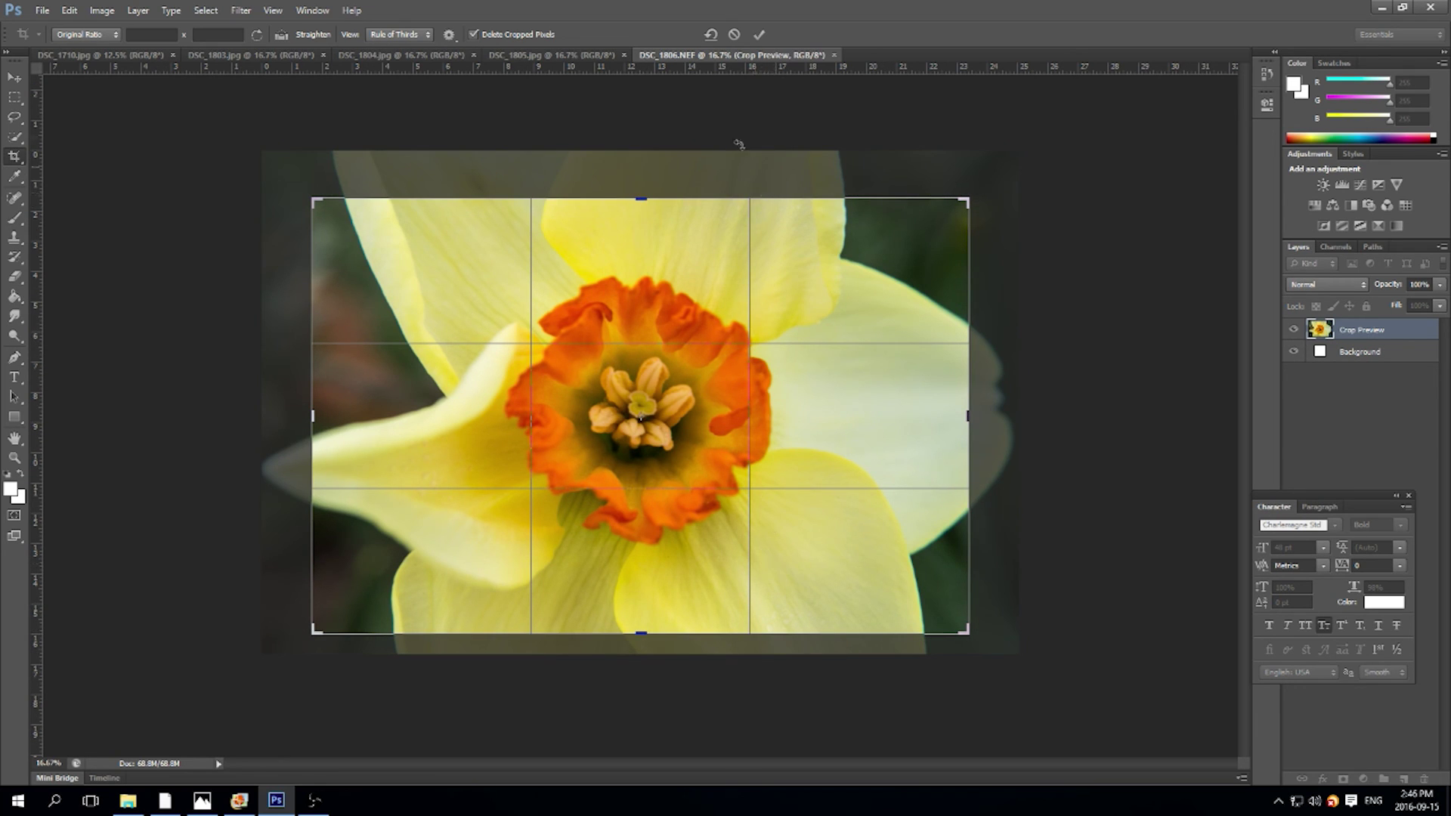
click(760, 35)
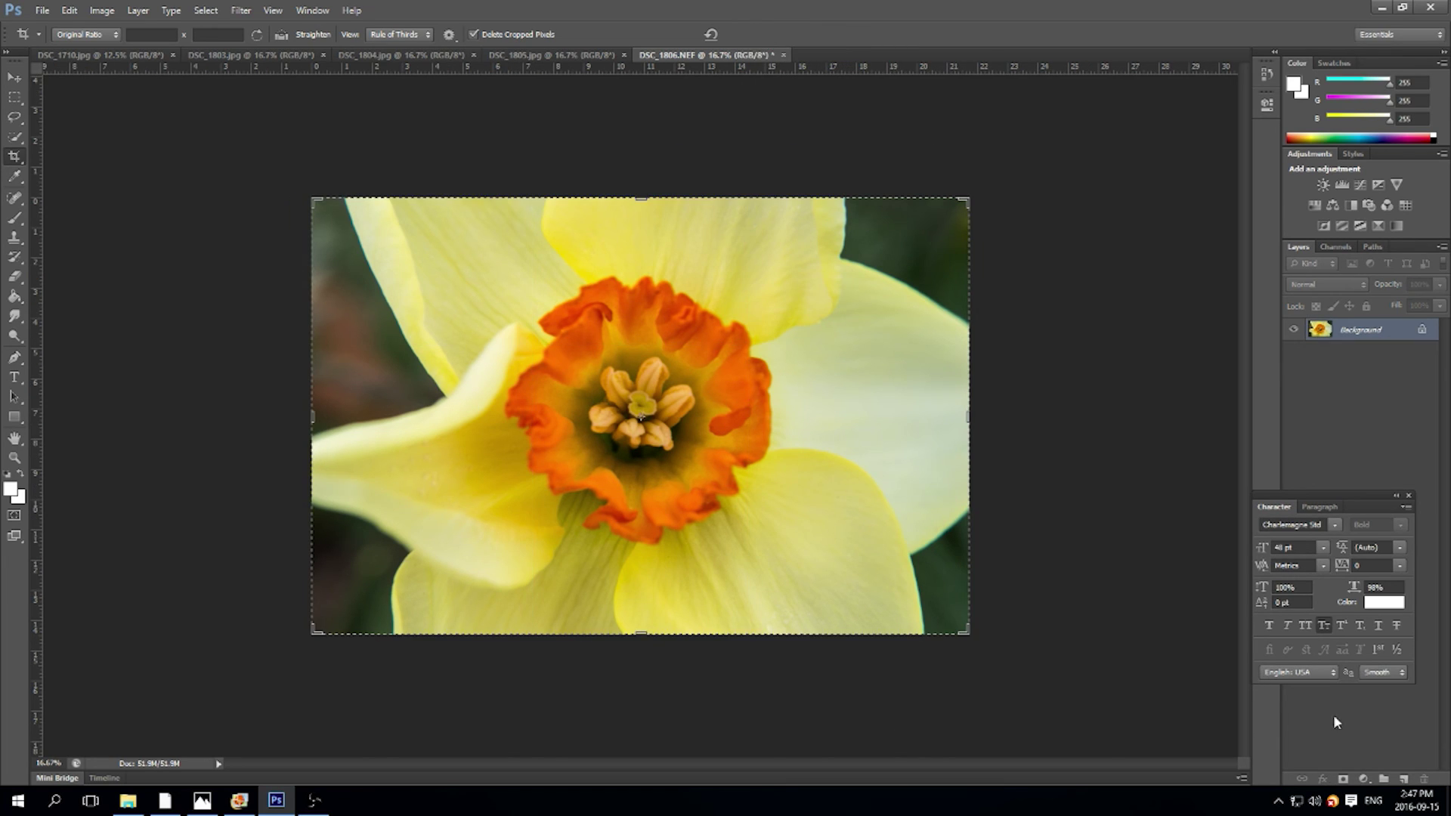
Resize the cropped daffodil image to 30 percent with its proportions constrained.
click(88, 13)
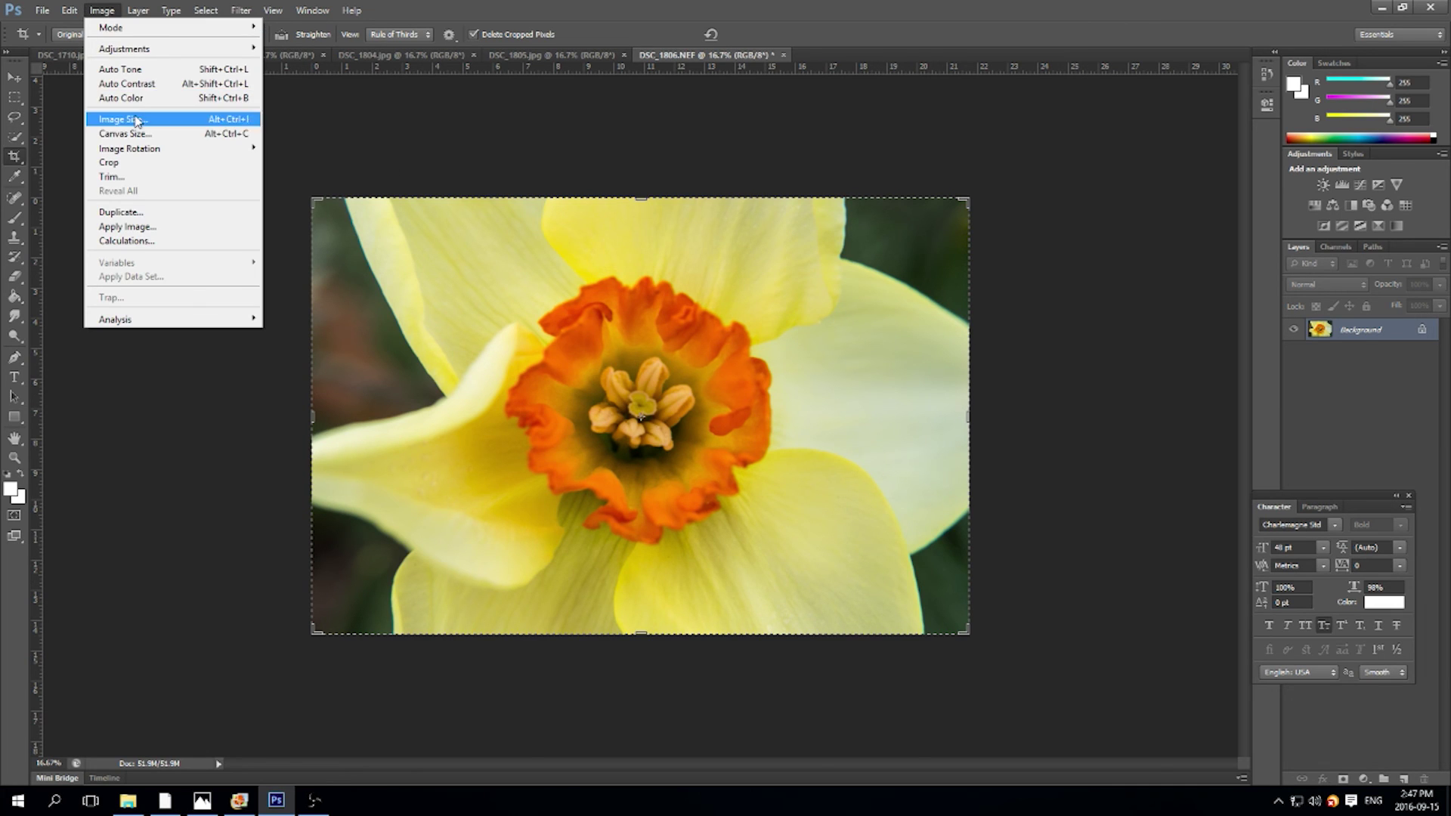
click(123, 119)
click(733, 226)
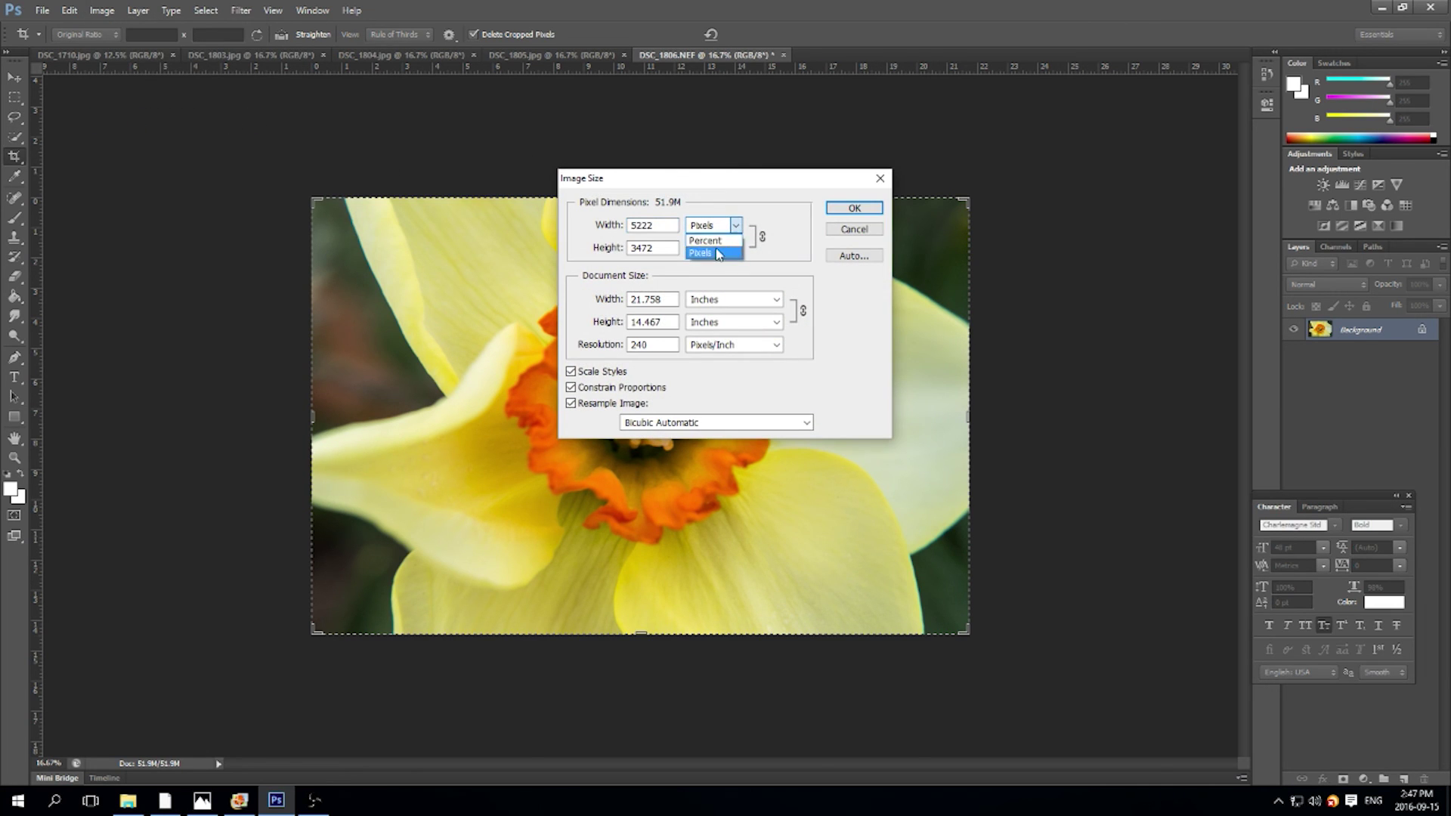
click(710, 238)
double_click(669, 228)
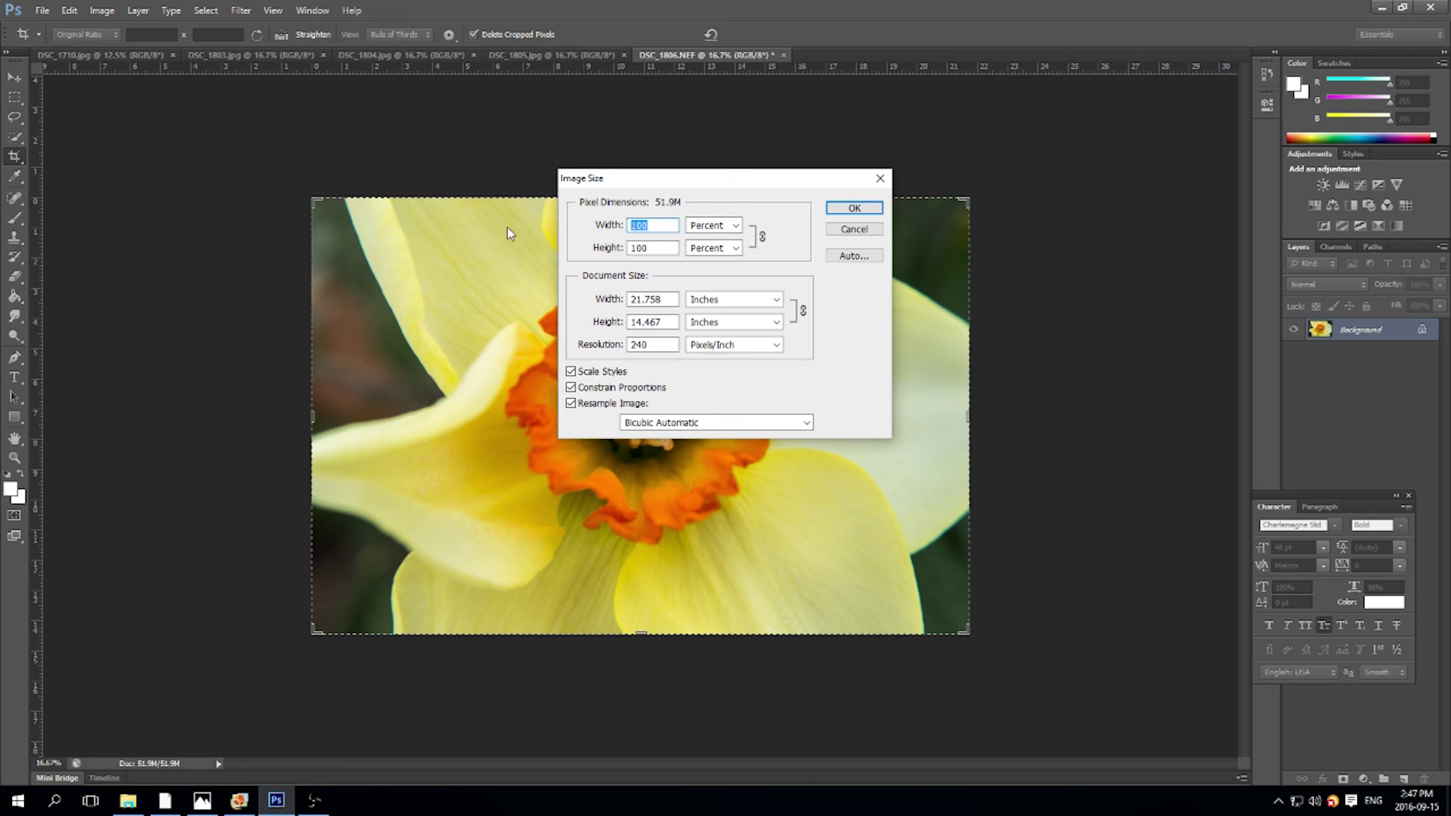
text(30)
click(856, 210)
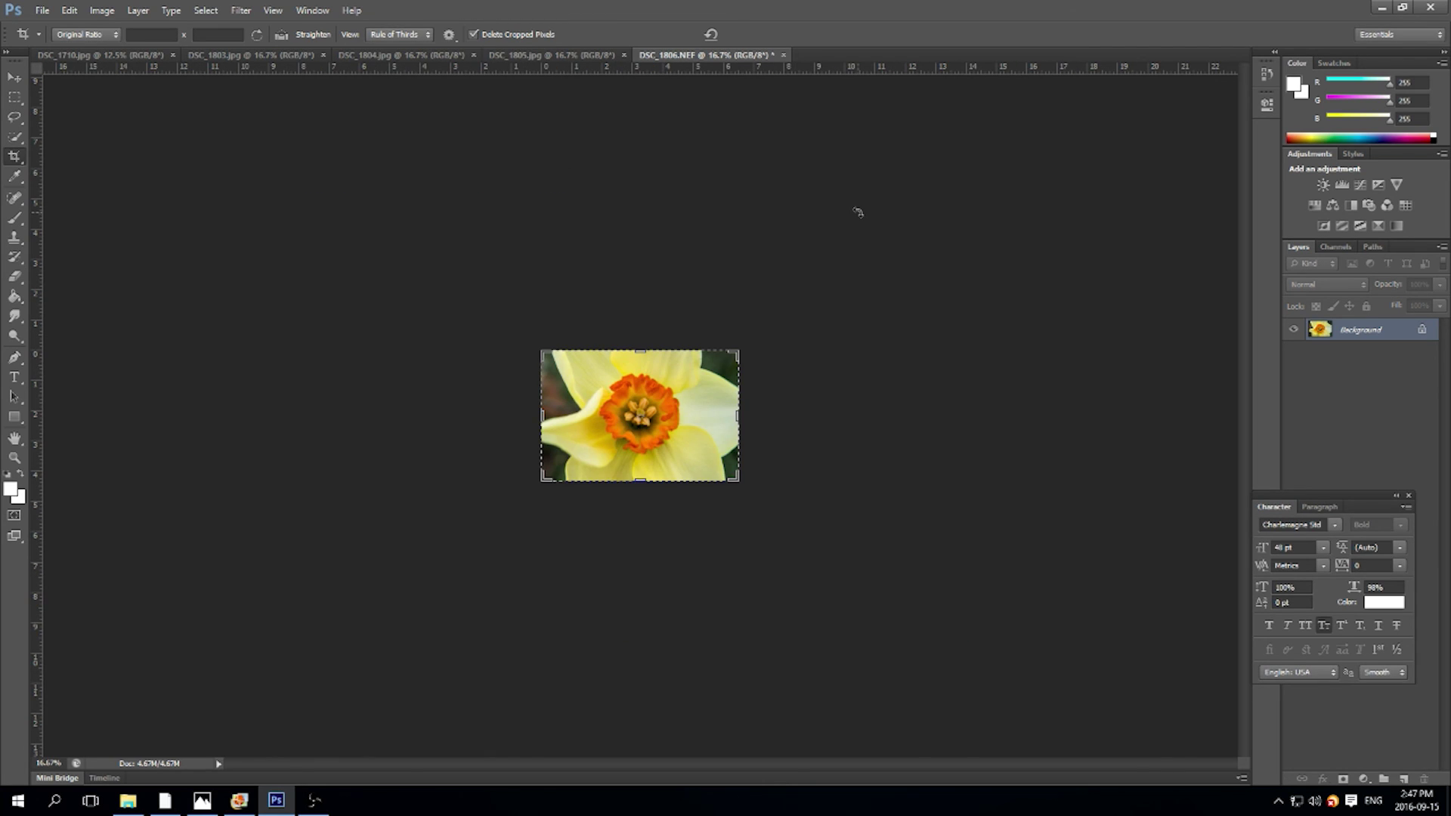
Save the image as DSC_1806.jpg in New folder, in JPEG format with Maximum quality 12 and Baseline ("Standard").
click(41, 10)
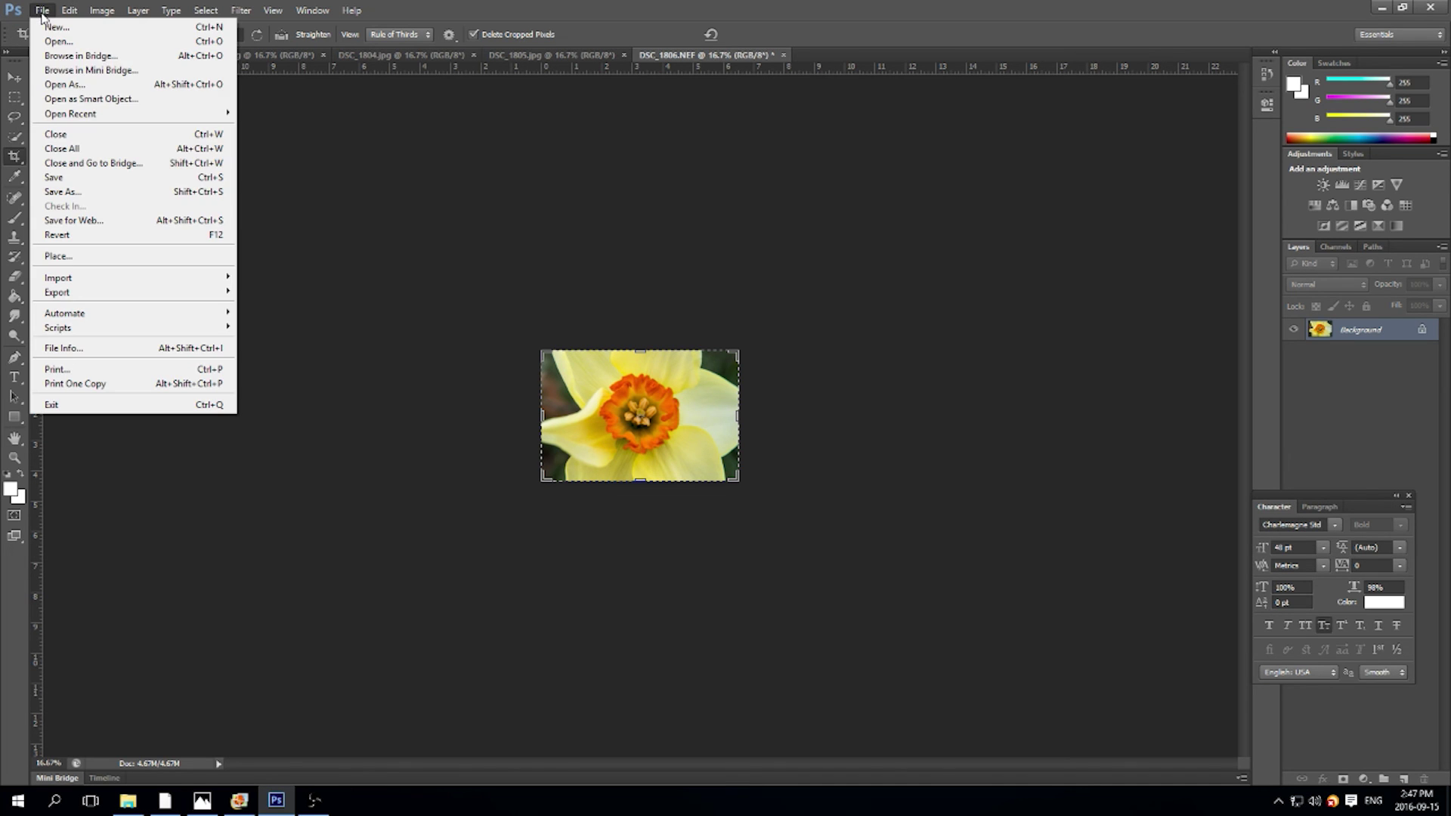
click(111, 194)
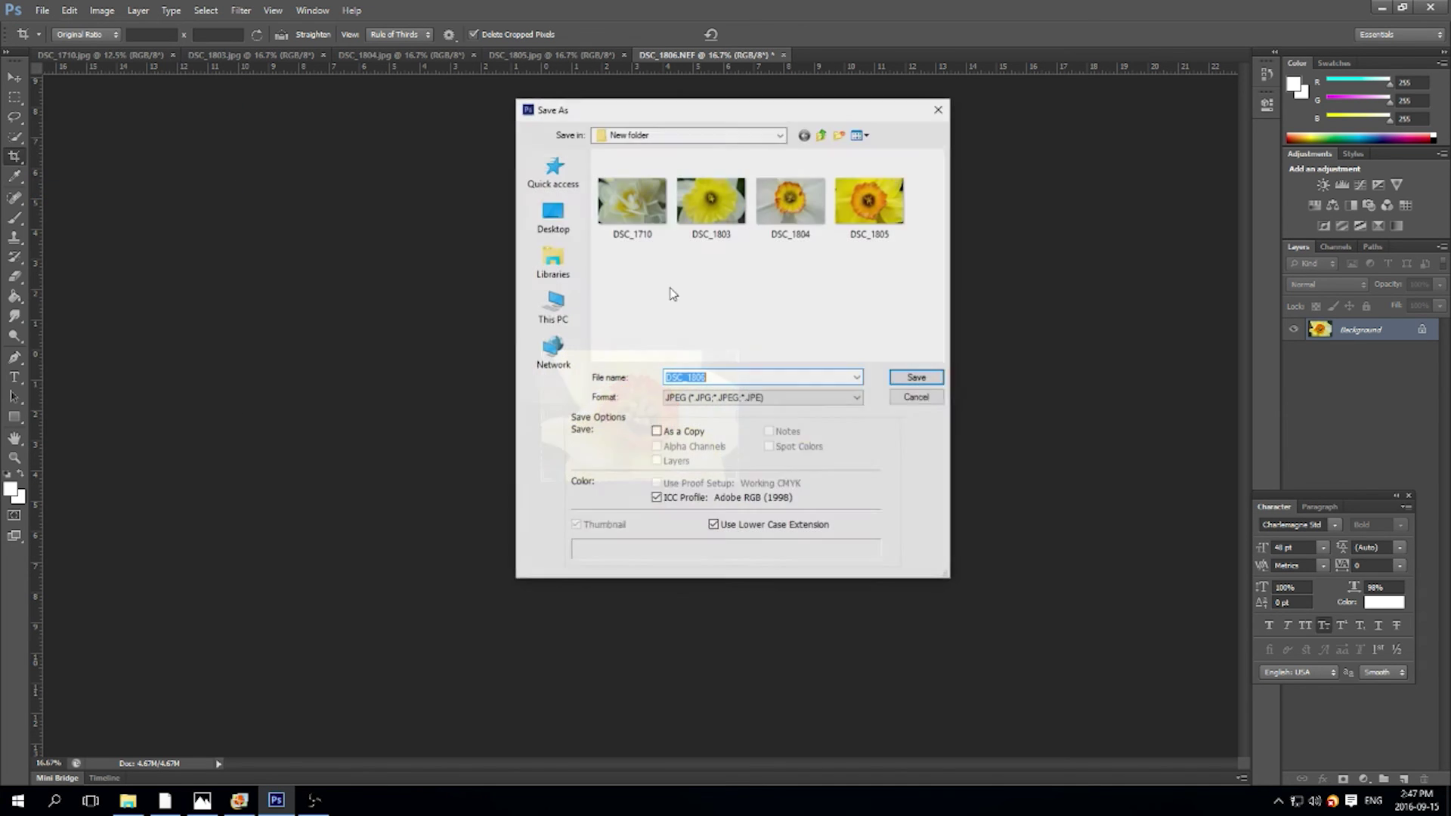
click(910, 380)
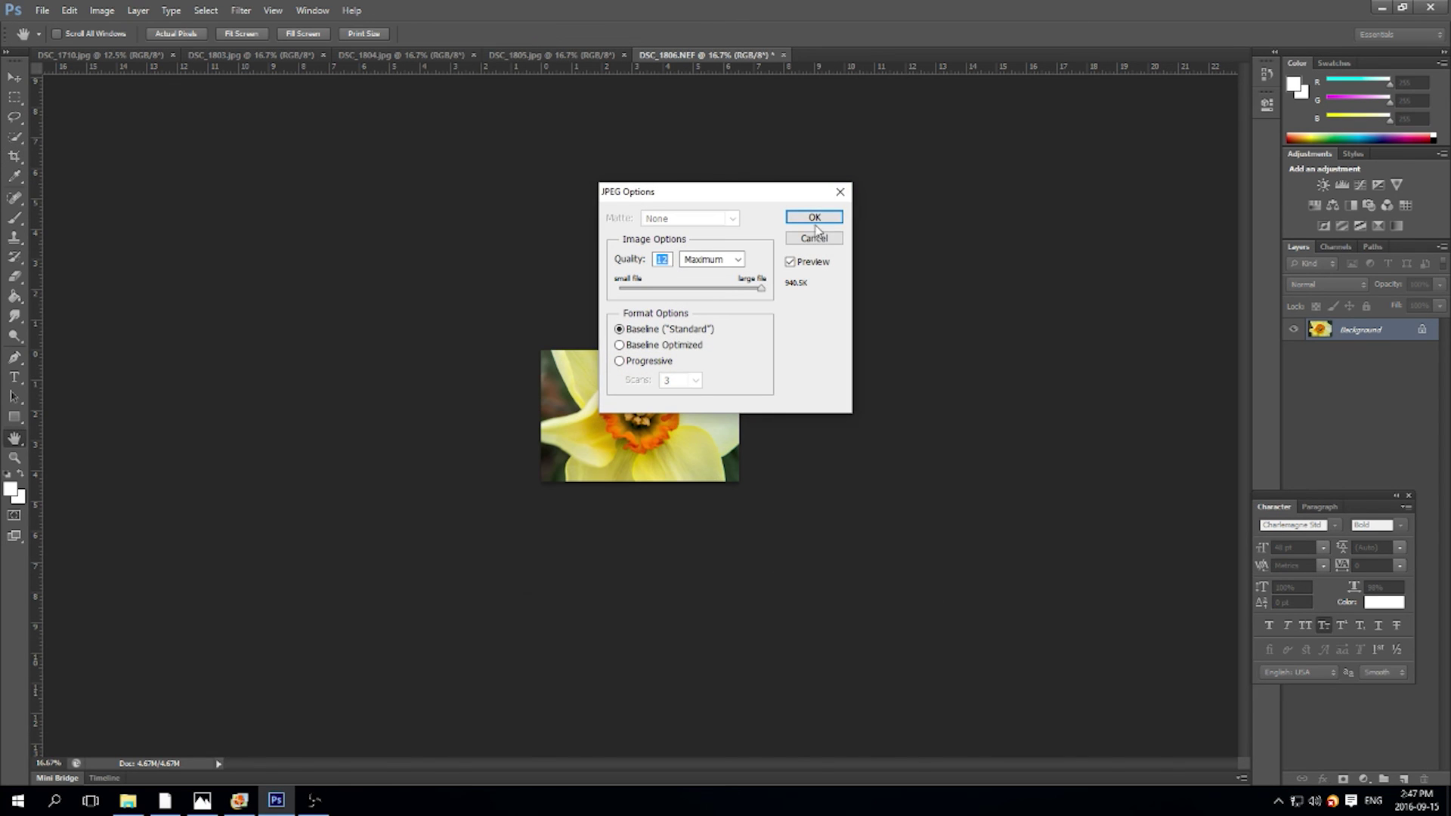
click(815, 218)
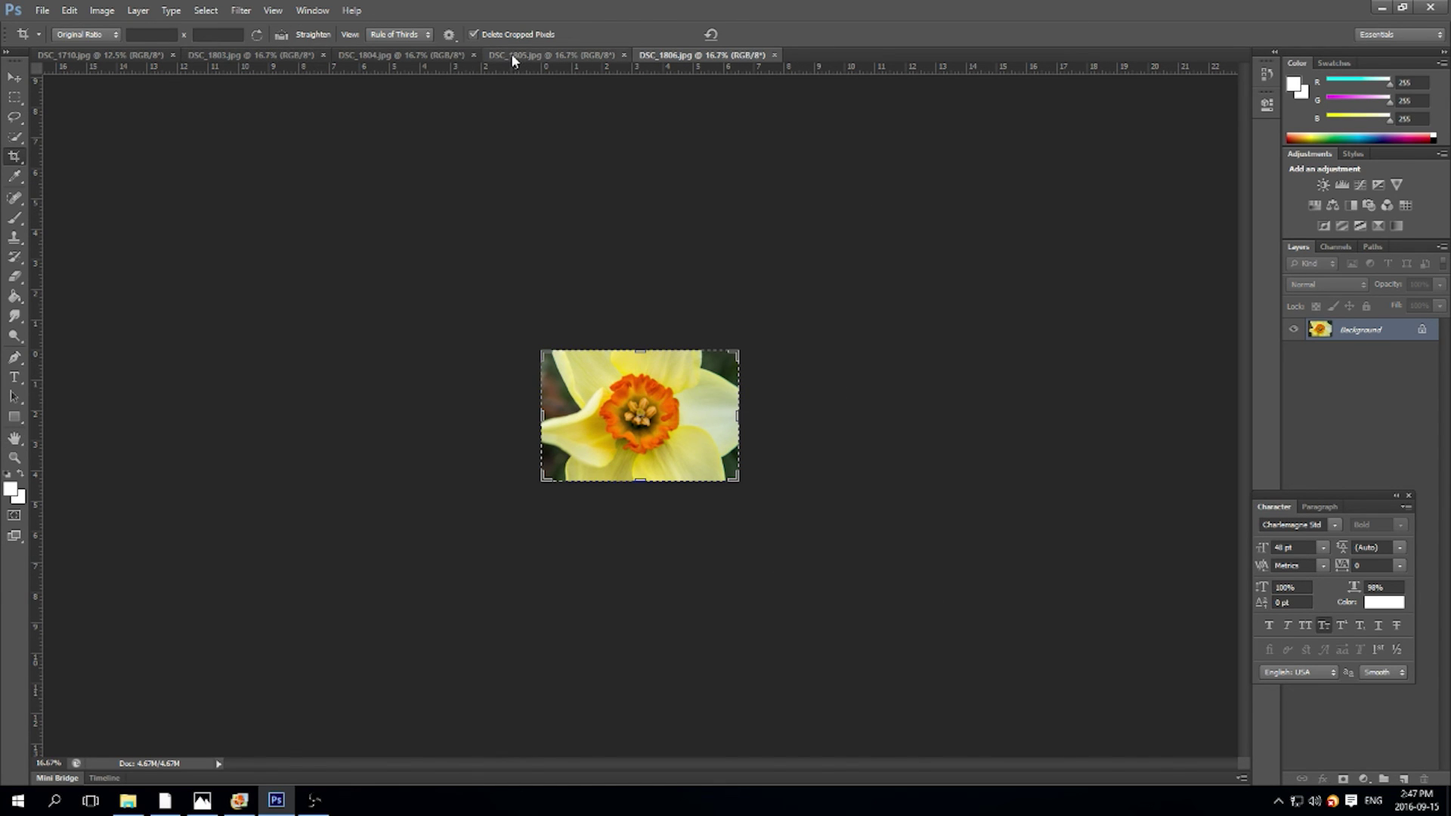
Review the edited images DSC_1710, DSC_1803, DSC_1804, DSC_1805 and DSC_1806 one after another.
click(132, 55)
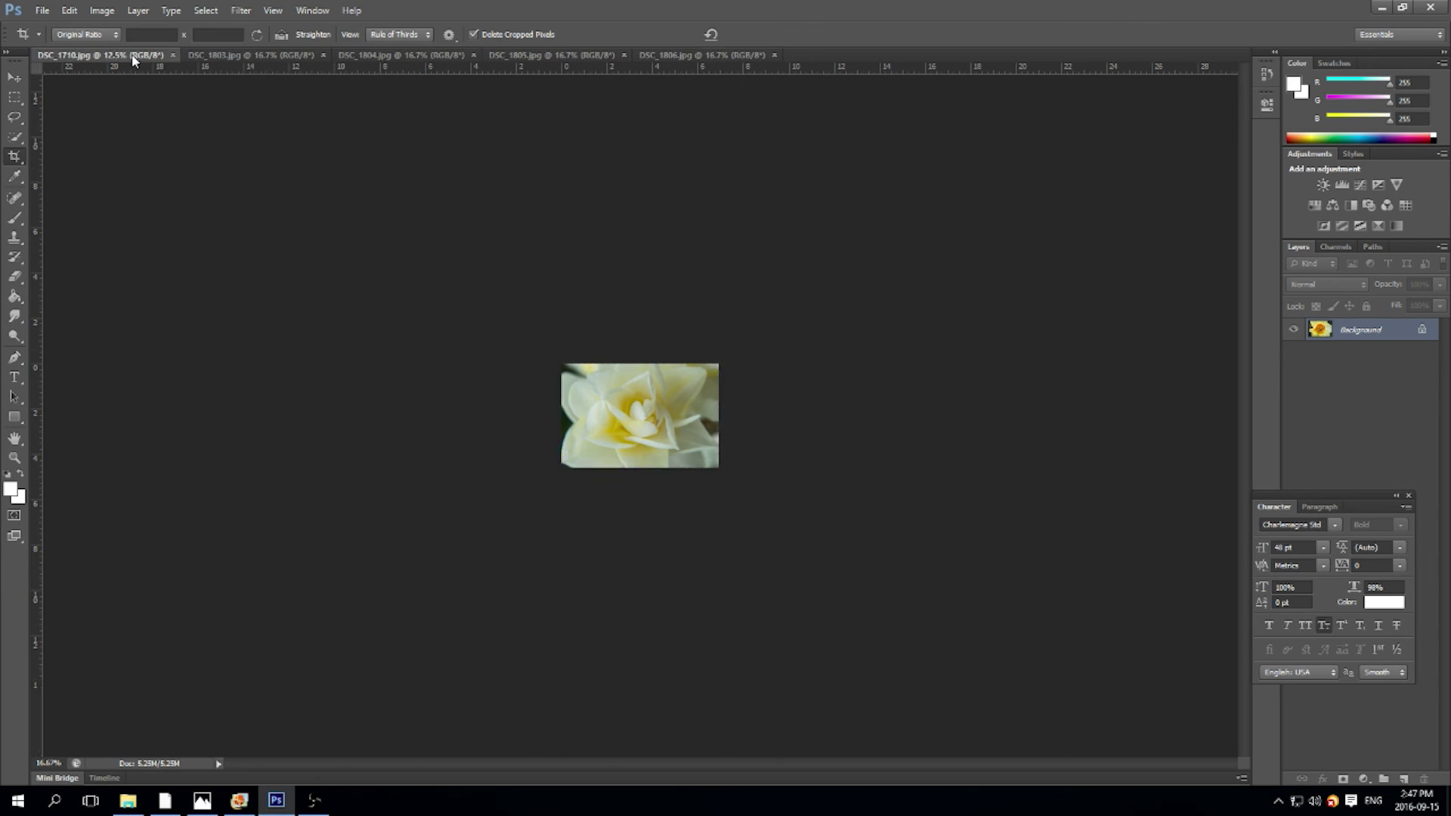
click(264, 58)
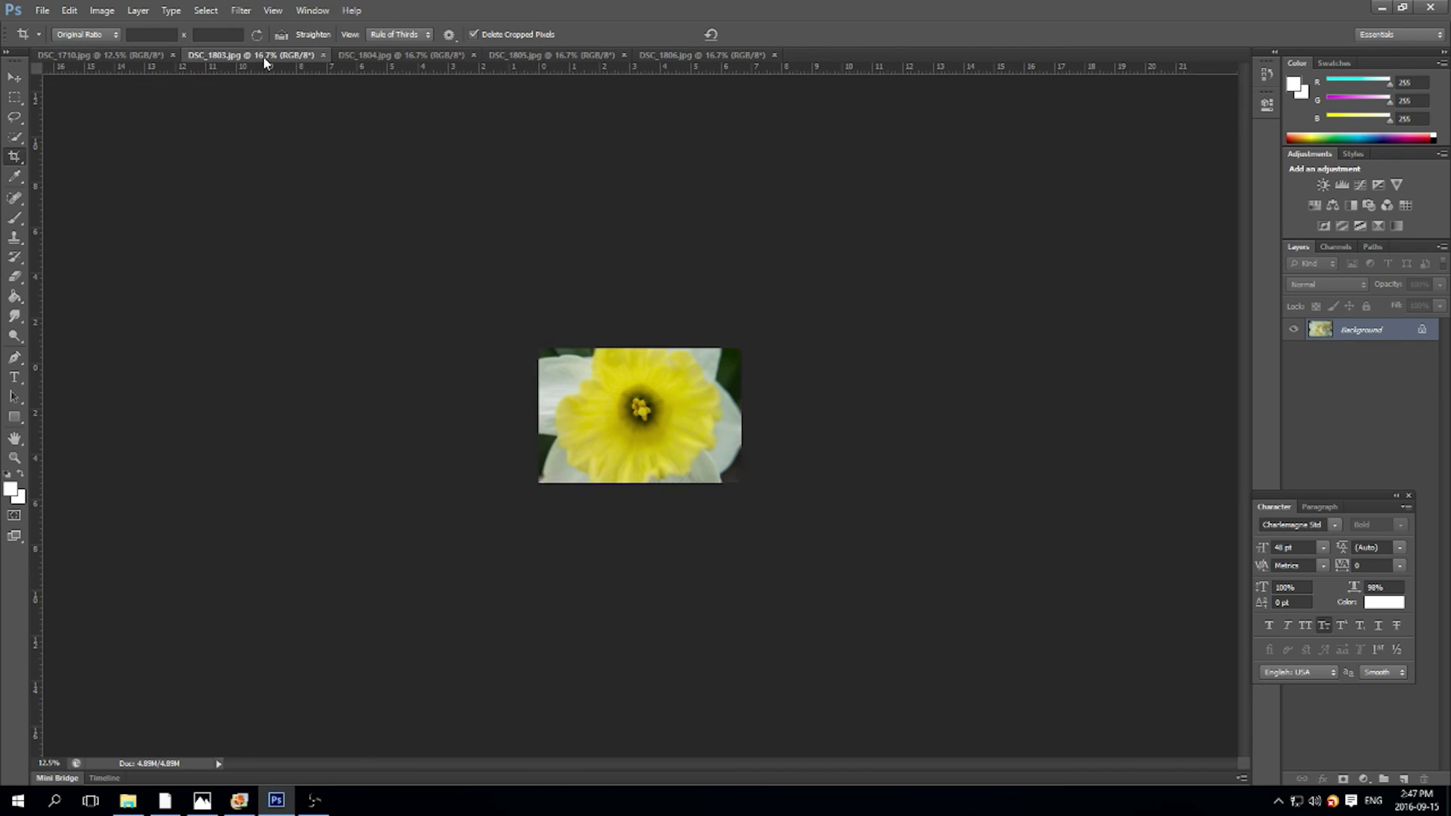
click(389, 56)
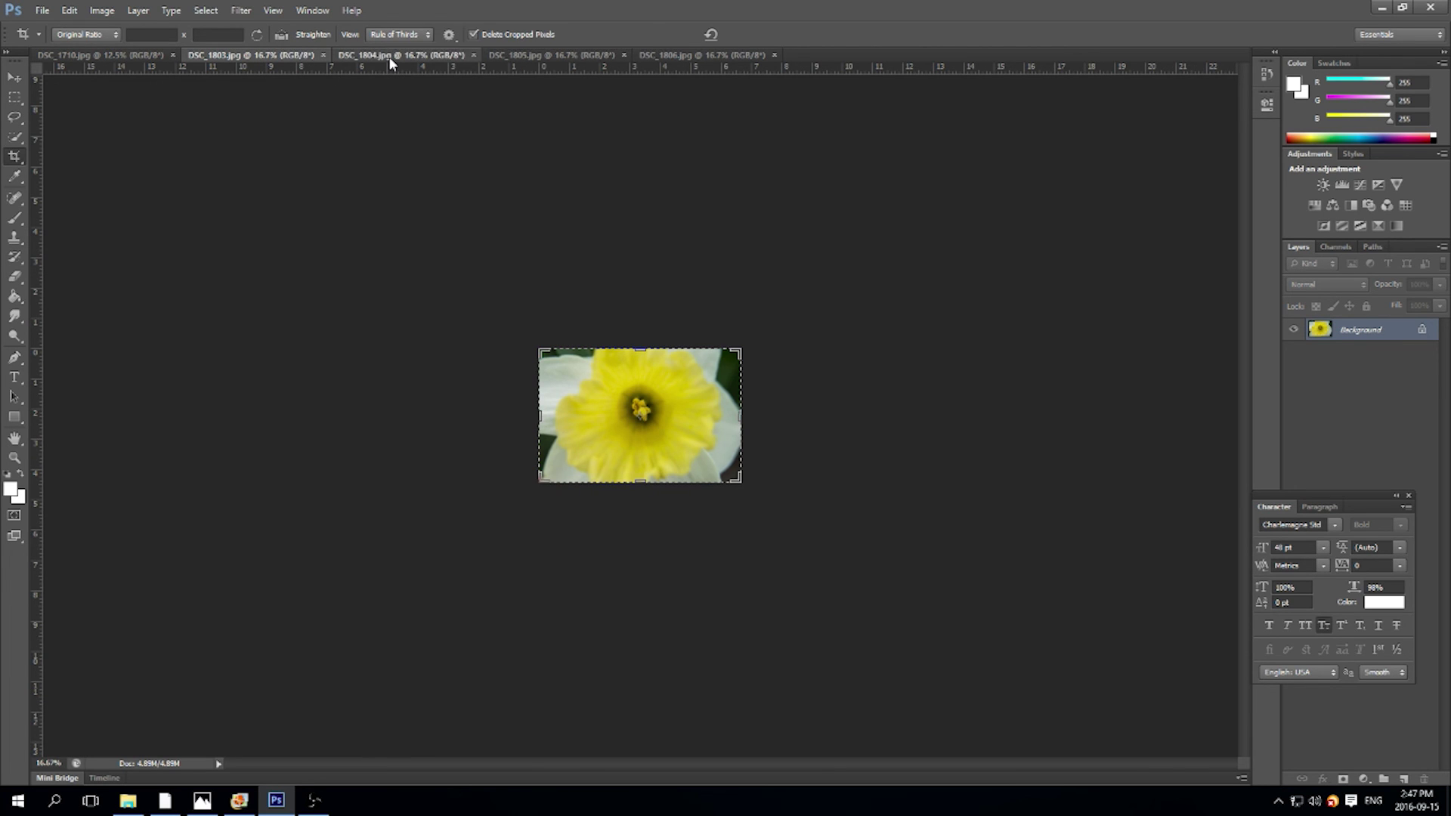
click(578, 56)
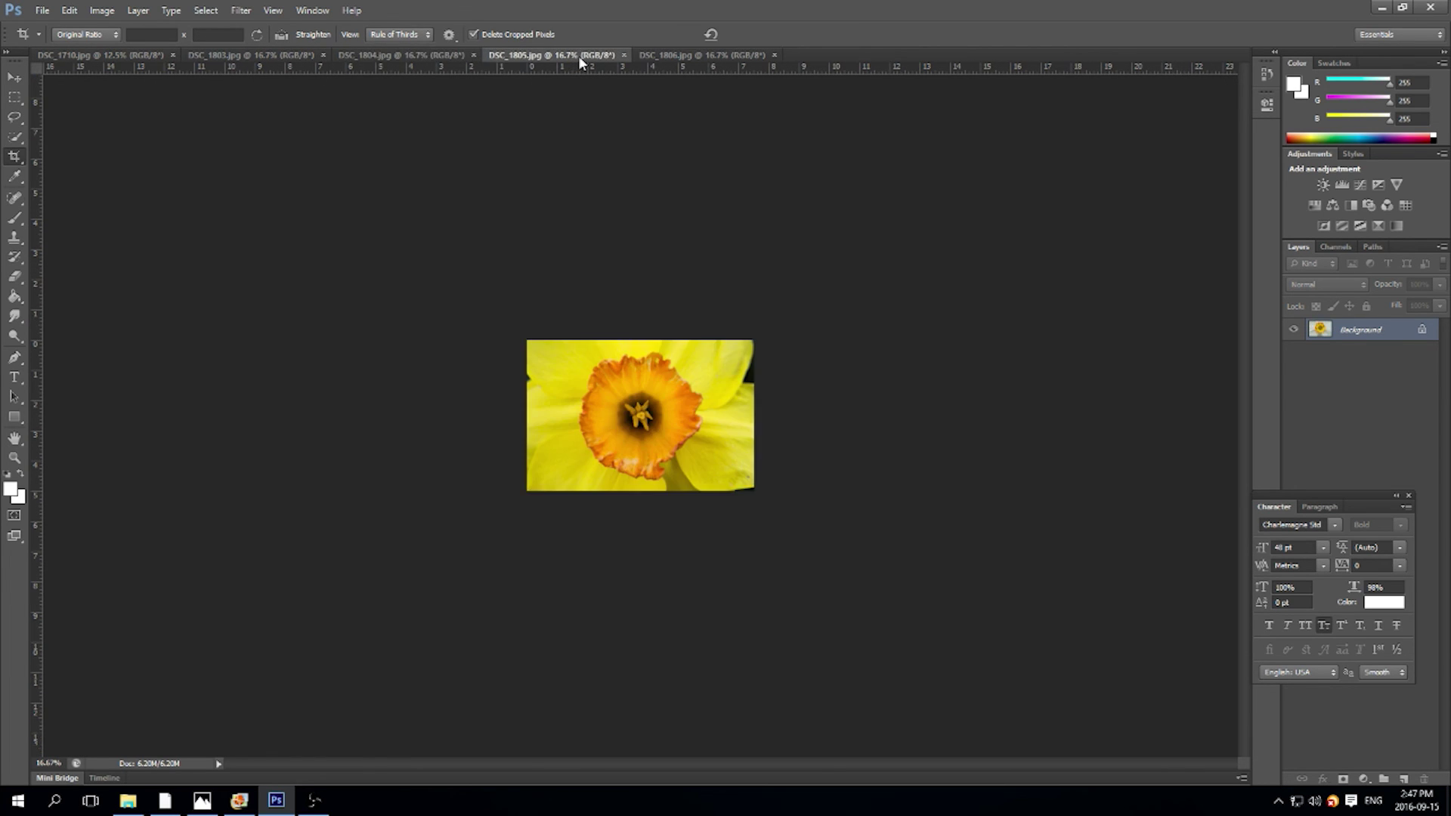
click(682, 58)
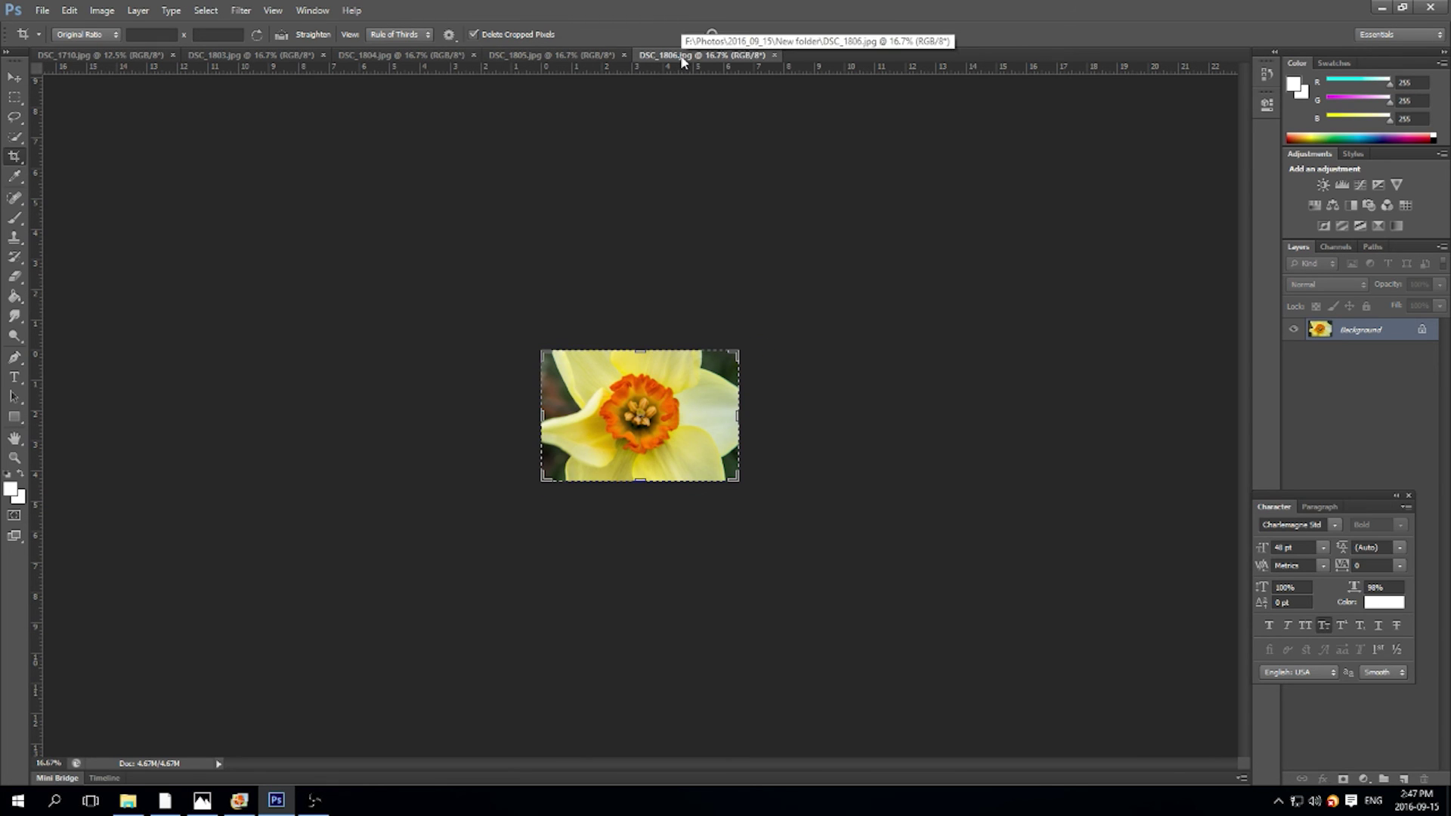